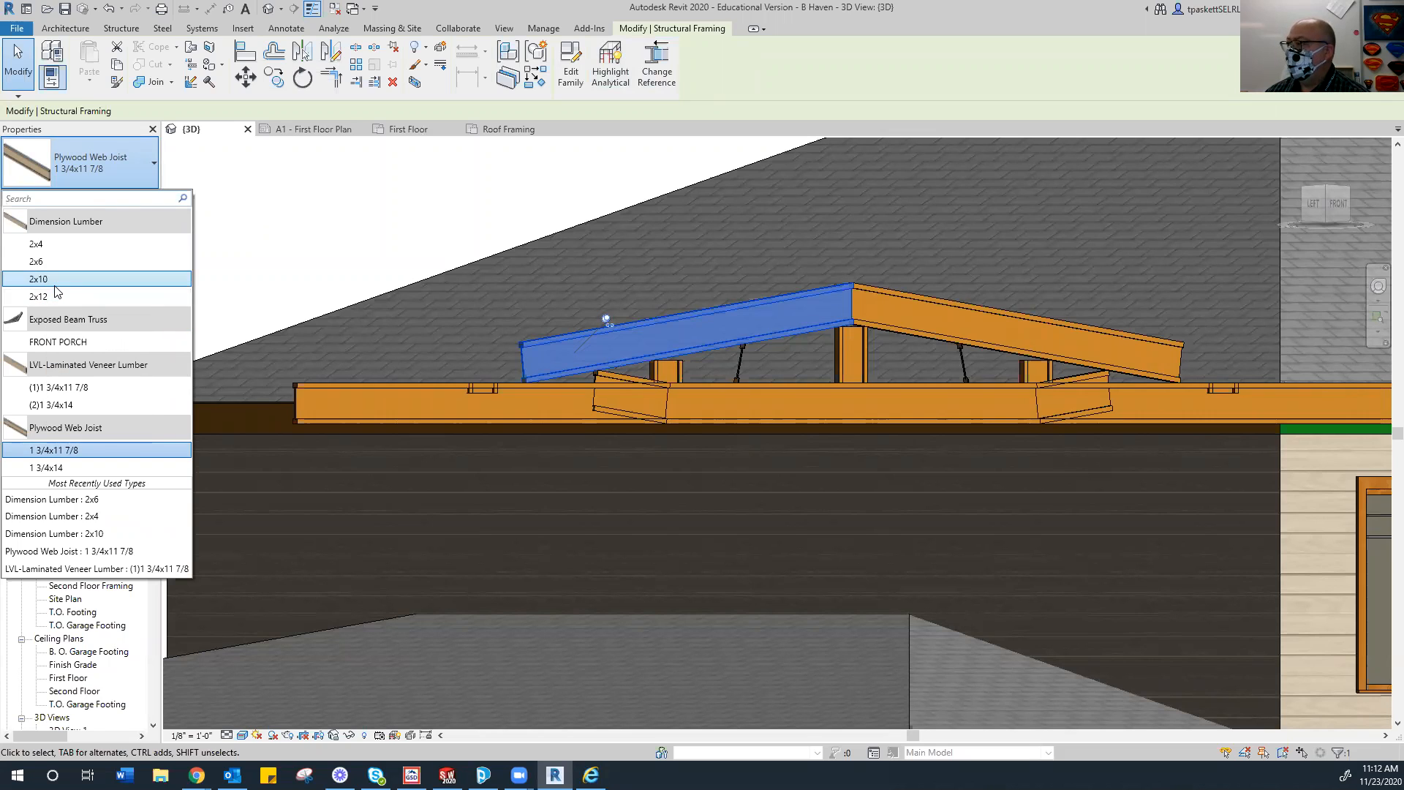
# Change the truss's left and right top chords to Dimension Lumber 2x4.
pyautogui.moveTo(50, 265)
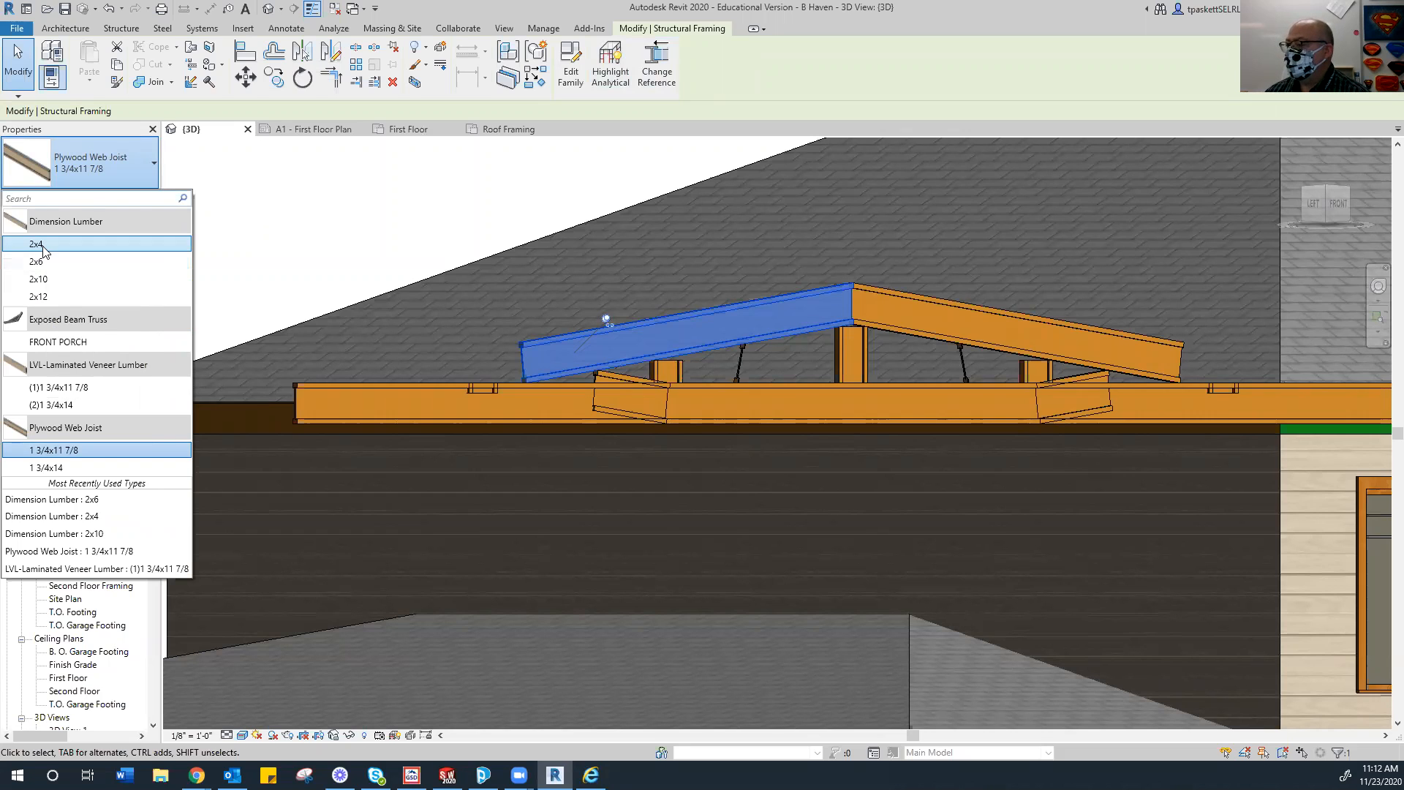
pyautogui.click(48, 244)
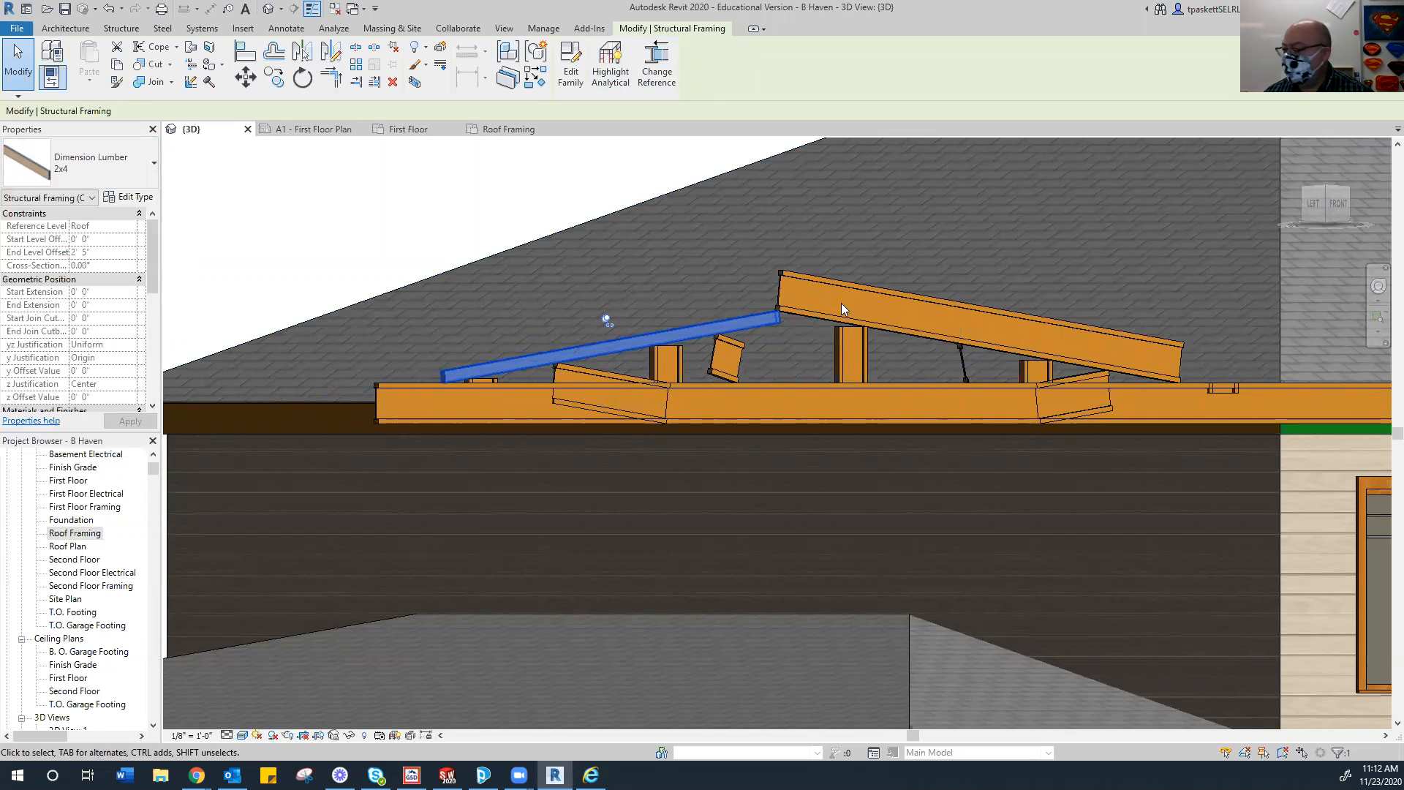
pyautogui.press('Tab')
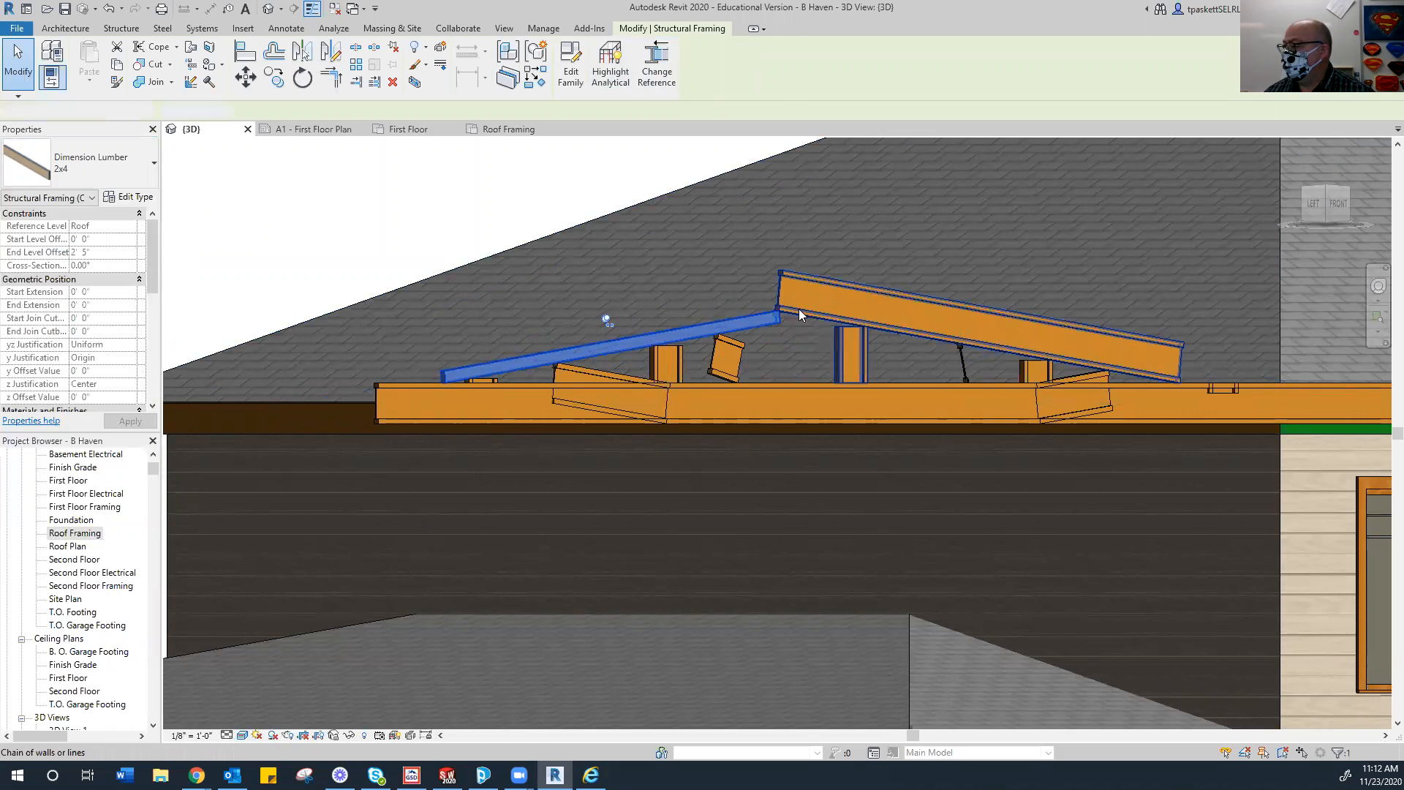
pyautogui.keyDown('ctrl'); pyautogui.click(799, 311); pyautogui.keyUp('ctrl')
pyautogui.press('Escape')
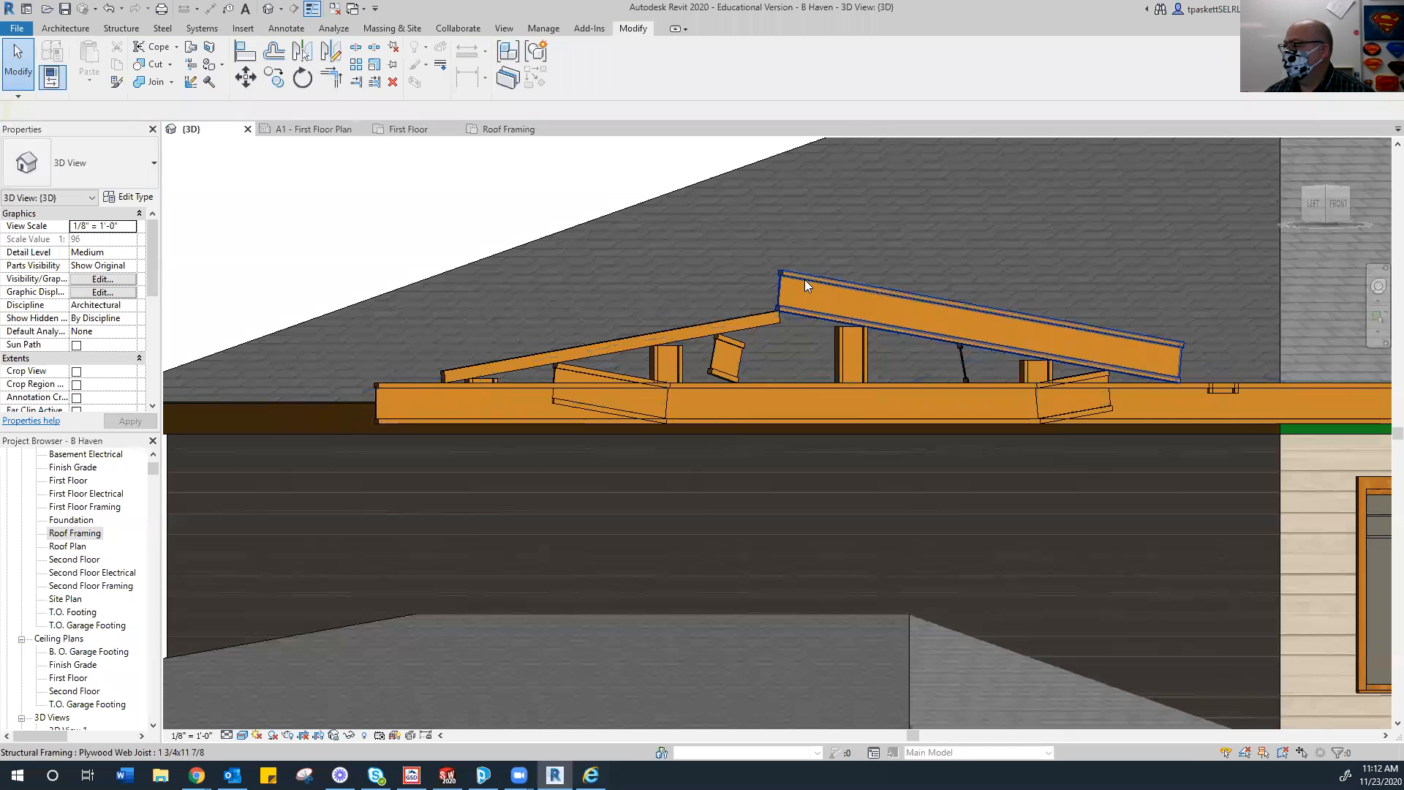
pyautogui.click(805, 279)
pyautogui.click(115, 166)
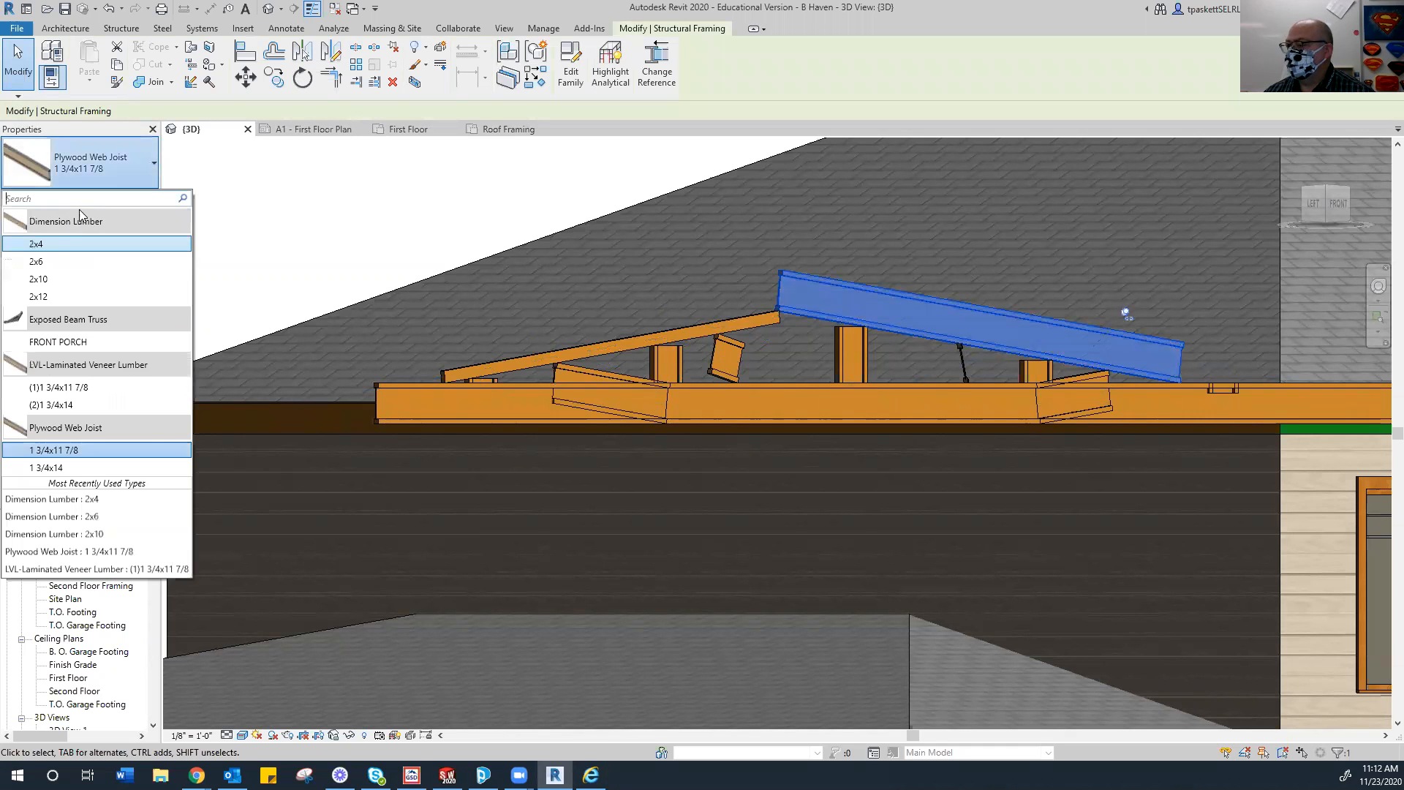
pyautogui.click(49, 245)
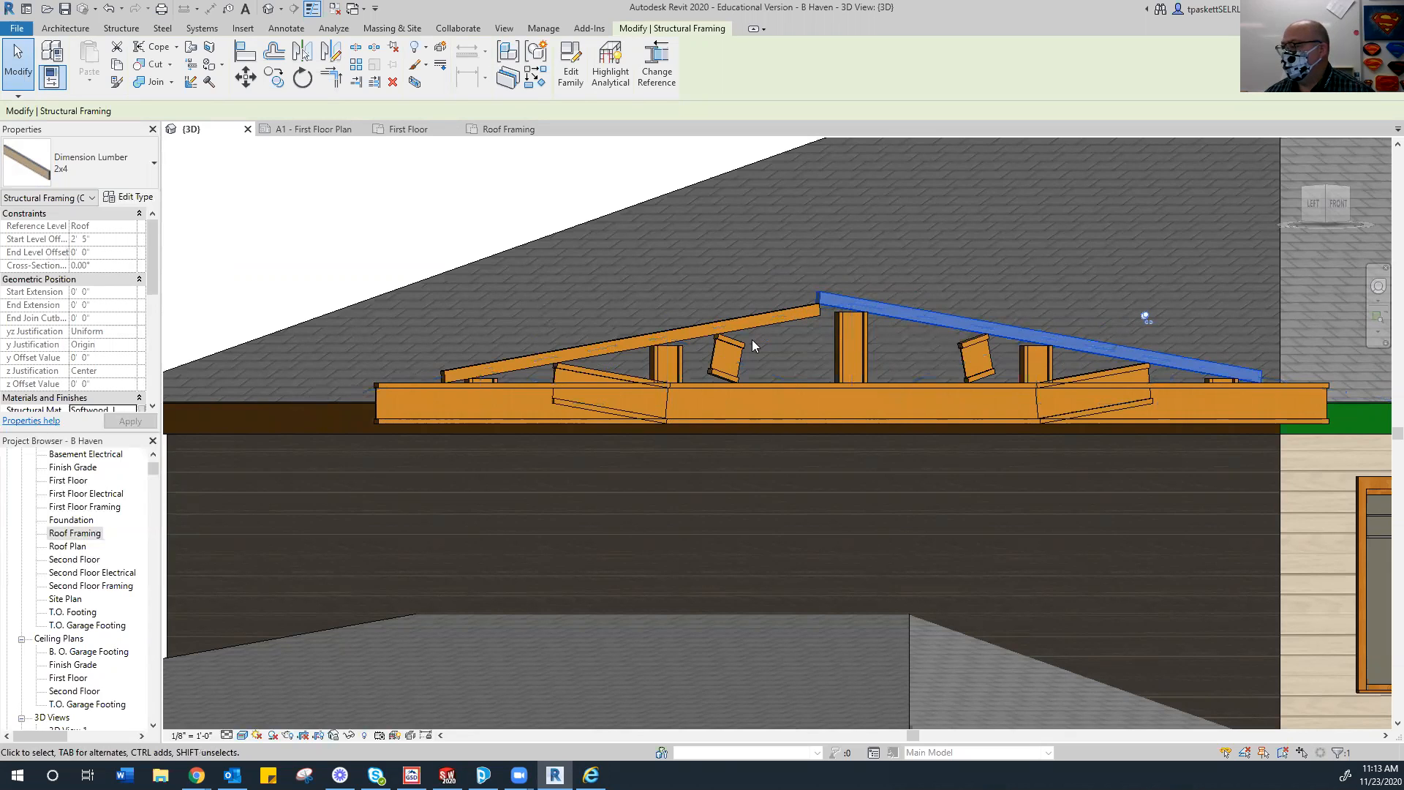
# Change the truss's center vertical web and outer left diagonal web to Dimension Lumber 2x4.
pyautogui.click(840, 345)
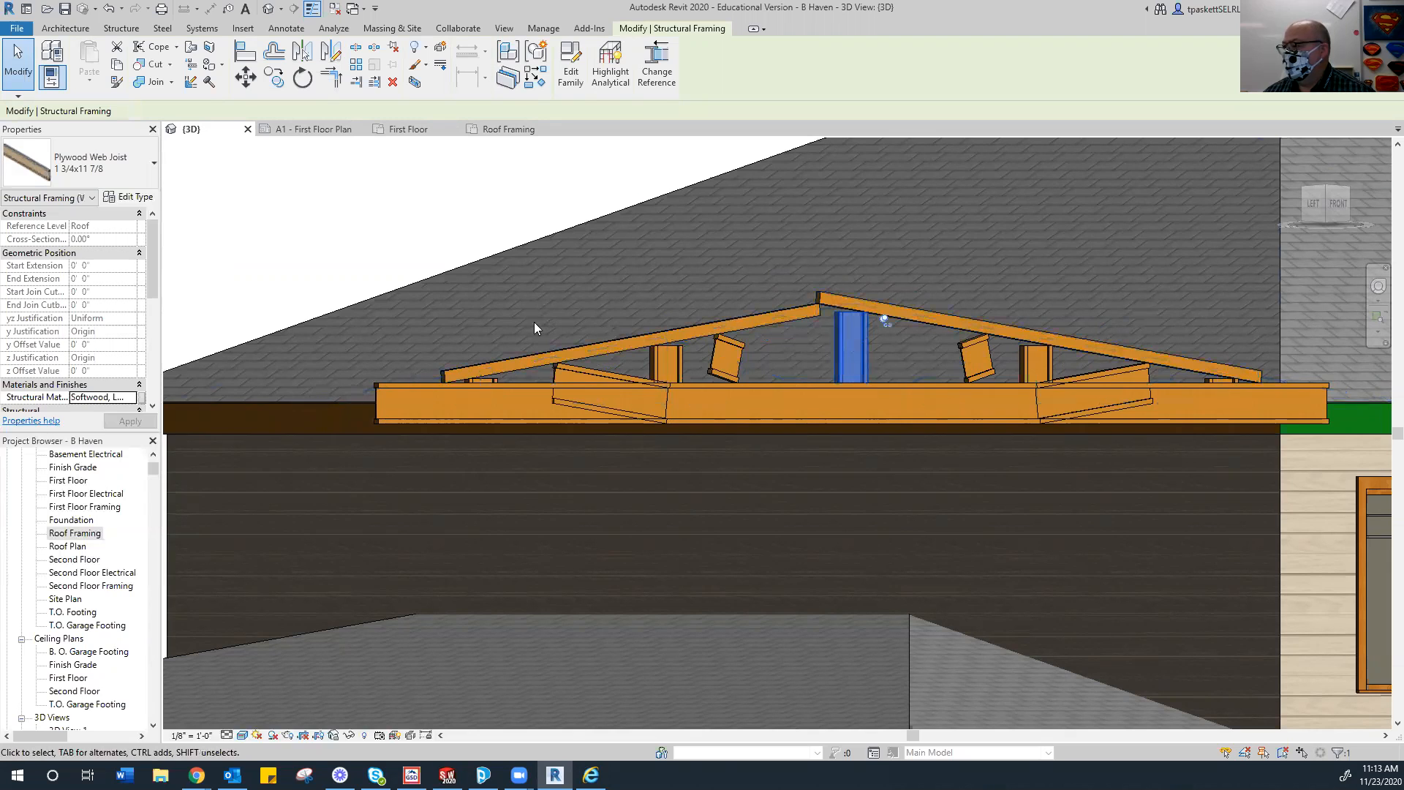
pyautogui.click(131, 187)
pyautogui.click(44, 445)
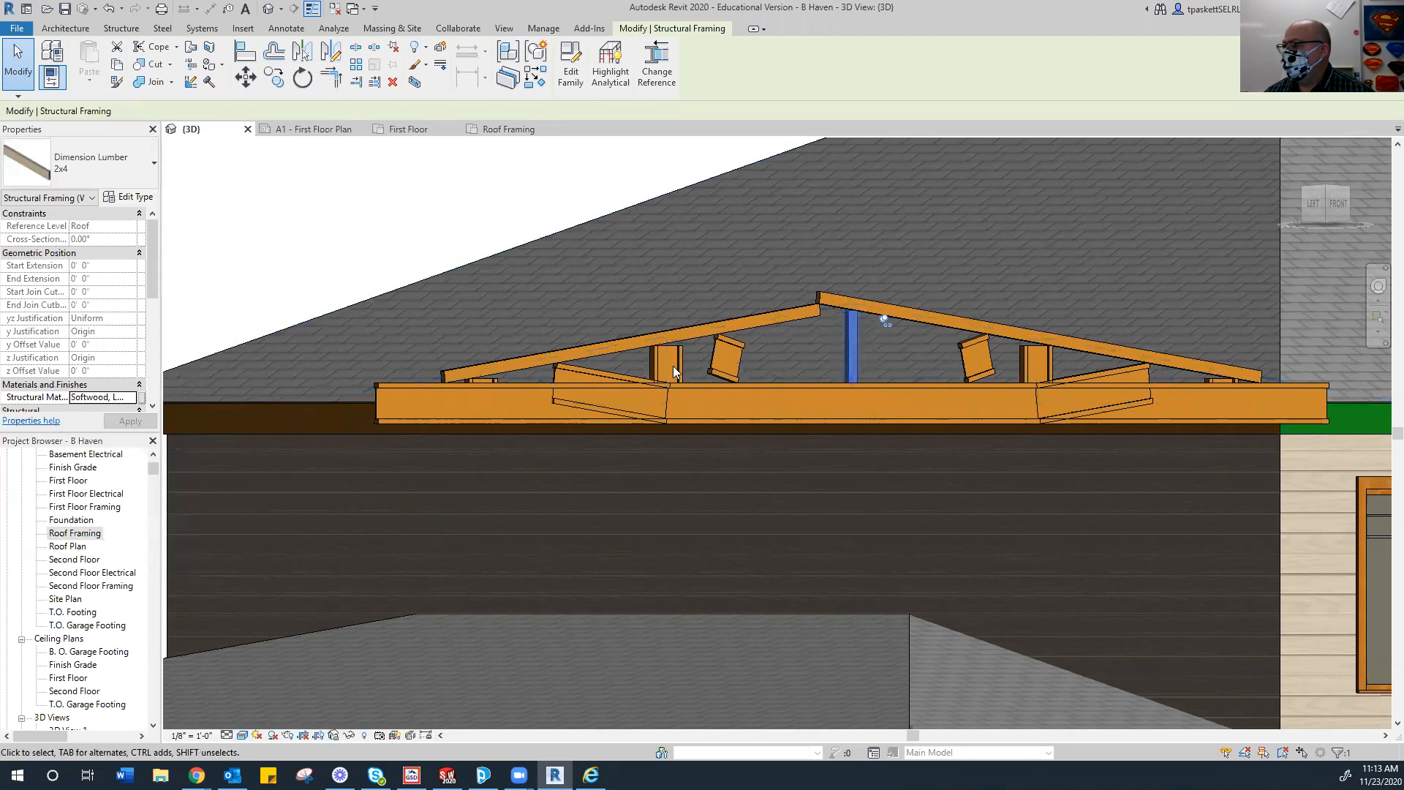
pyautogui.click(575, 368)
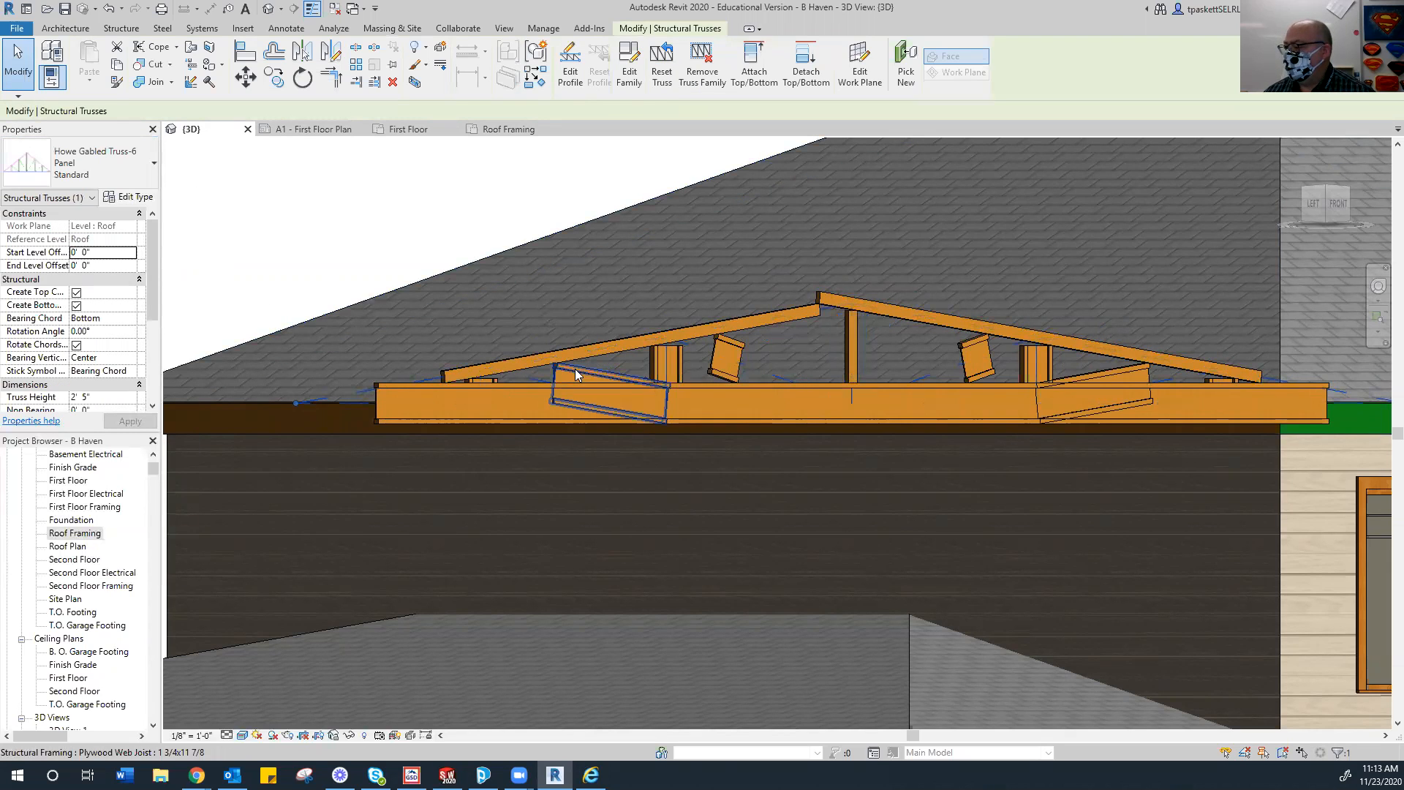
pyautogui.click(561, 370)
pyautogui.click(110, 164)
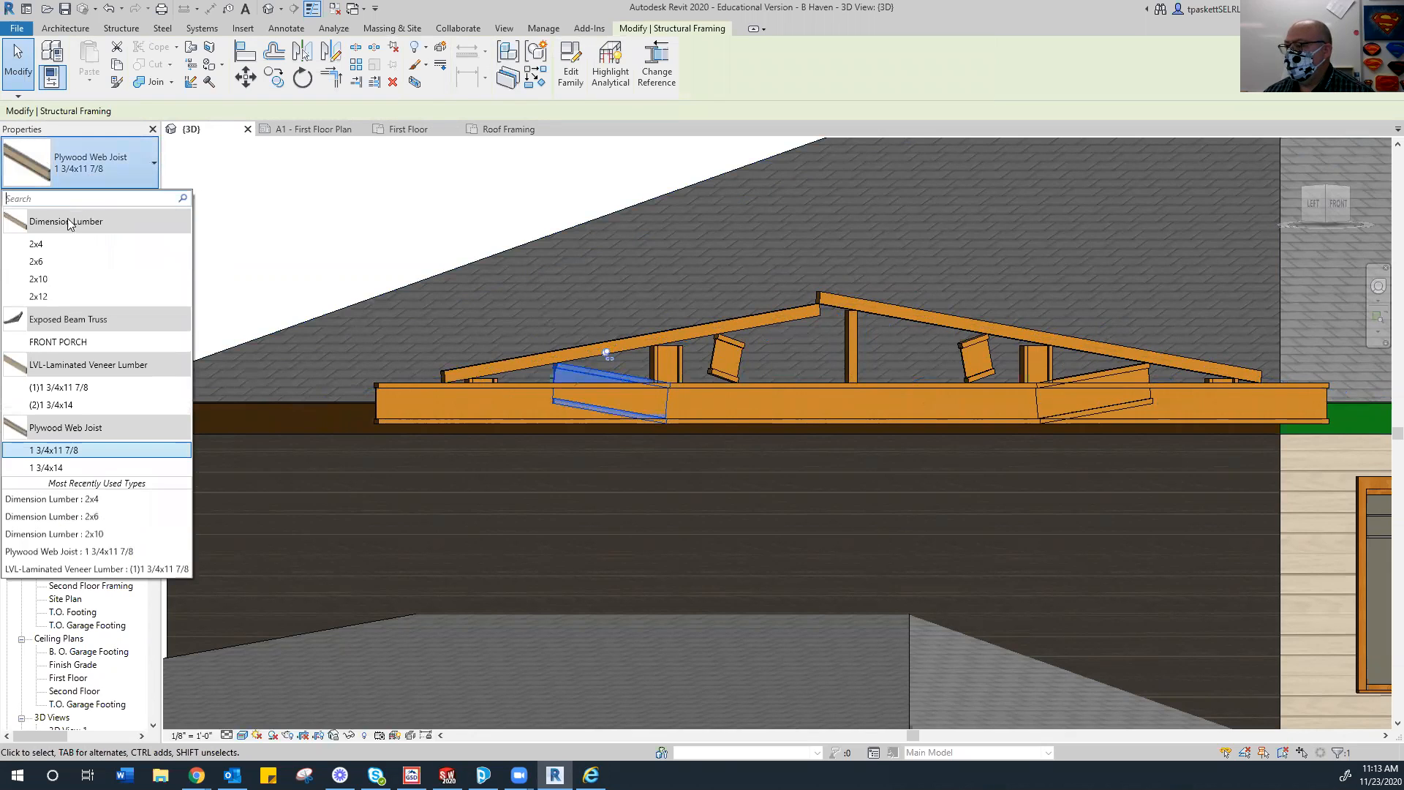
pyautogui.click(44, 244)
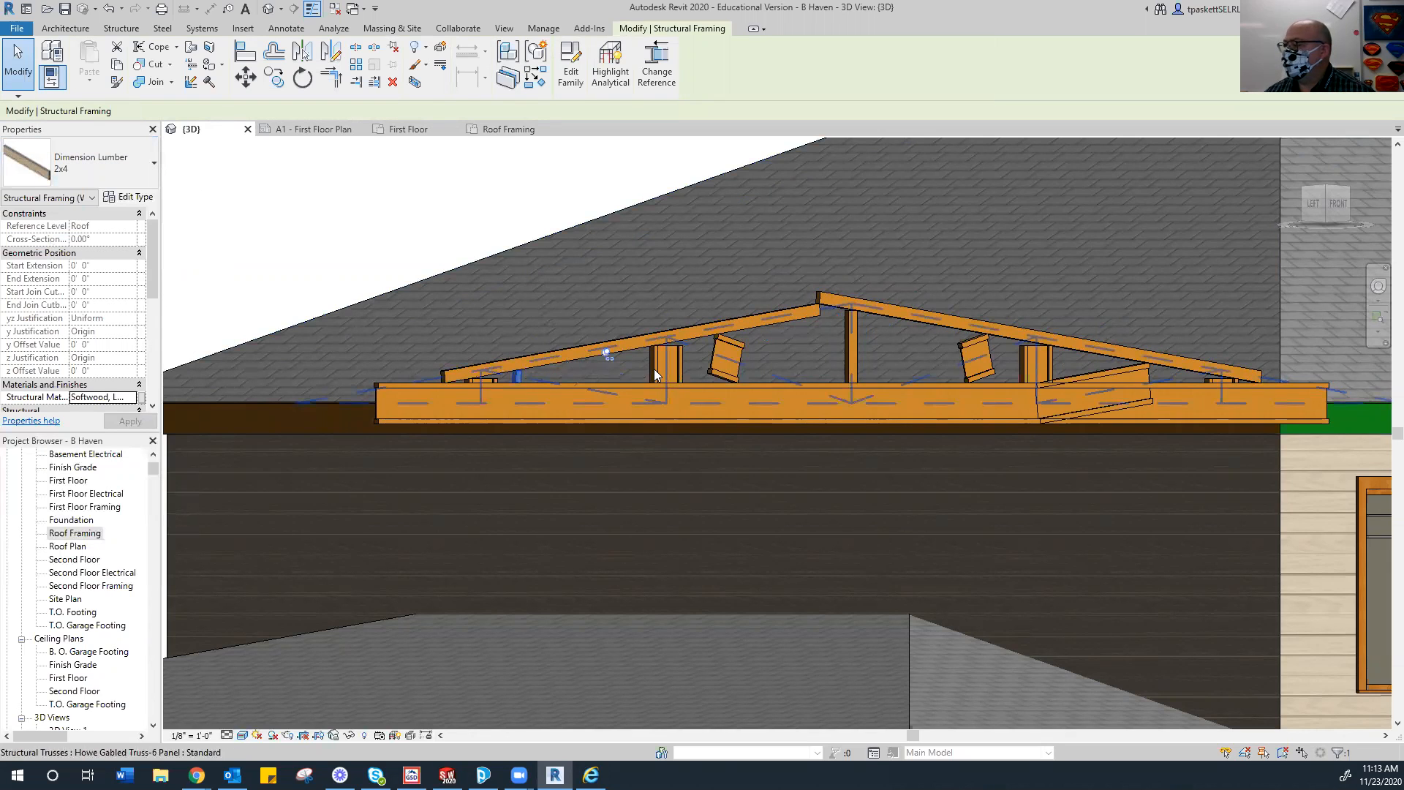
# Change the vertical web midway along the truss's left half to Dimension Lumber 2x4.
pyautogui.scroll(-2, 667, 367)
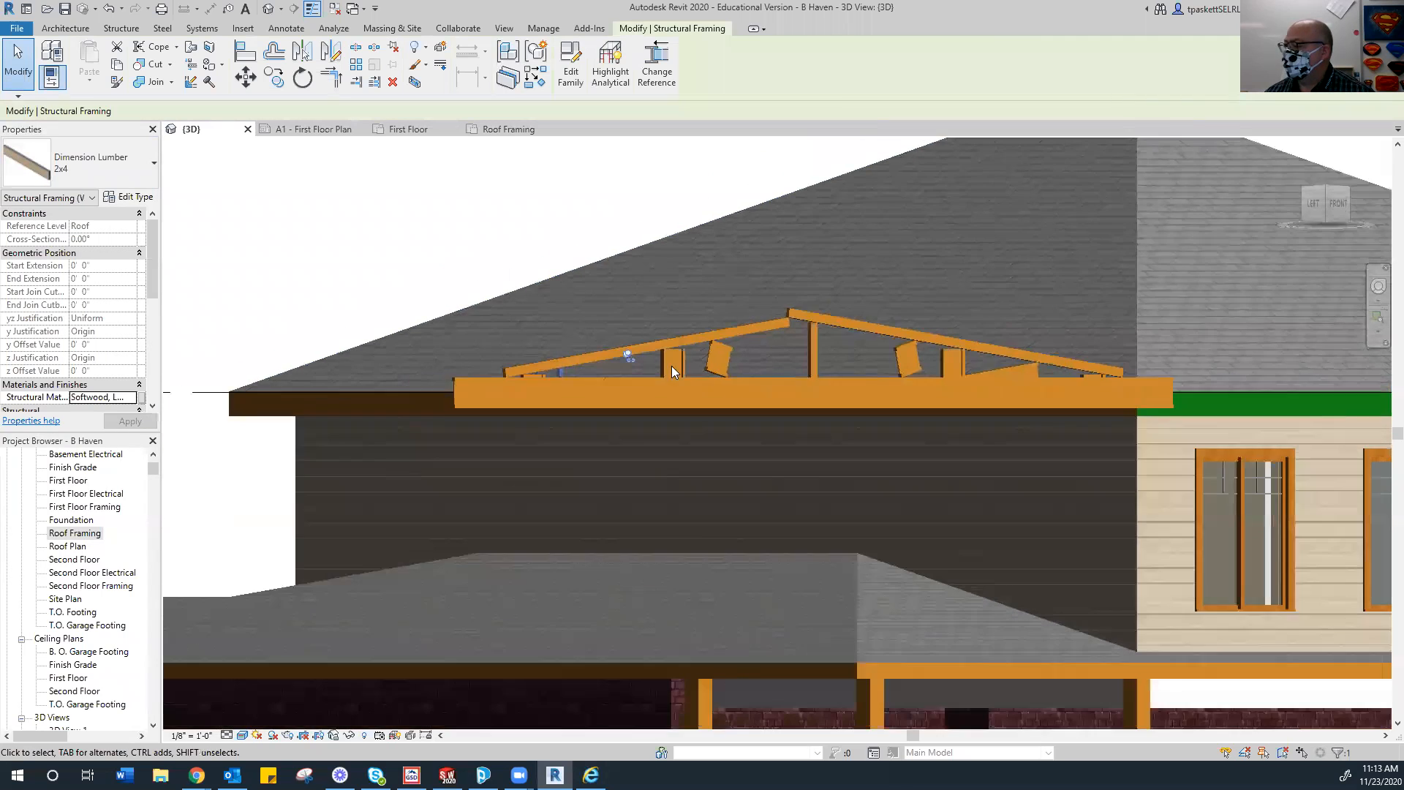
pyautogui.scroll(4, 680, 359)
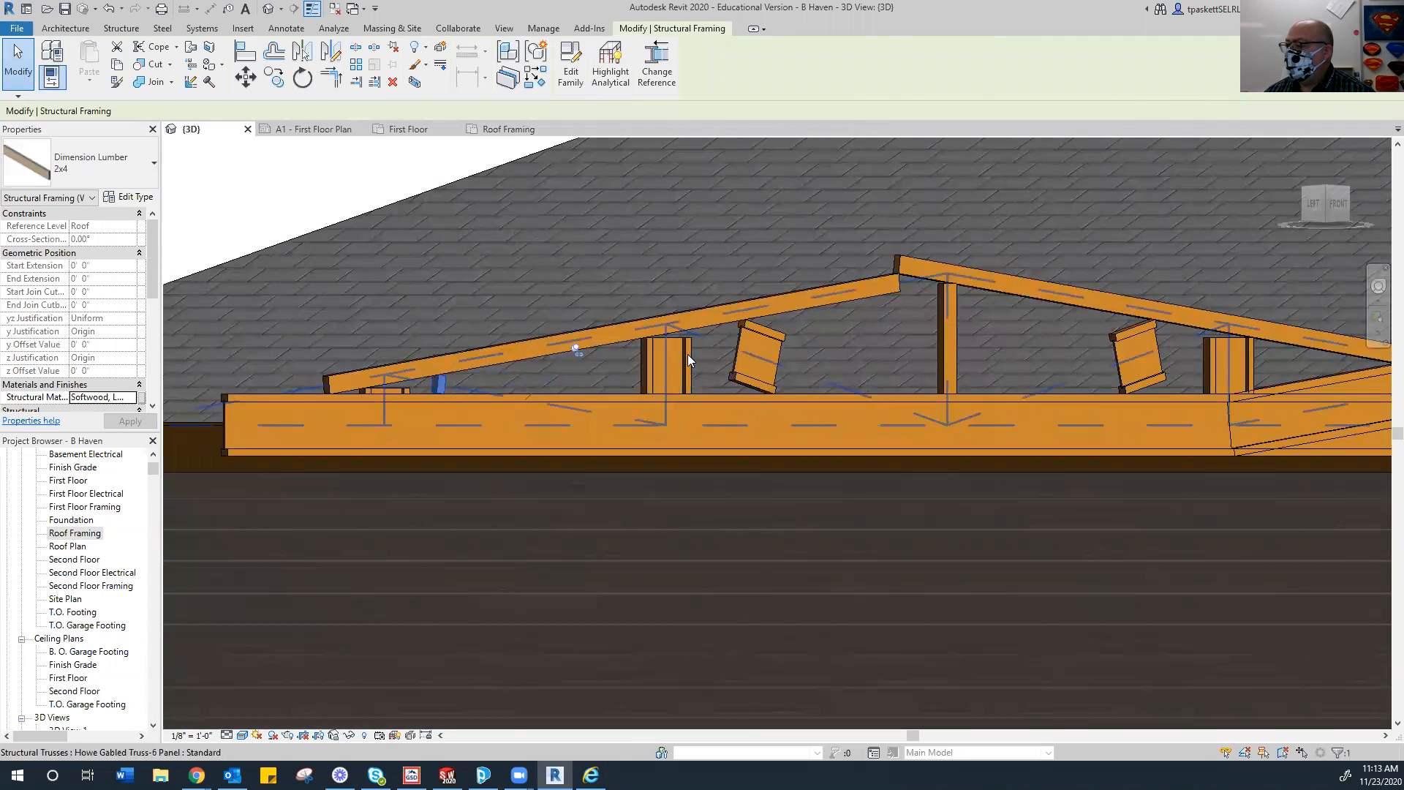
pyautogui.click(687, 355)
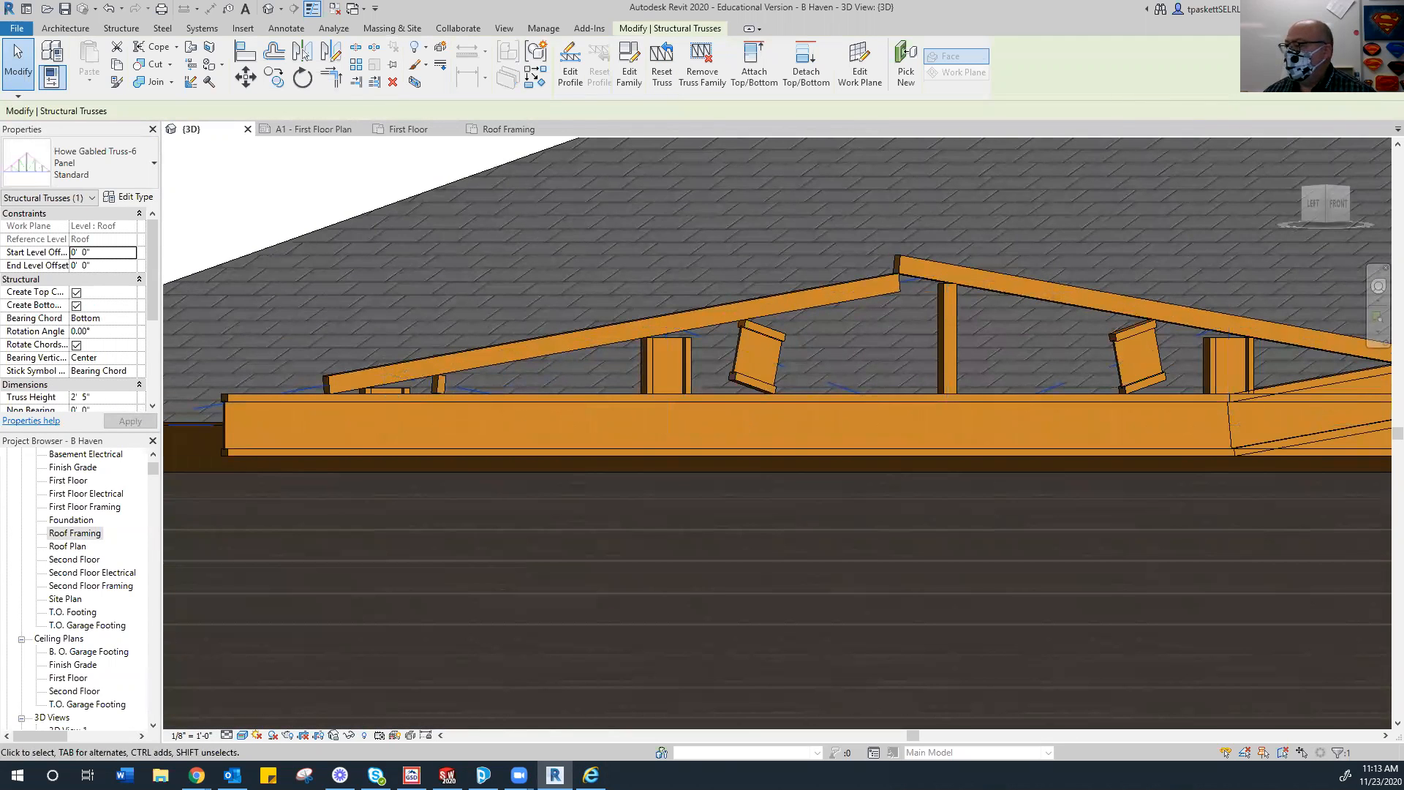
pyautogui.press('Tab')
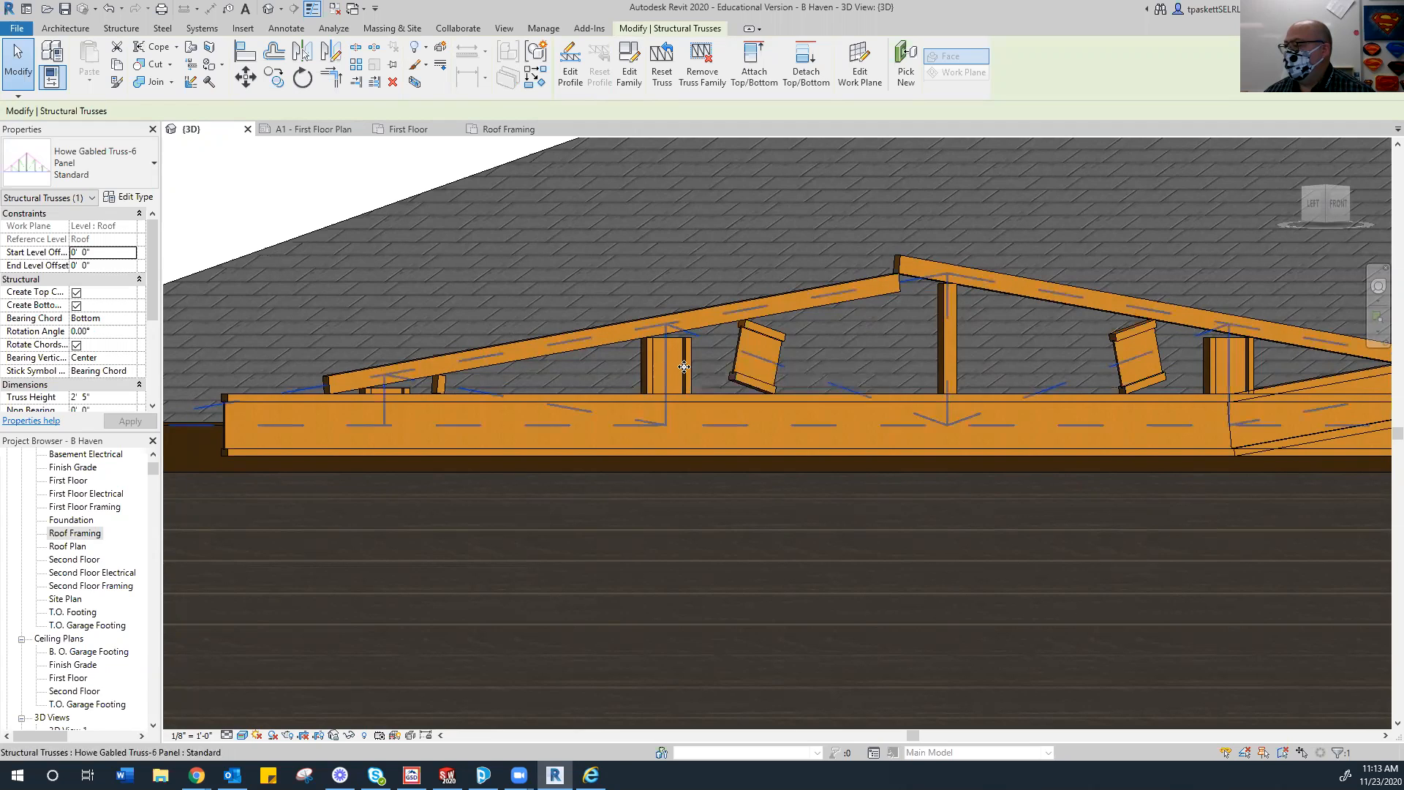
pyautogui.click(684, 366)
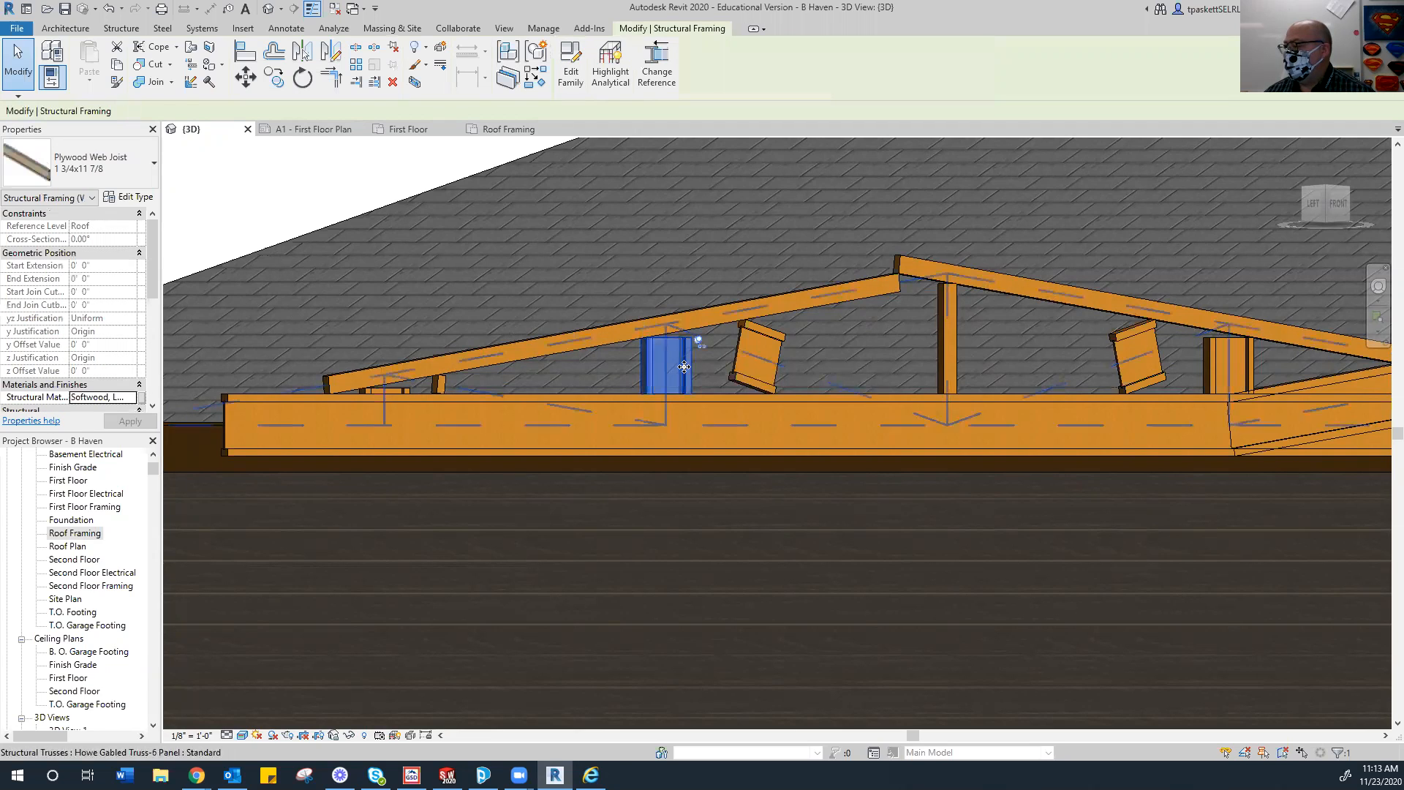
pyautogui.click(110, 176)
pyautogui.click(58, 448)
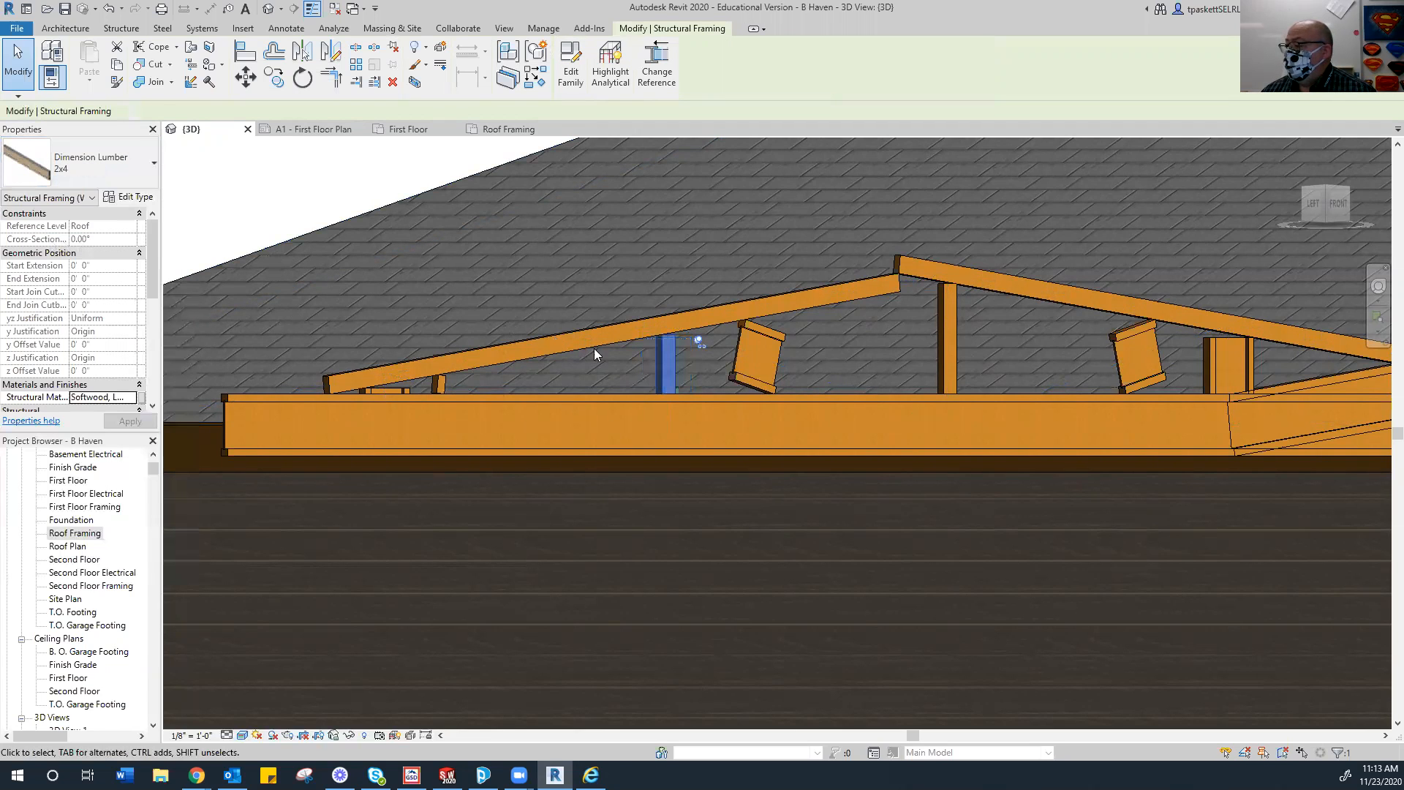
pyautogui.click(760, 332)
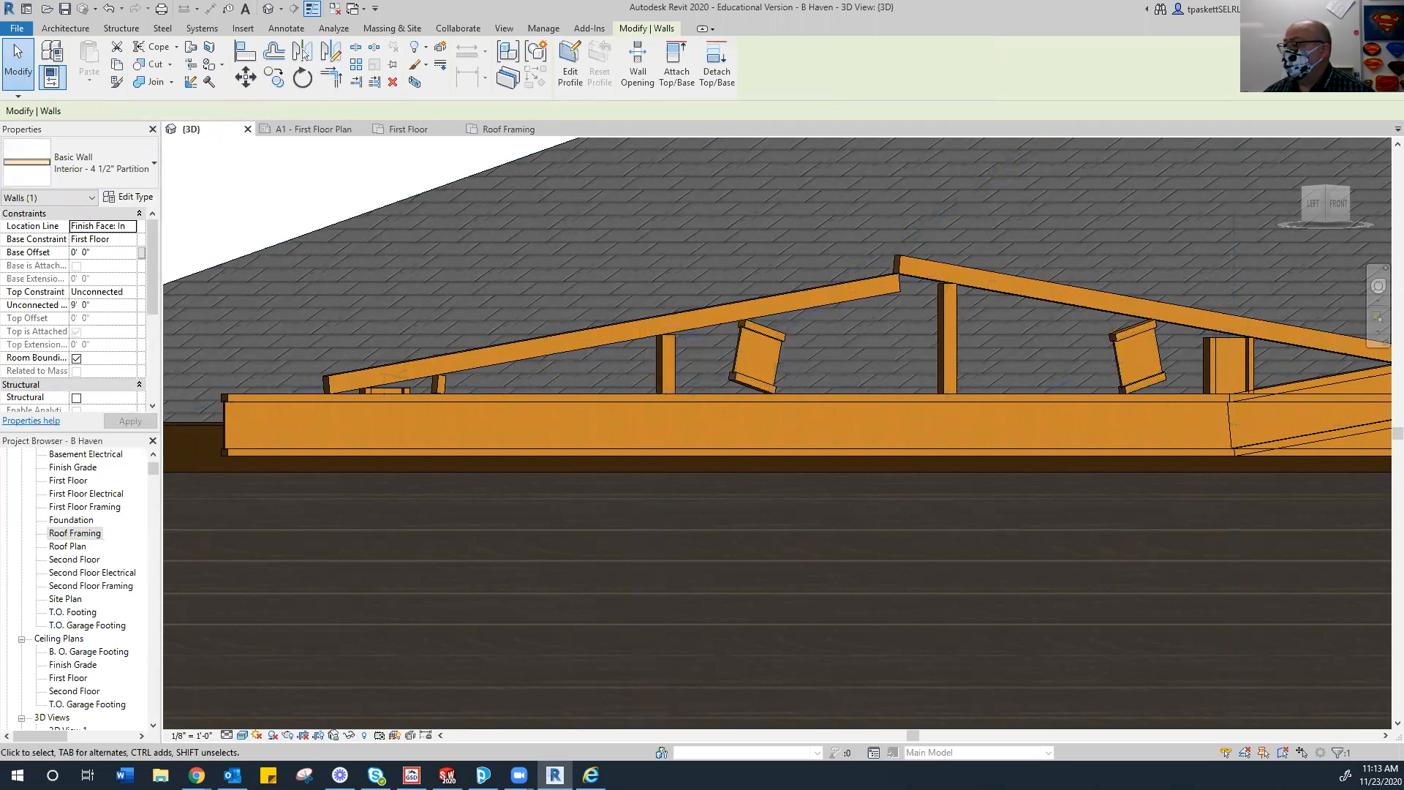
pyautogui.press('Tab')
pyautogui.click(757, 329)
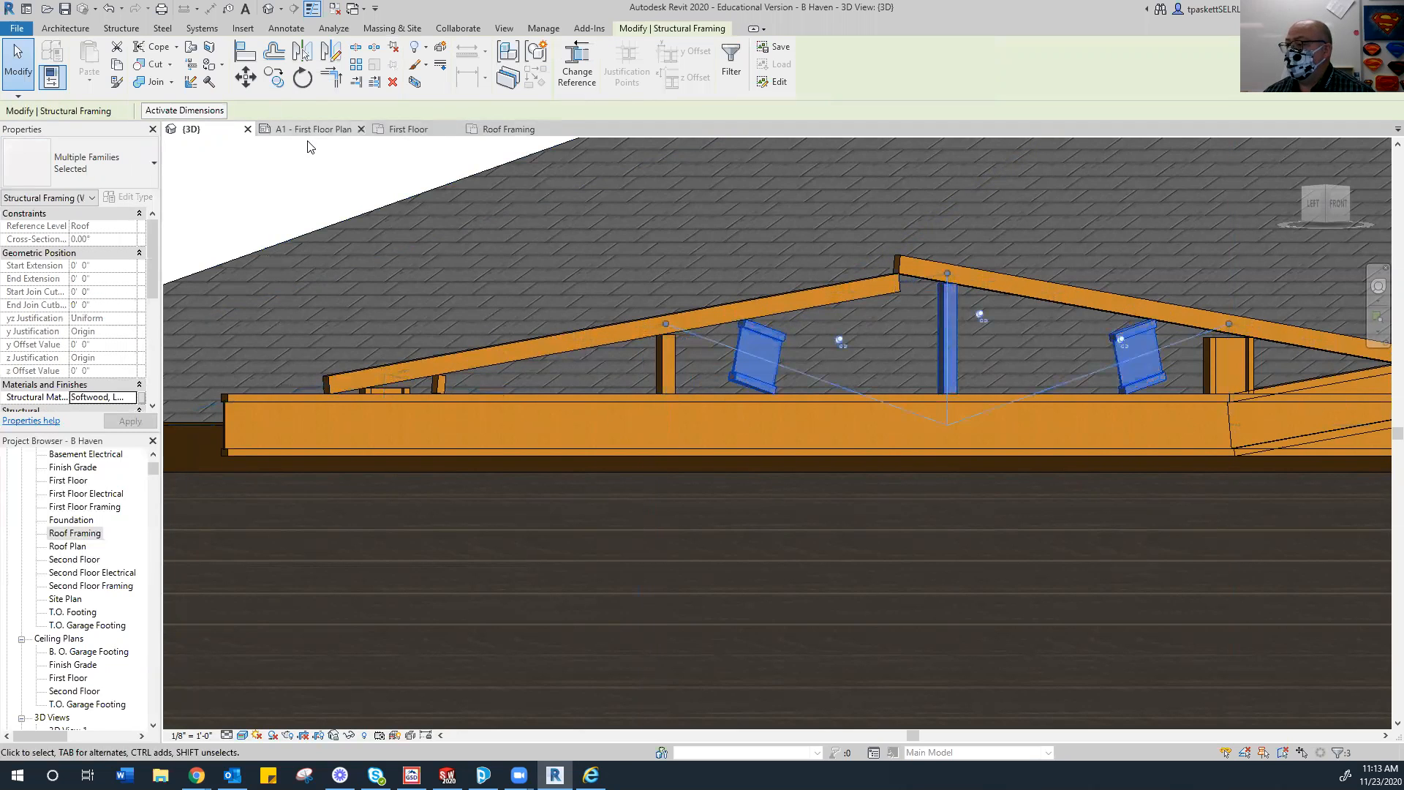
pyautogui.click(81, 163)
pyautogui.press('Escape')
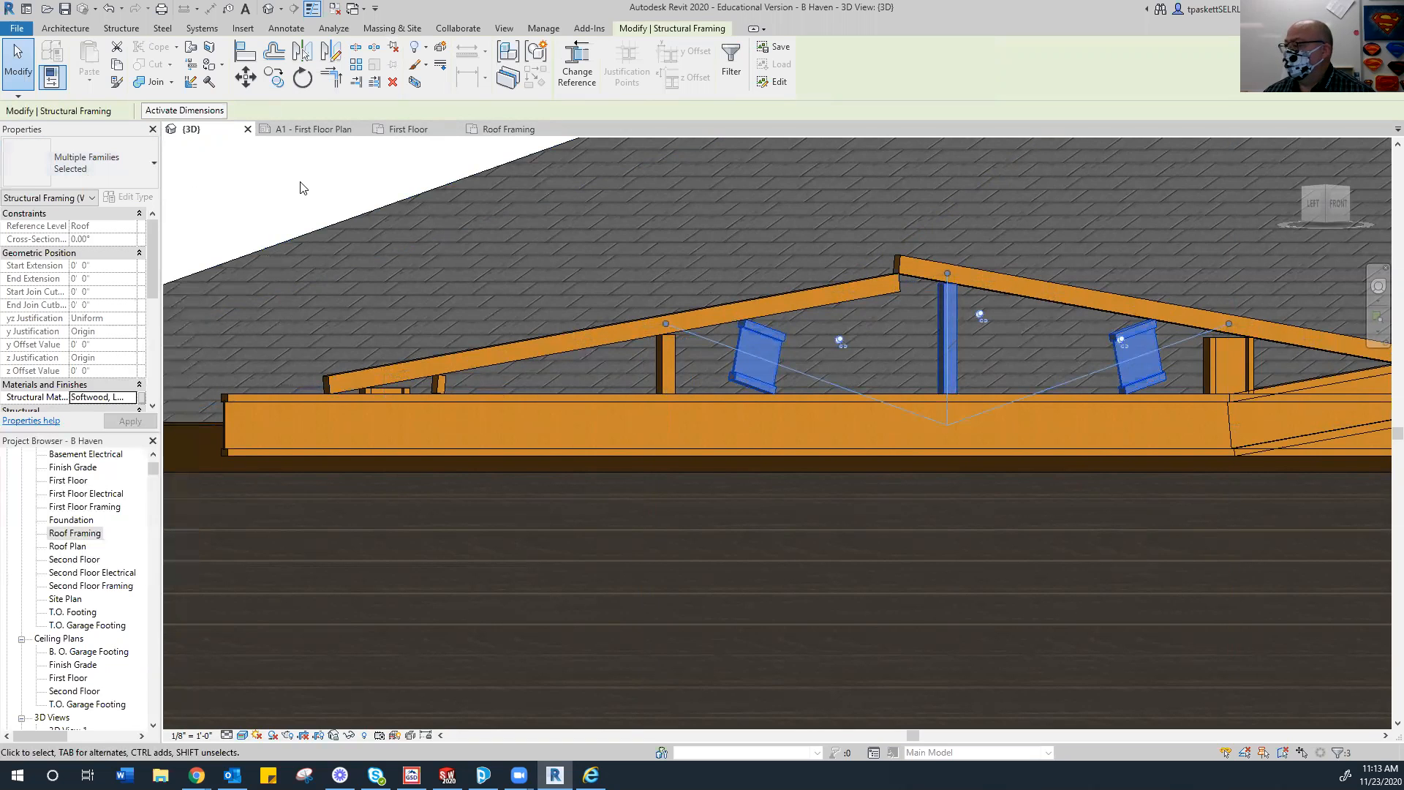
pyautogui.press('Escape')
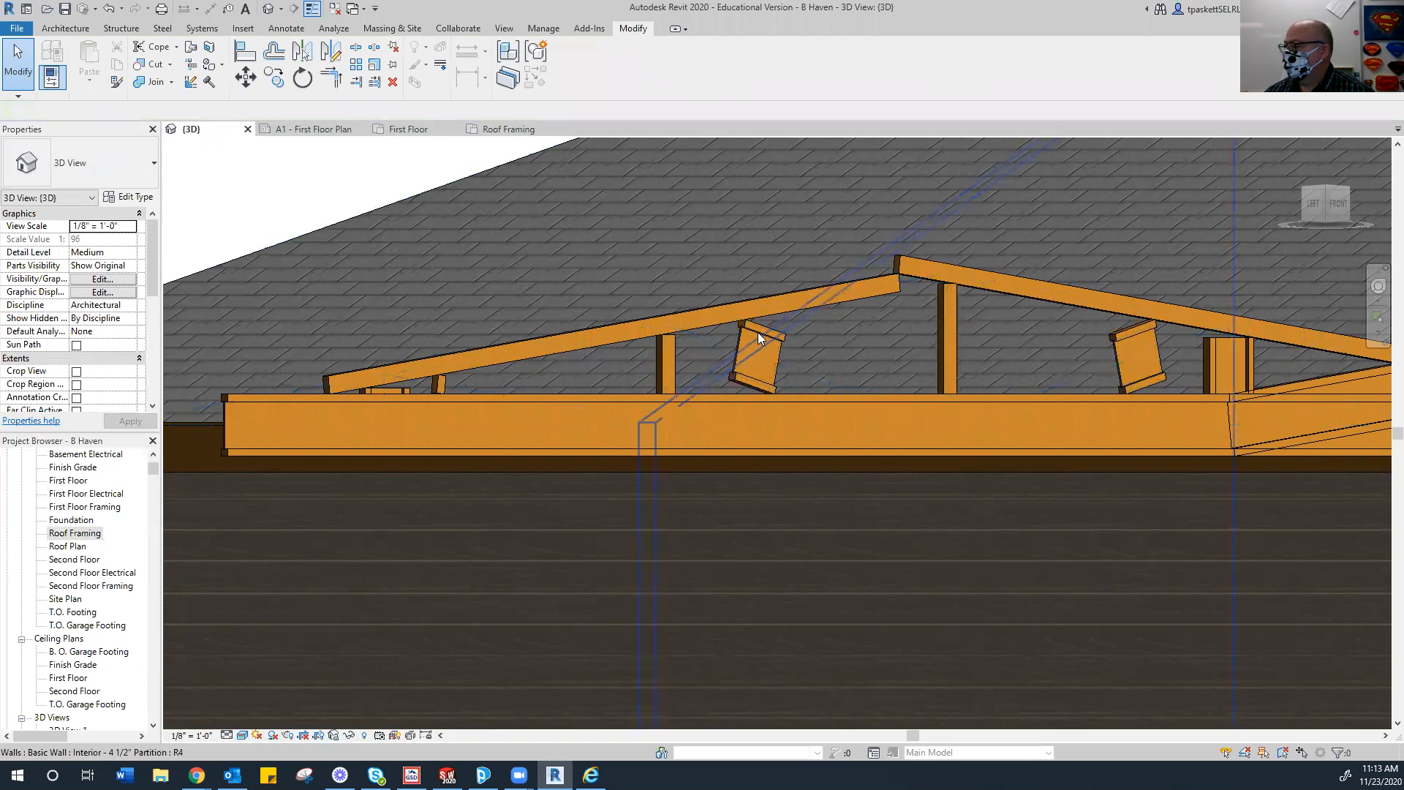
# Change the diagonal web just left of the center post to Dimension Lumber 2x4.
pyautogui.press('Tab')
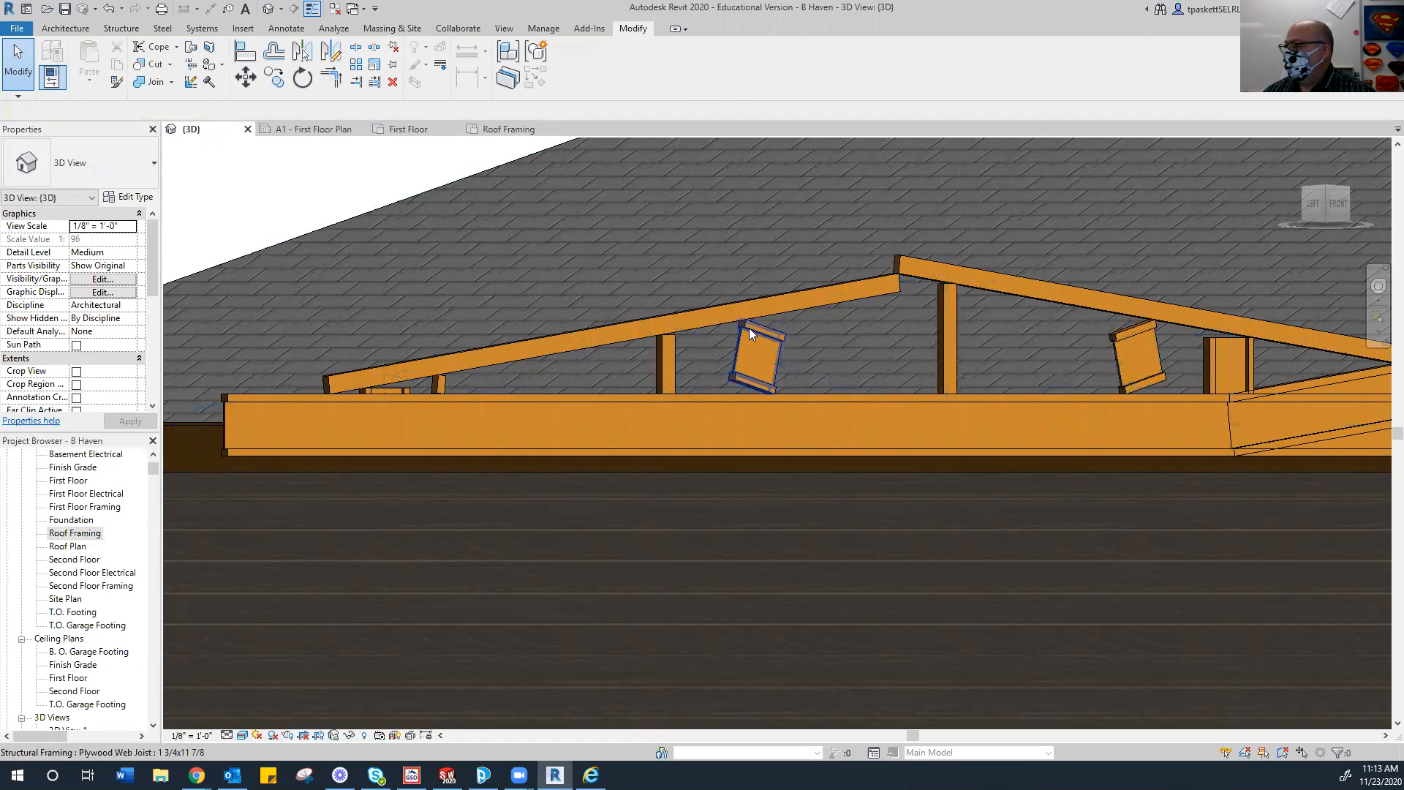
pyautogui.click(749, 328)
pyautogui.click(72, 188)
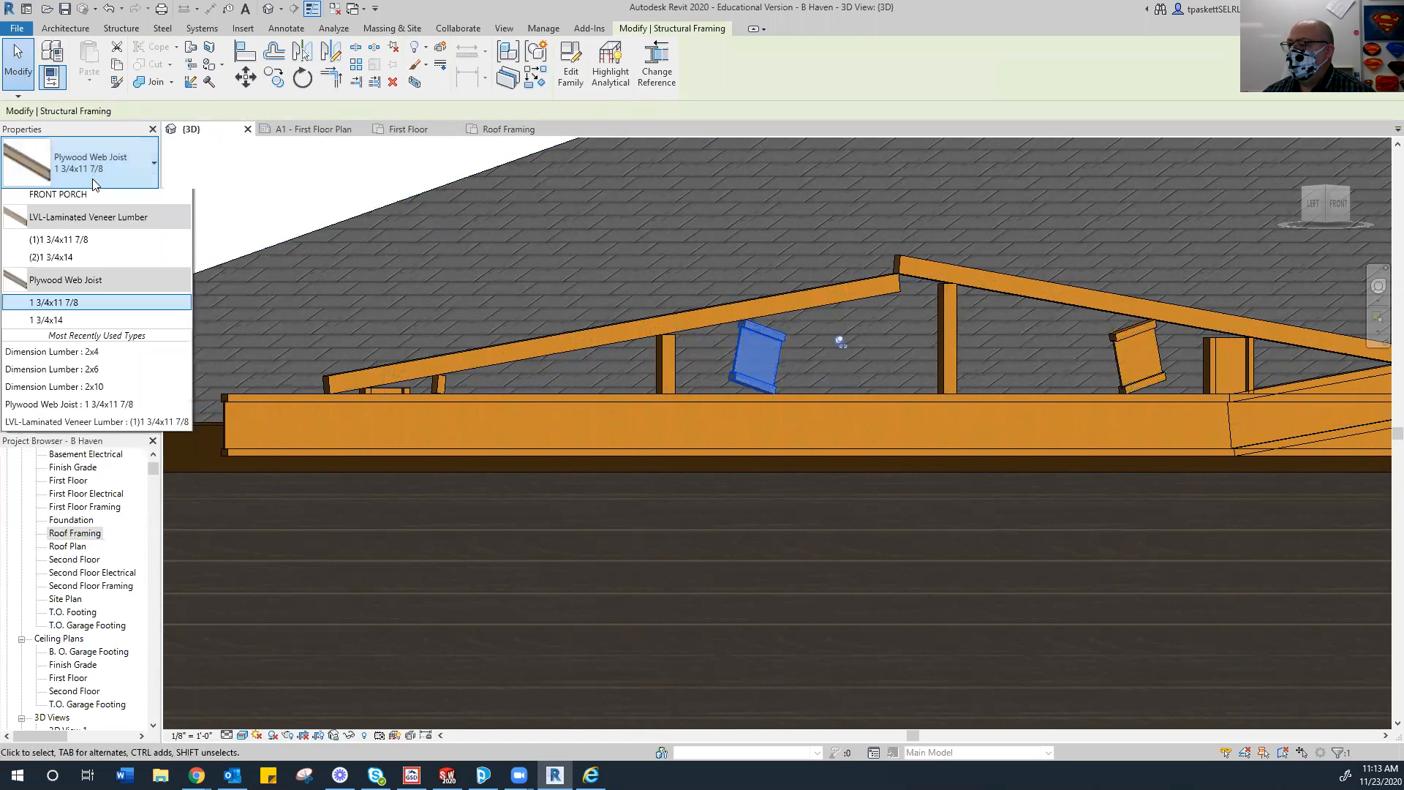
pyautogui.click(51, 253)
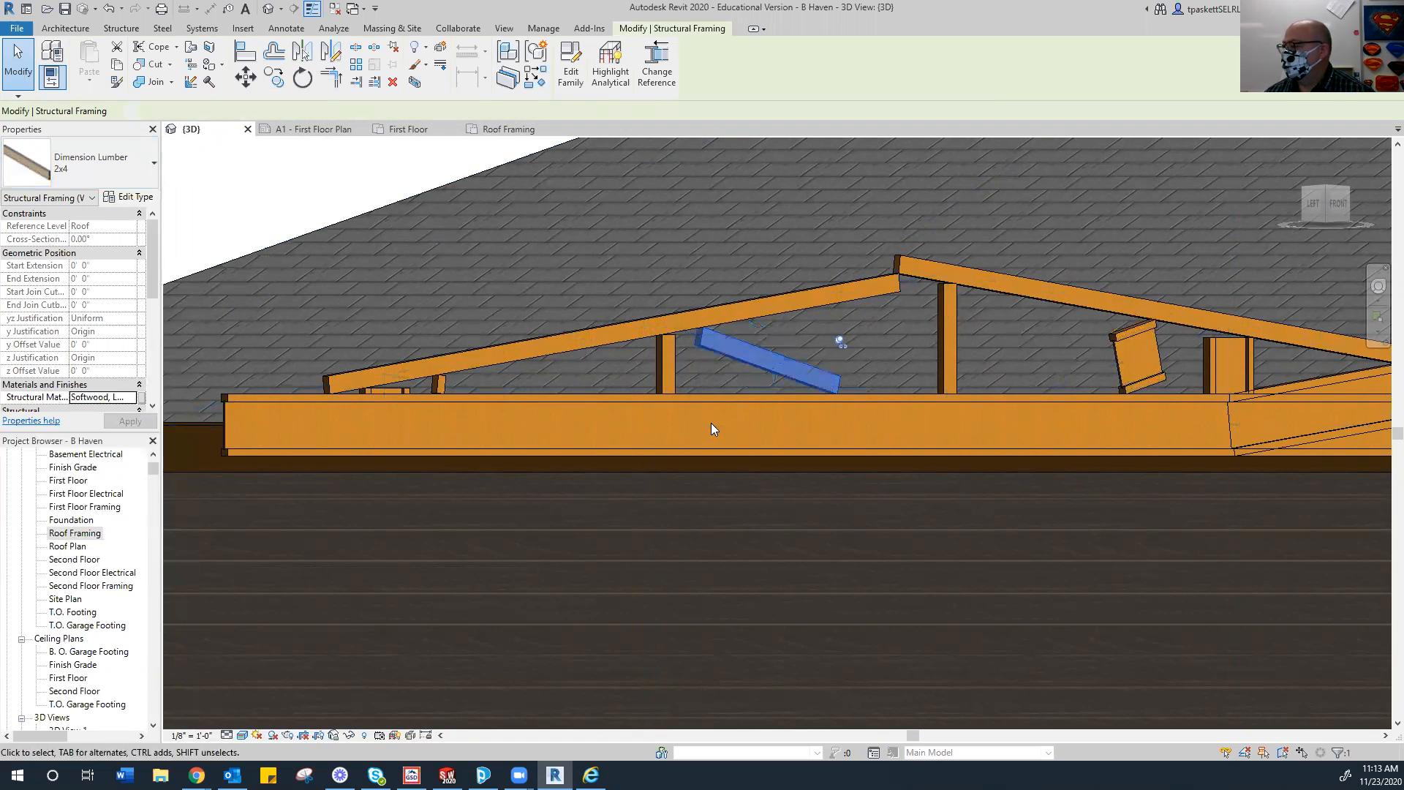
# Change the truss's bottom chord to Dimension Lumber 2x6.
pyautogui.moveTo(775, 405); pyautogui.dragTo(729, 421, button='middle')
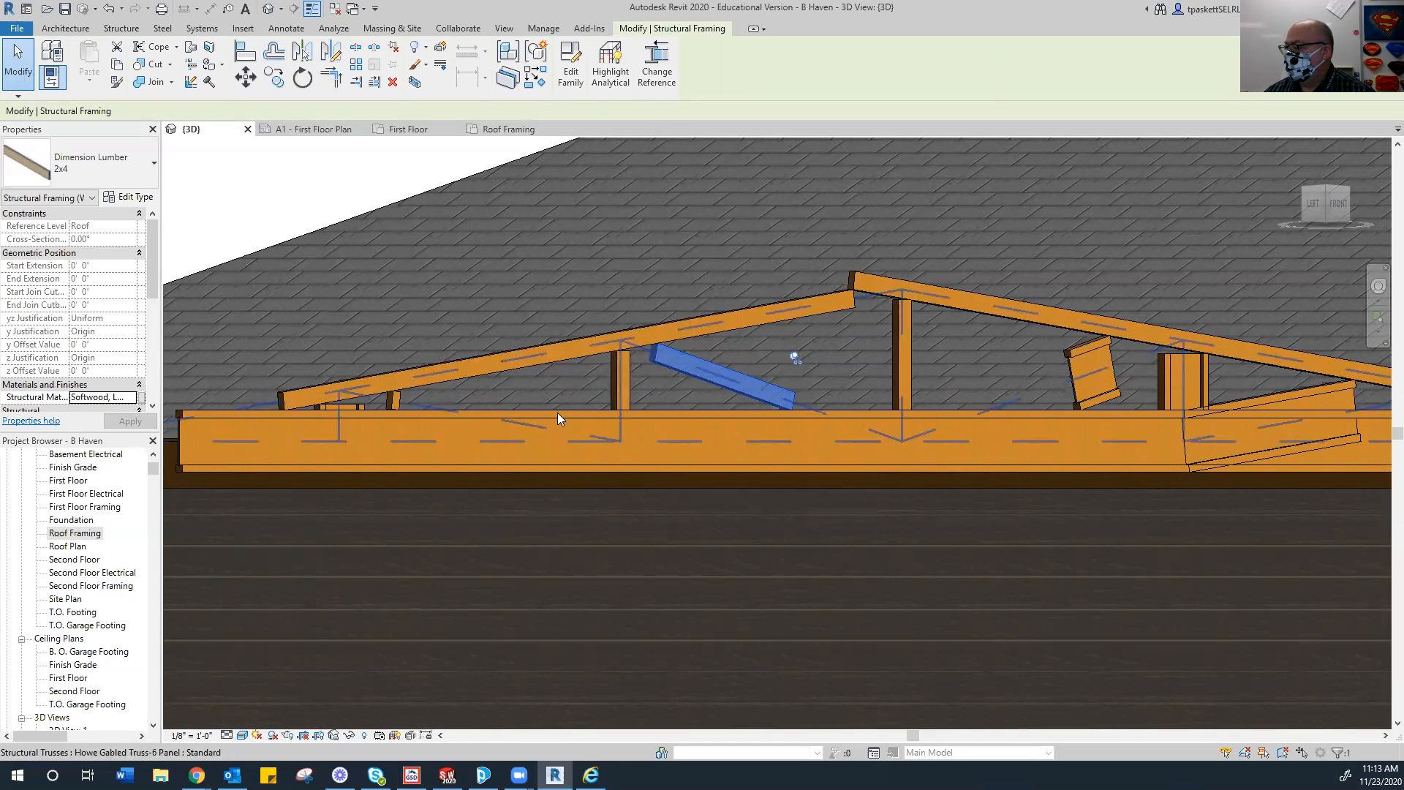
pyautogui.click(522, 420)
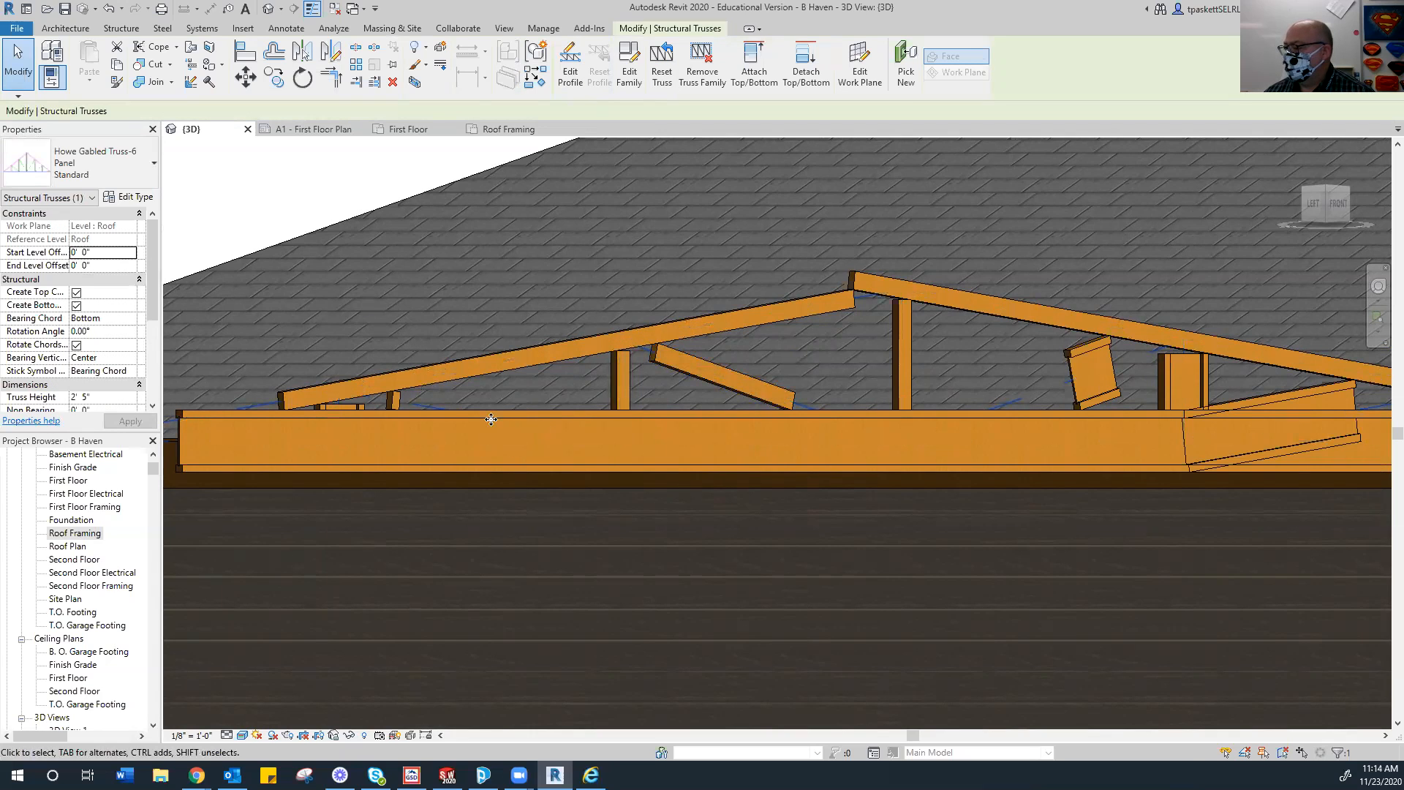
pyautogui.click(237, 419)
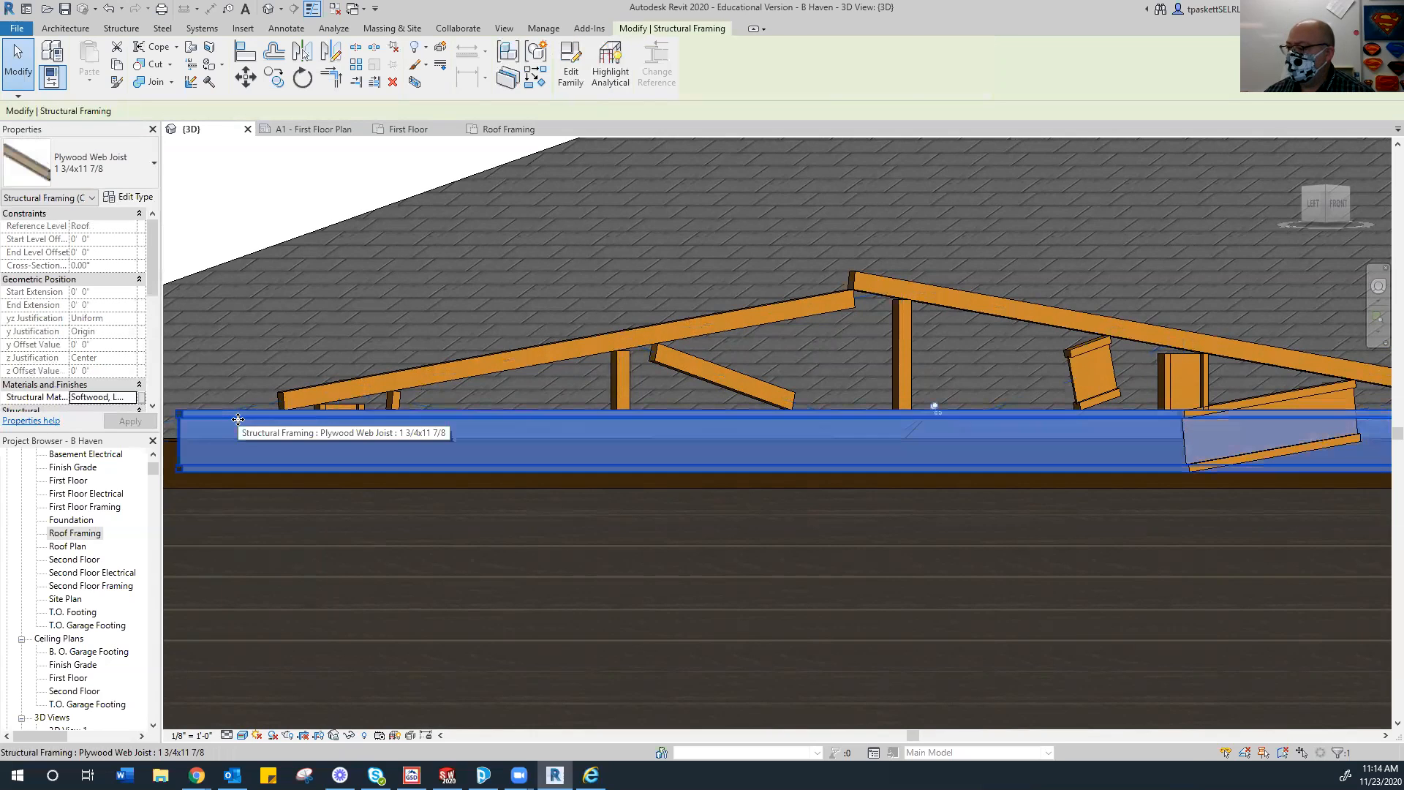
pyautogui.click(65, 175)
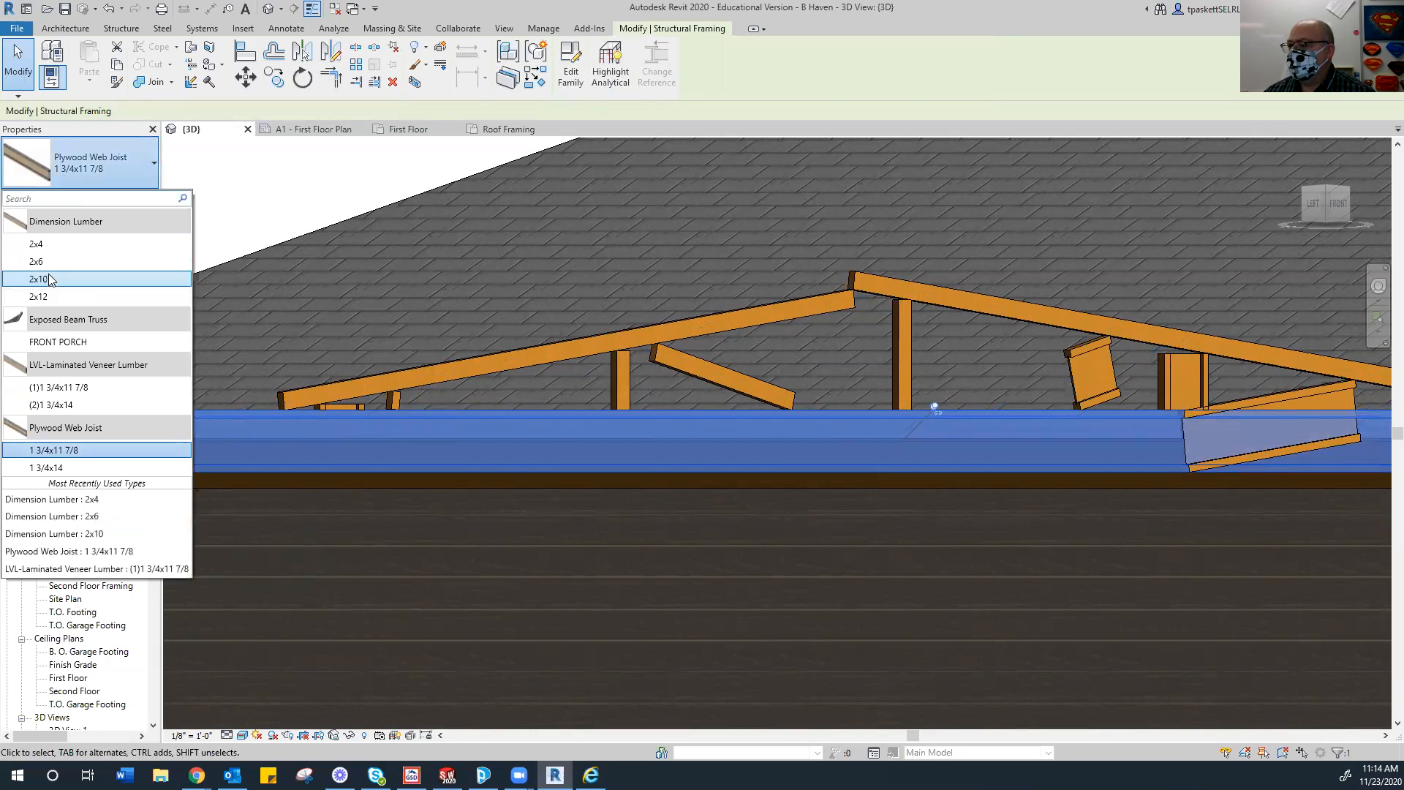
pyautogui.click(45, 267)
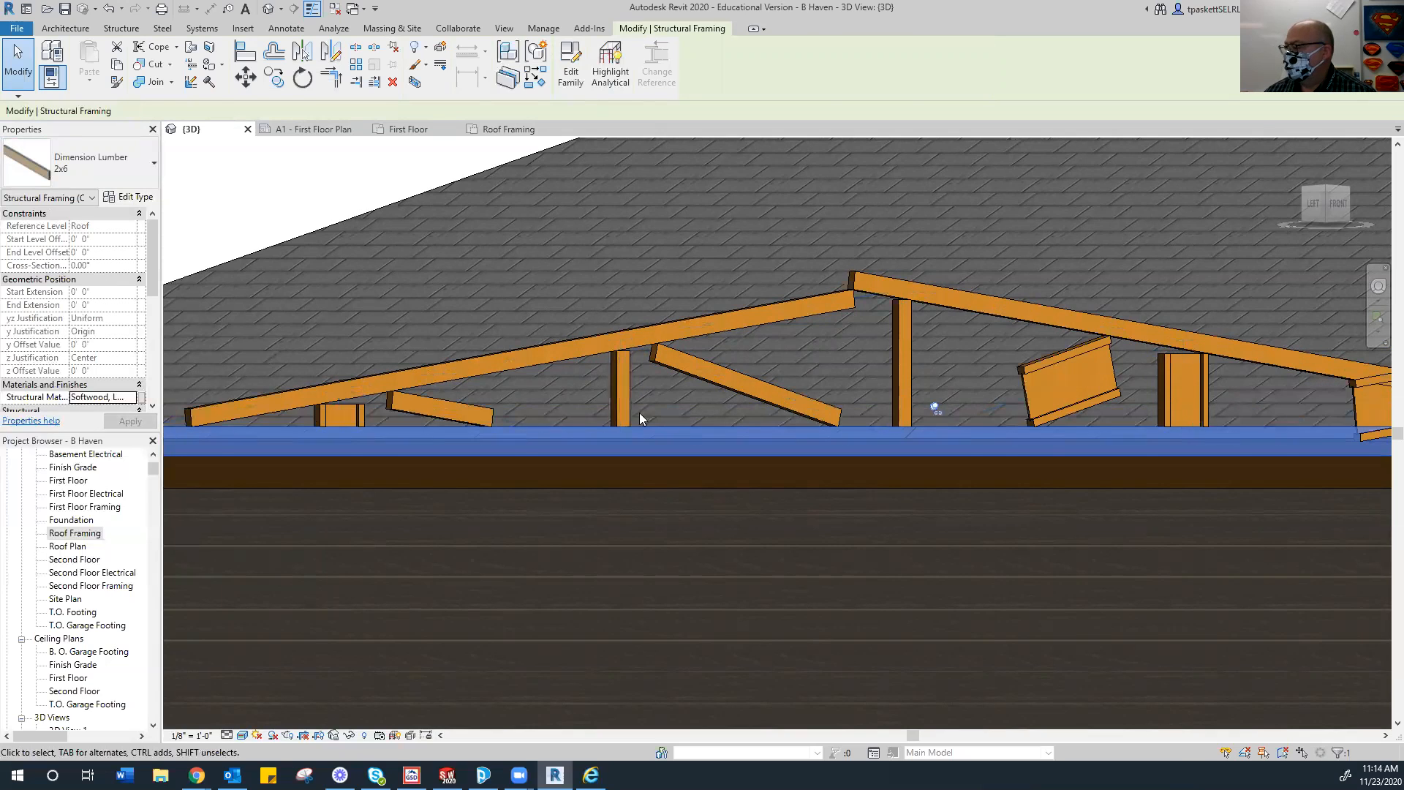
# Examine how the truss's webs and chords fit together, including from the front view.
pyautogui.scroll(-3, 588, 417)
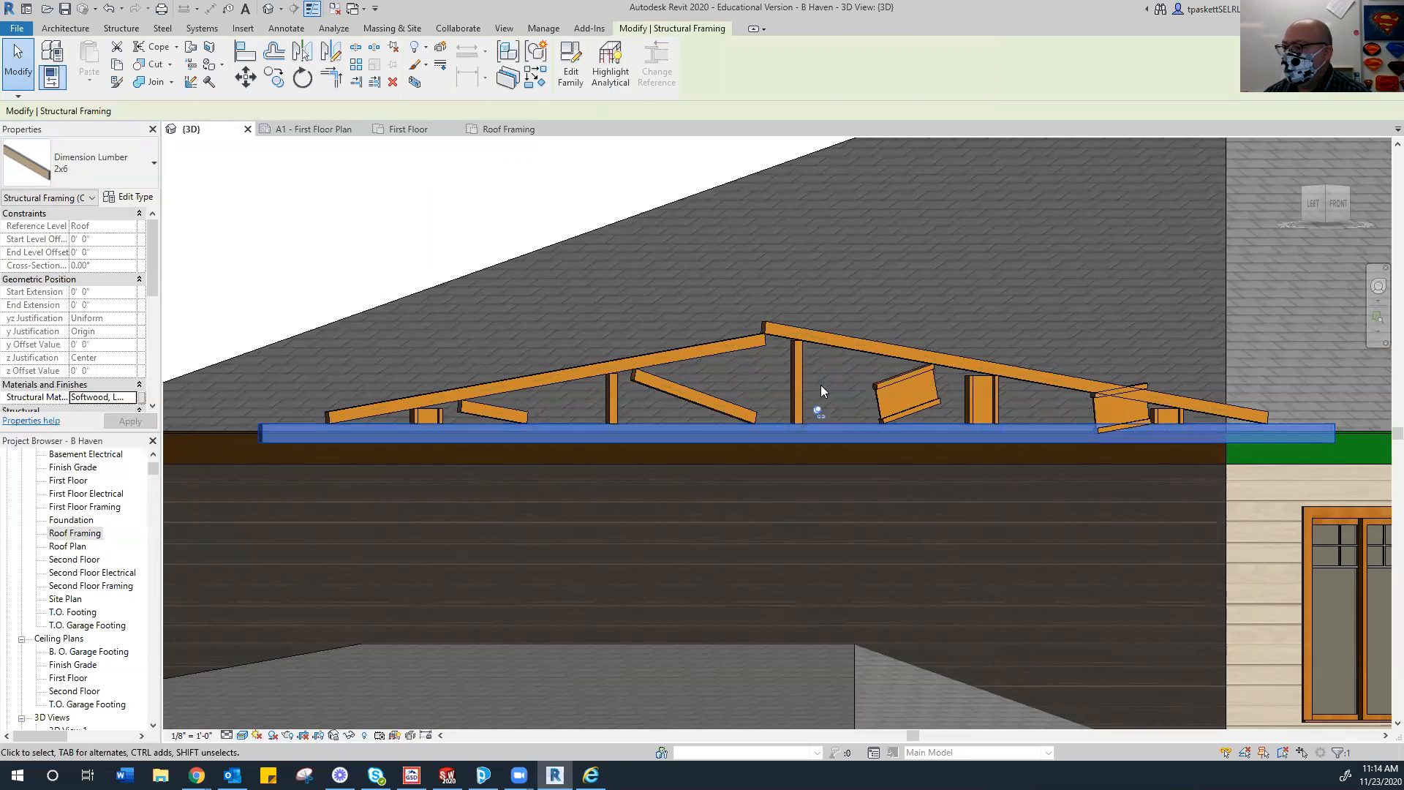
pyautogui.scroll(5, 480, 376)
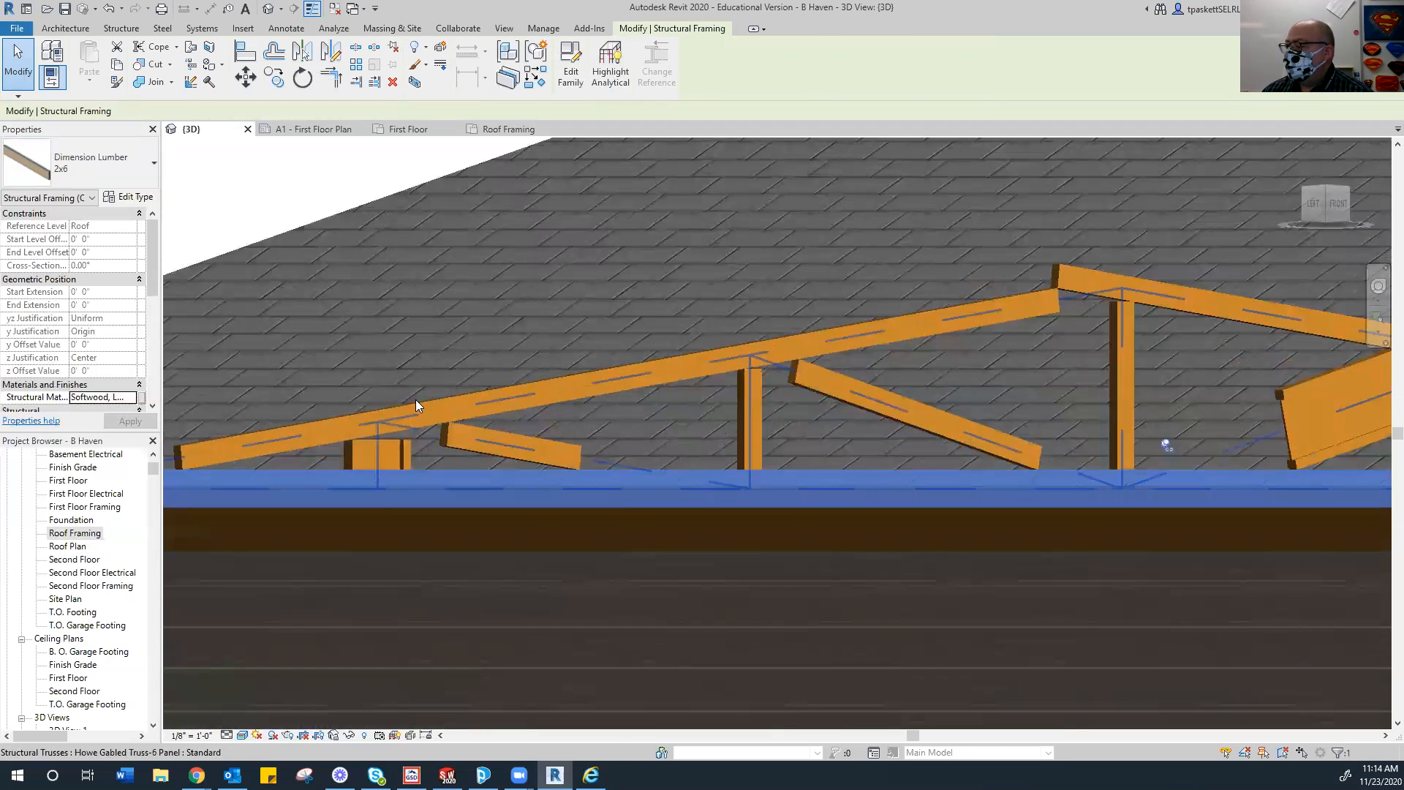
pyautogui.scroll(1, 416, 400)
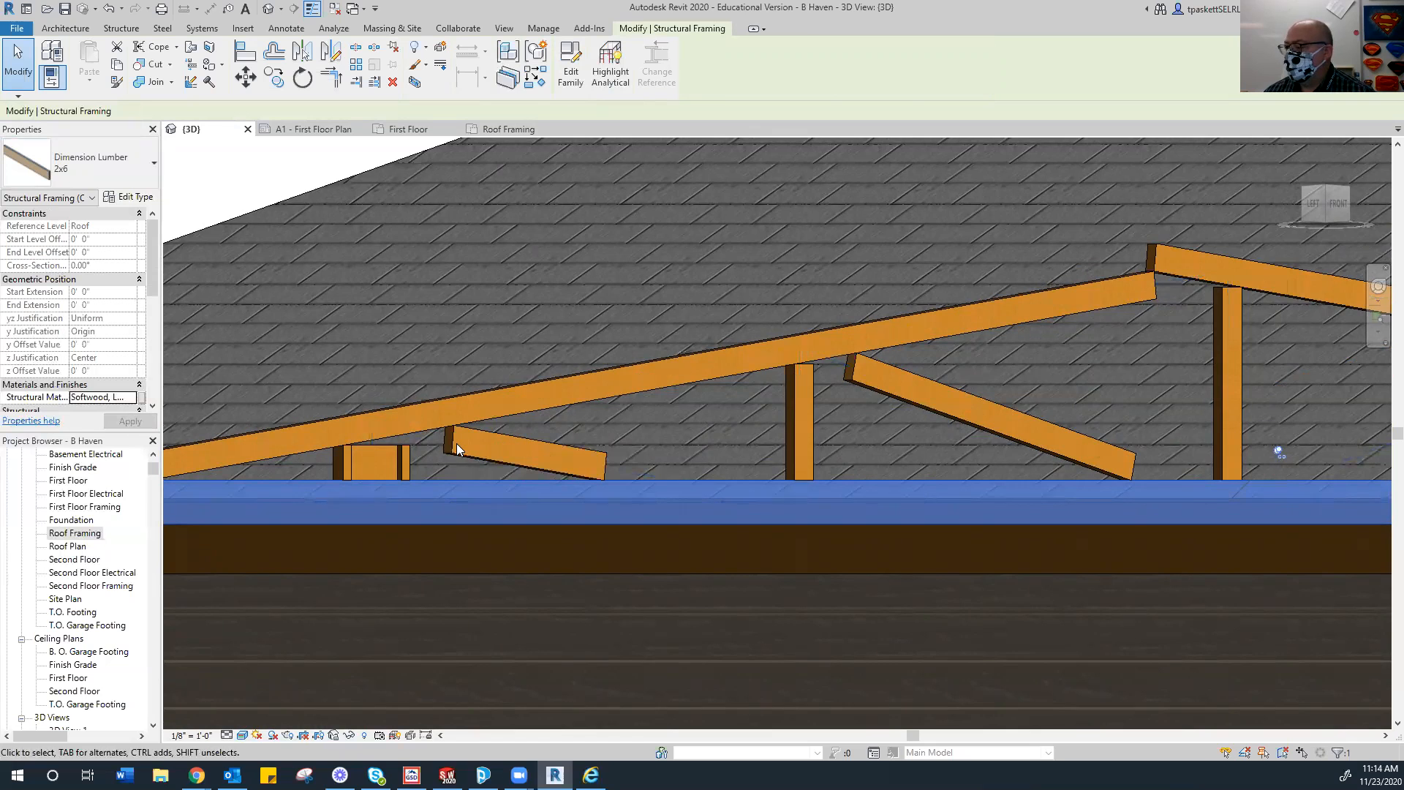
pyautogui.scroll(-6, 457, 443)
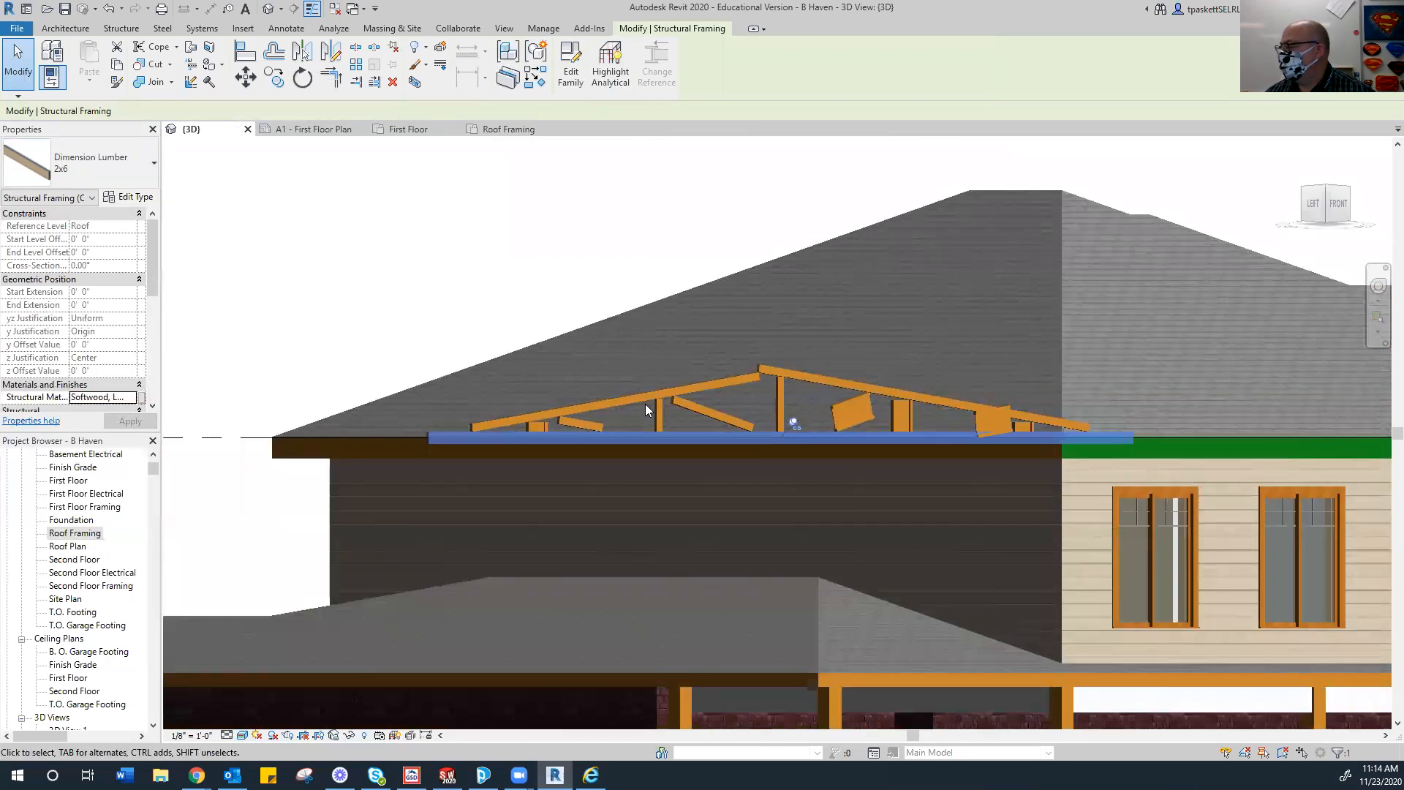
pyautogui.scroll(-2, 645, 404)
pyautogui.click(1340, 206)
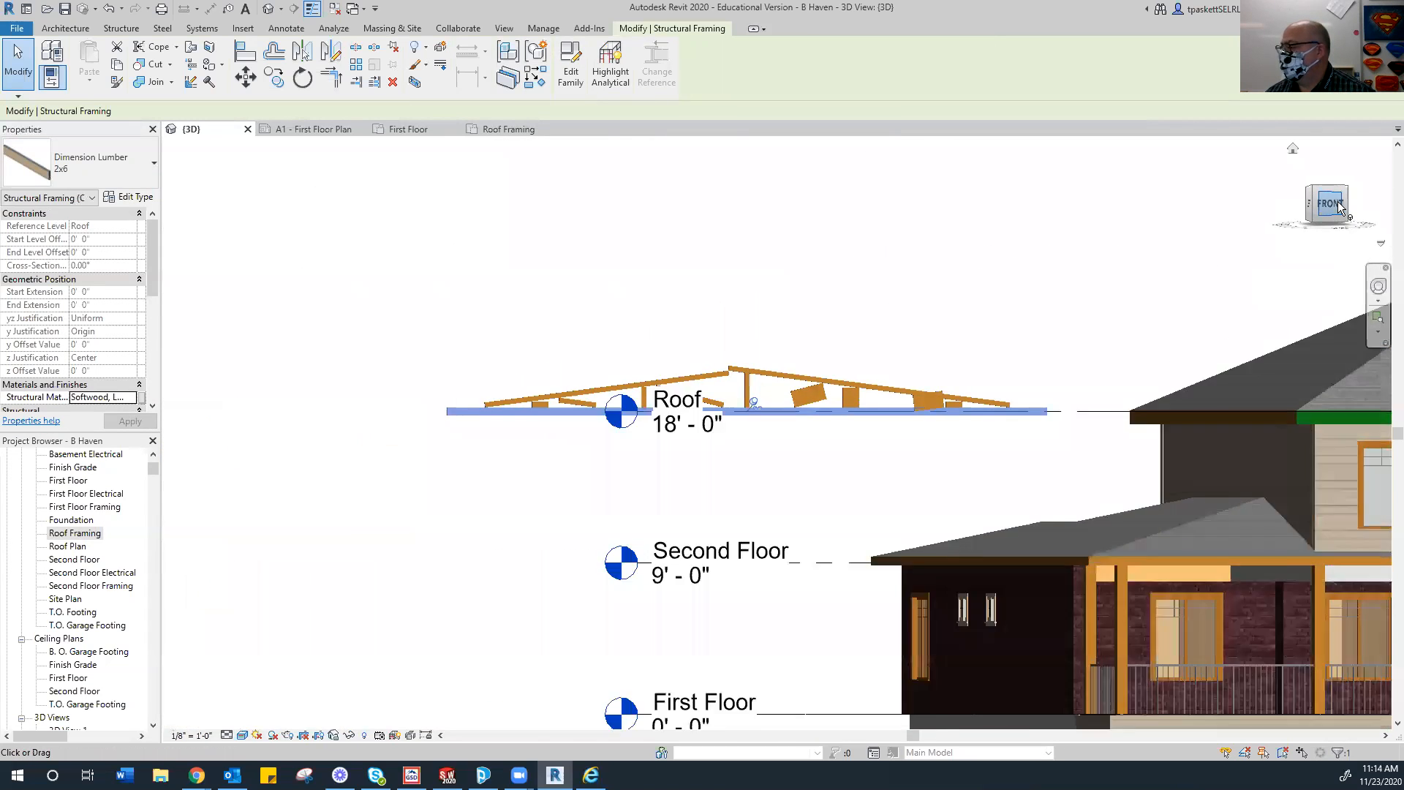
pyautogui.scroll(-2, 761, 475)
pyautogui.scroll(3, 738, 465)
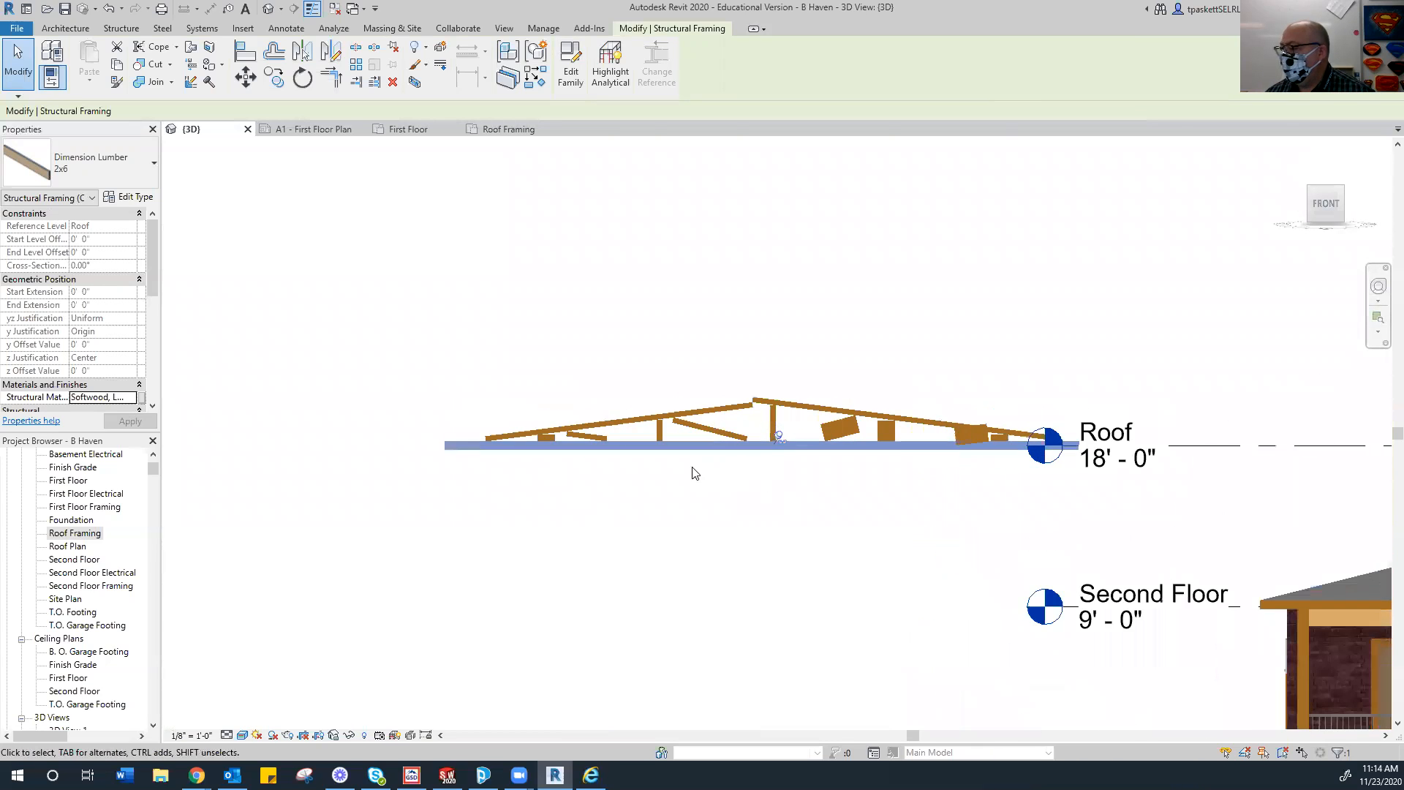
# Change the short vertical web nearest the truss's left end to Dimension Lumber 2x4.
pyautogui.scroll(4, 695, 473)
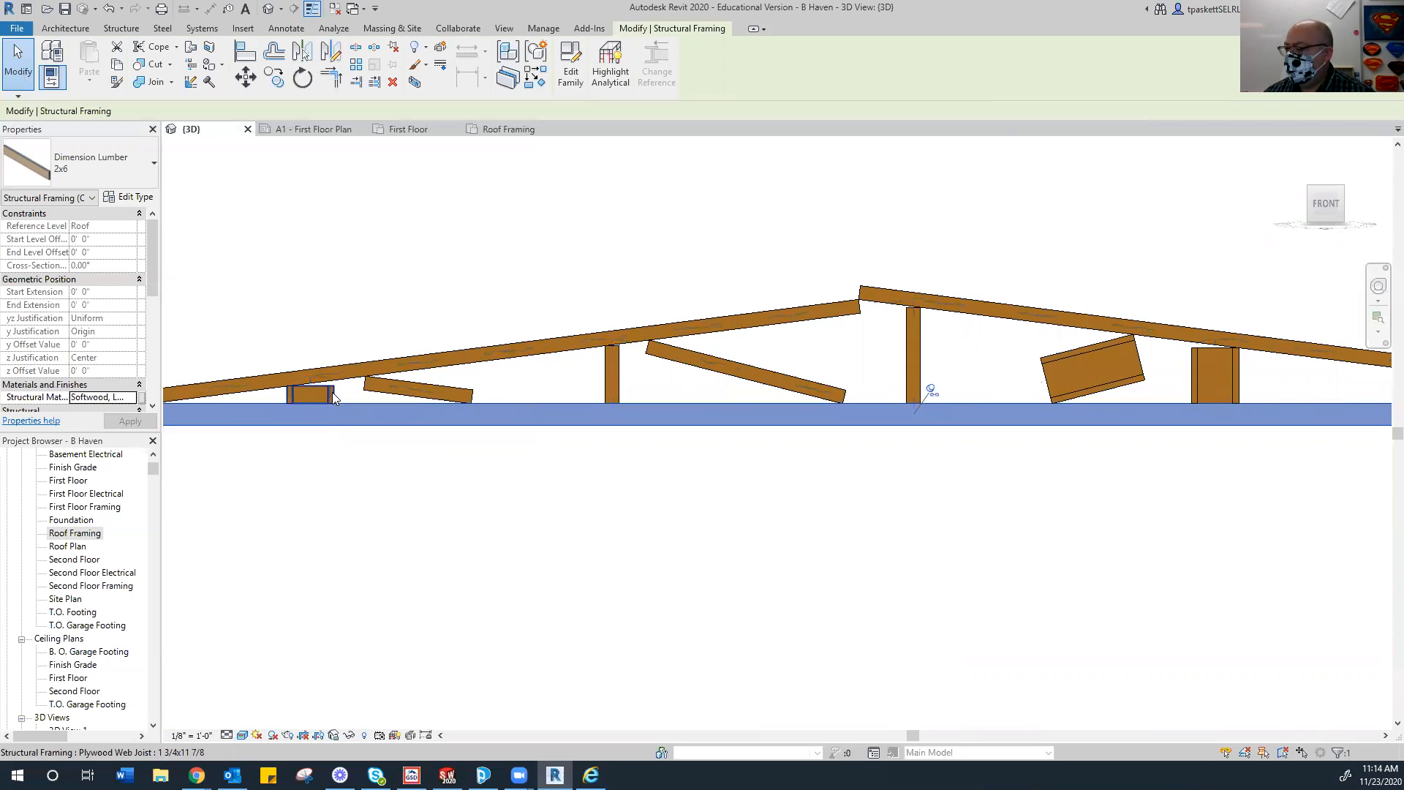
pyautogui.click(331, 396)
pyautogui.click(88, 162)
pyautogui.click(59, 240)
pyautogui.click(275, 256)
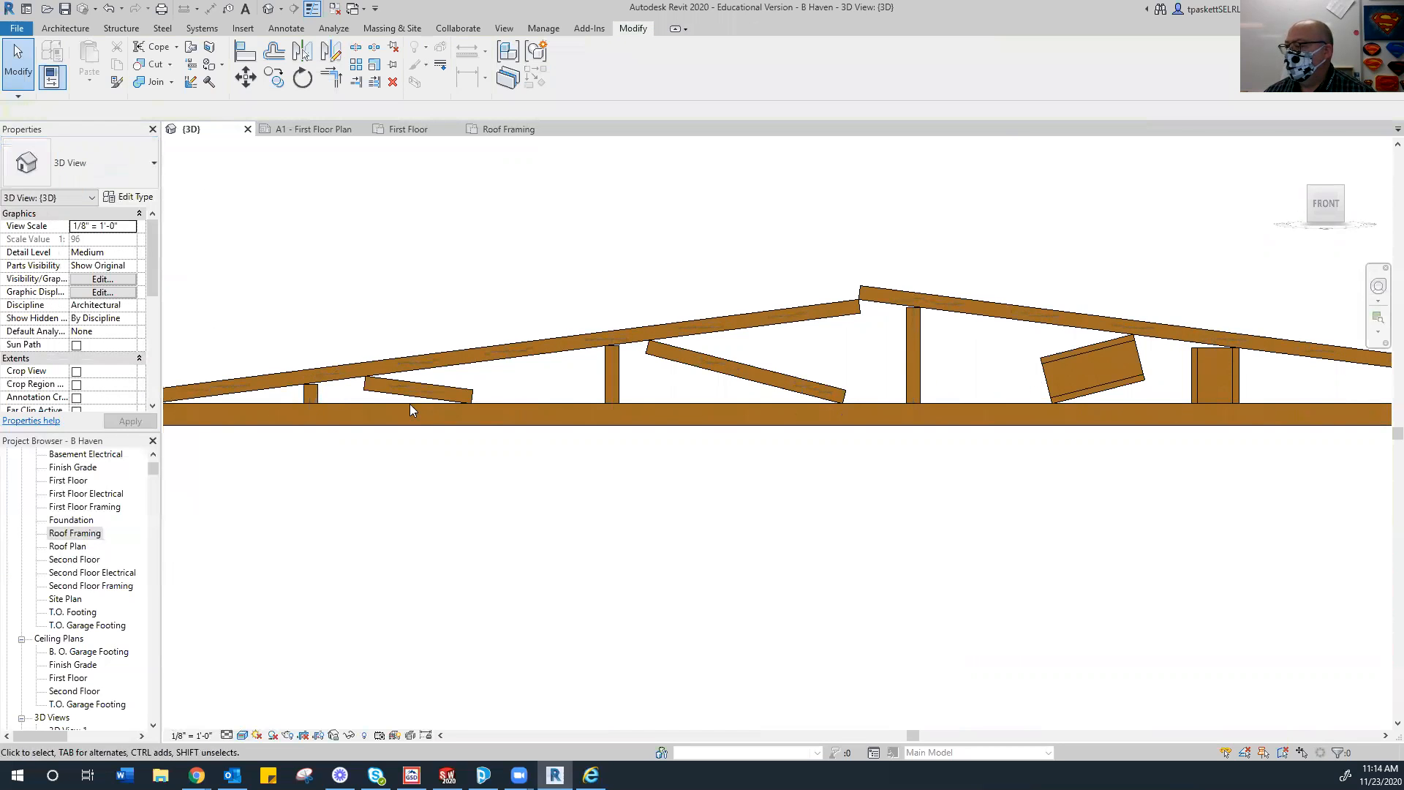
# Unpin the left top chord, the left-half webs and the center post together.
pyautogui.scroll(-3, 455, 385)
pyautogui.scroll(-2, 334, 300)
pyautogui.moveTo(197, 226); pyautogui.dragTo(702, 461)
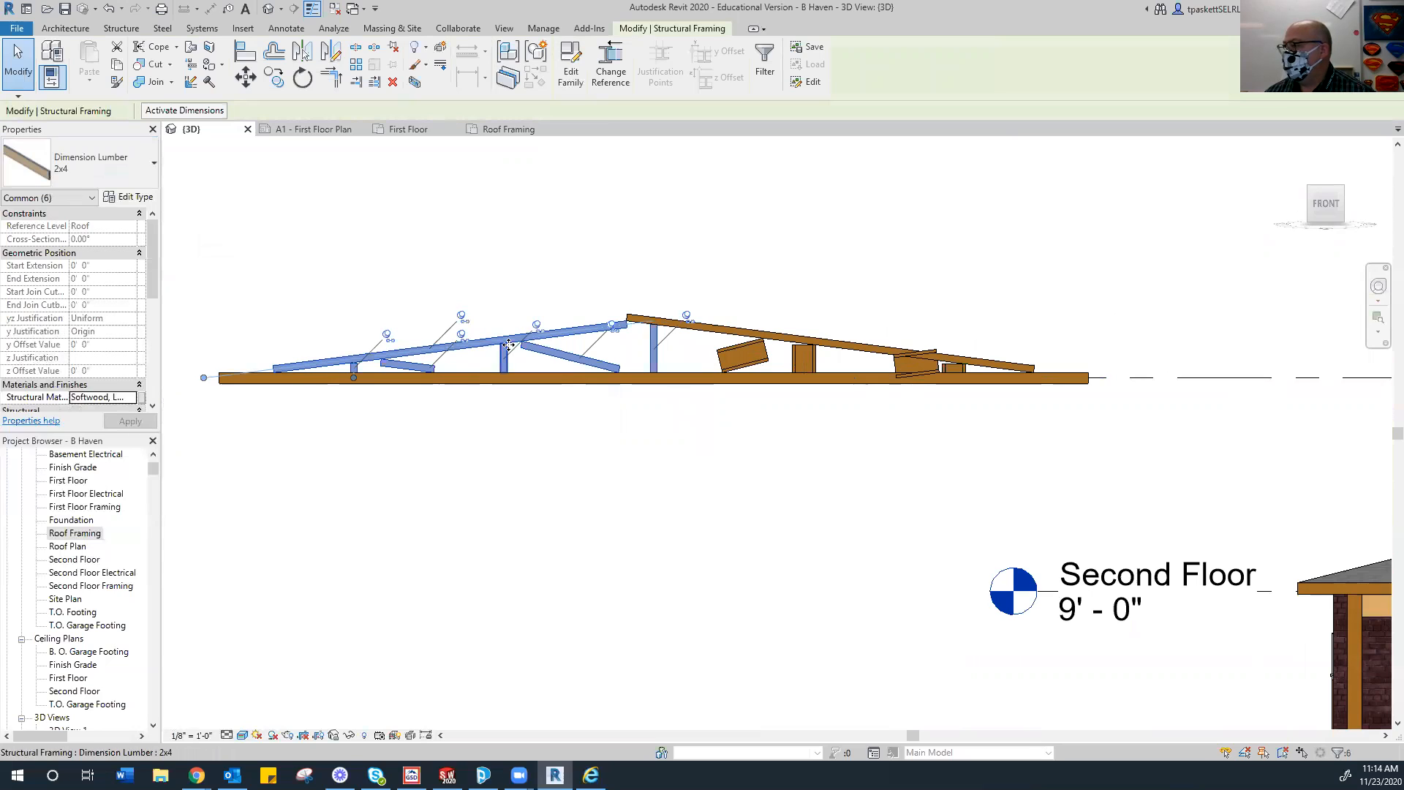
pyautogui.click(393, 49)
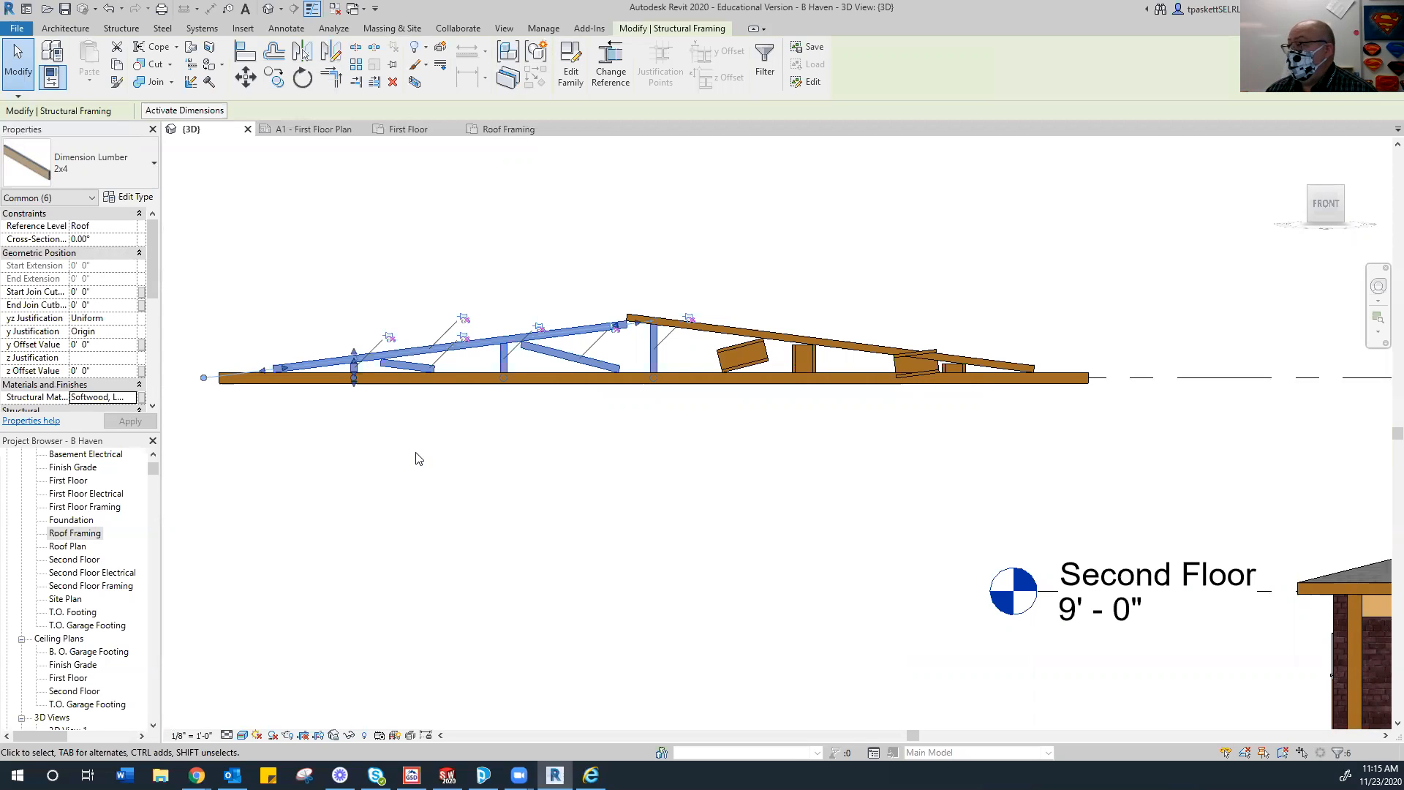
# Extend the left top chord's lower end outward to the left end of the bottom chord.
pyautogui.scroll(5, 327, 423)
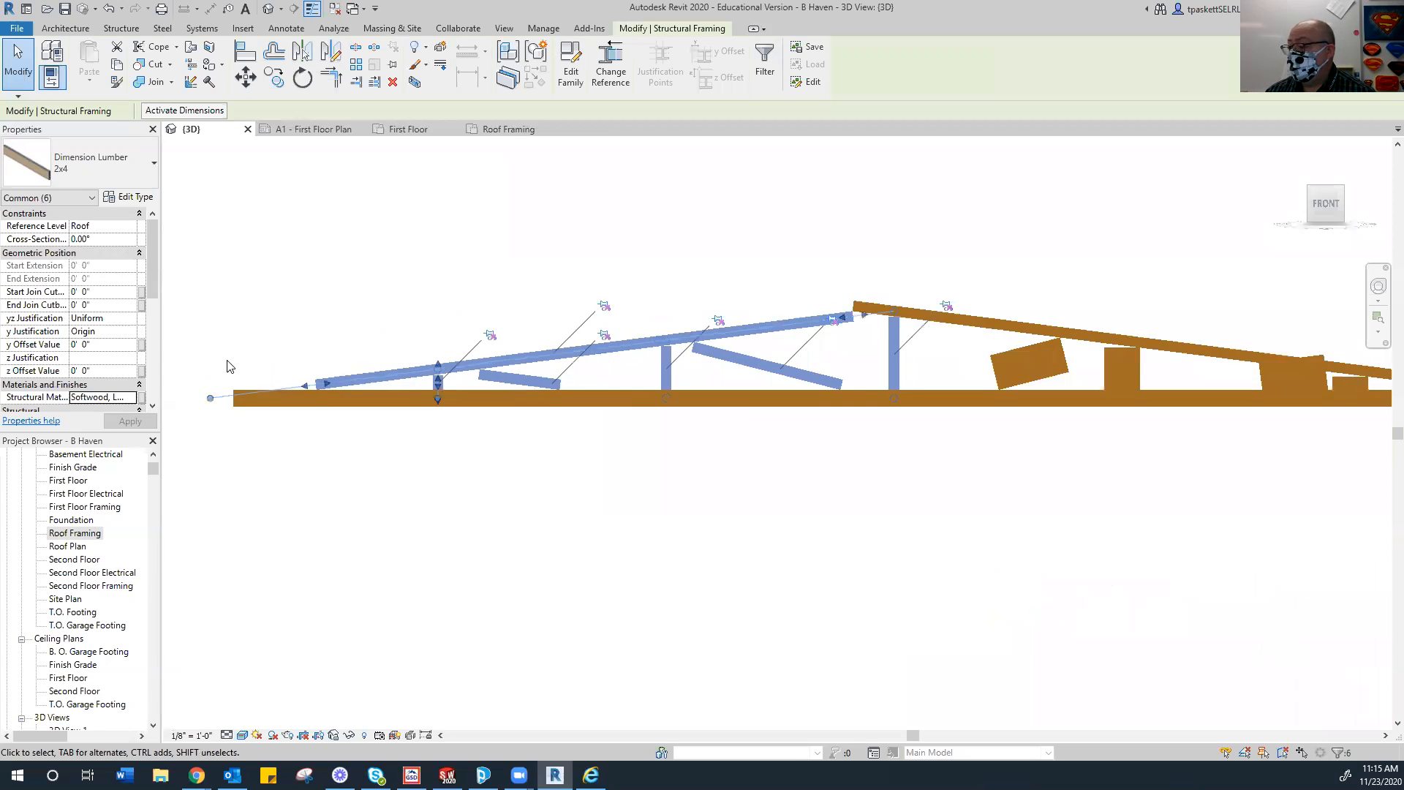
pyautogui.moveTo(407, 399); pyautogui.dragTo(203, 437)
pyautogui.scroll(-3, 436, 449)
pyautogui.scroll(5, 565, 424)
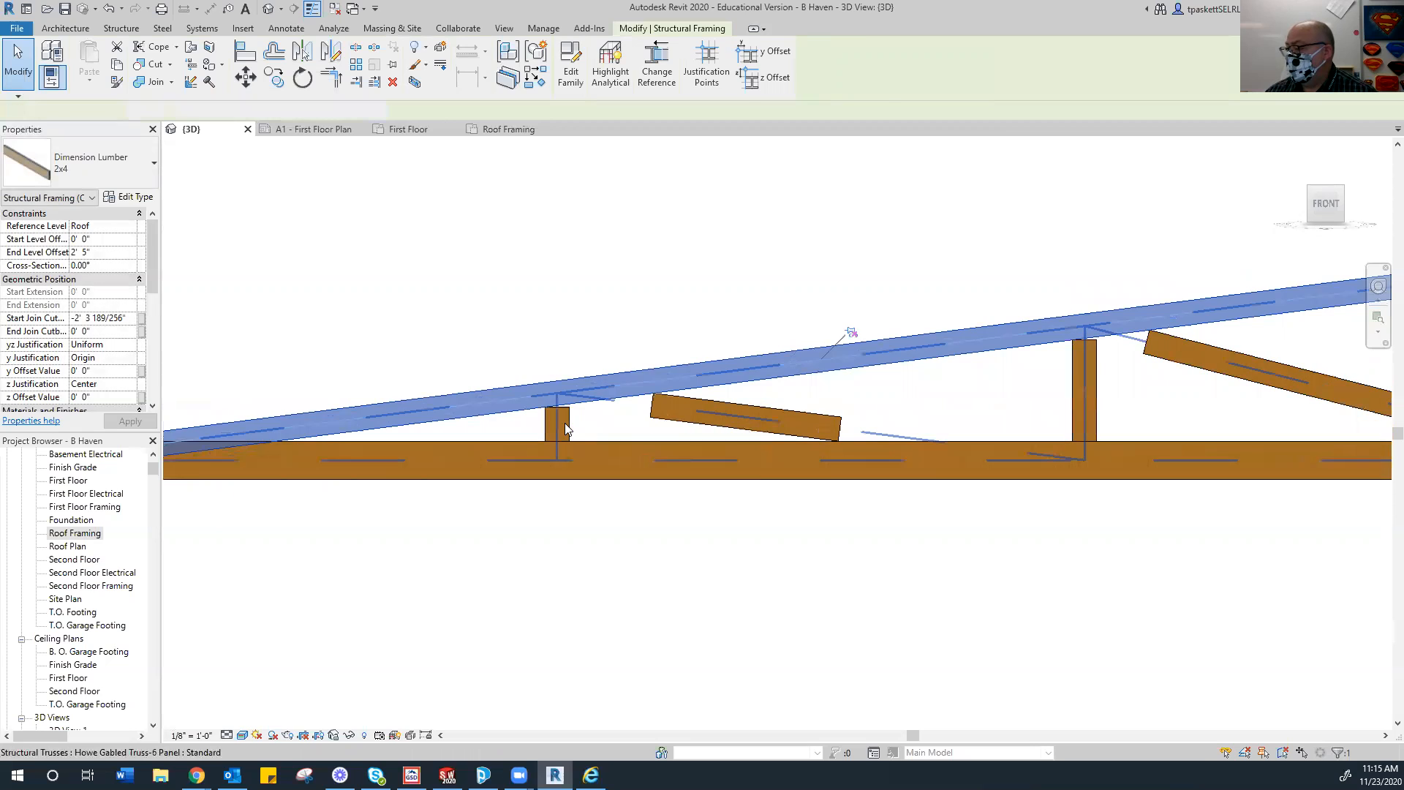
# Stretch both ends of the short vertical web nearest the left end so they overlap the top and bottom chords.
pyautogui.click(565, 423)
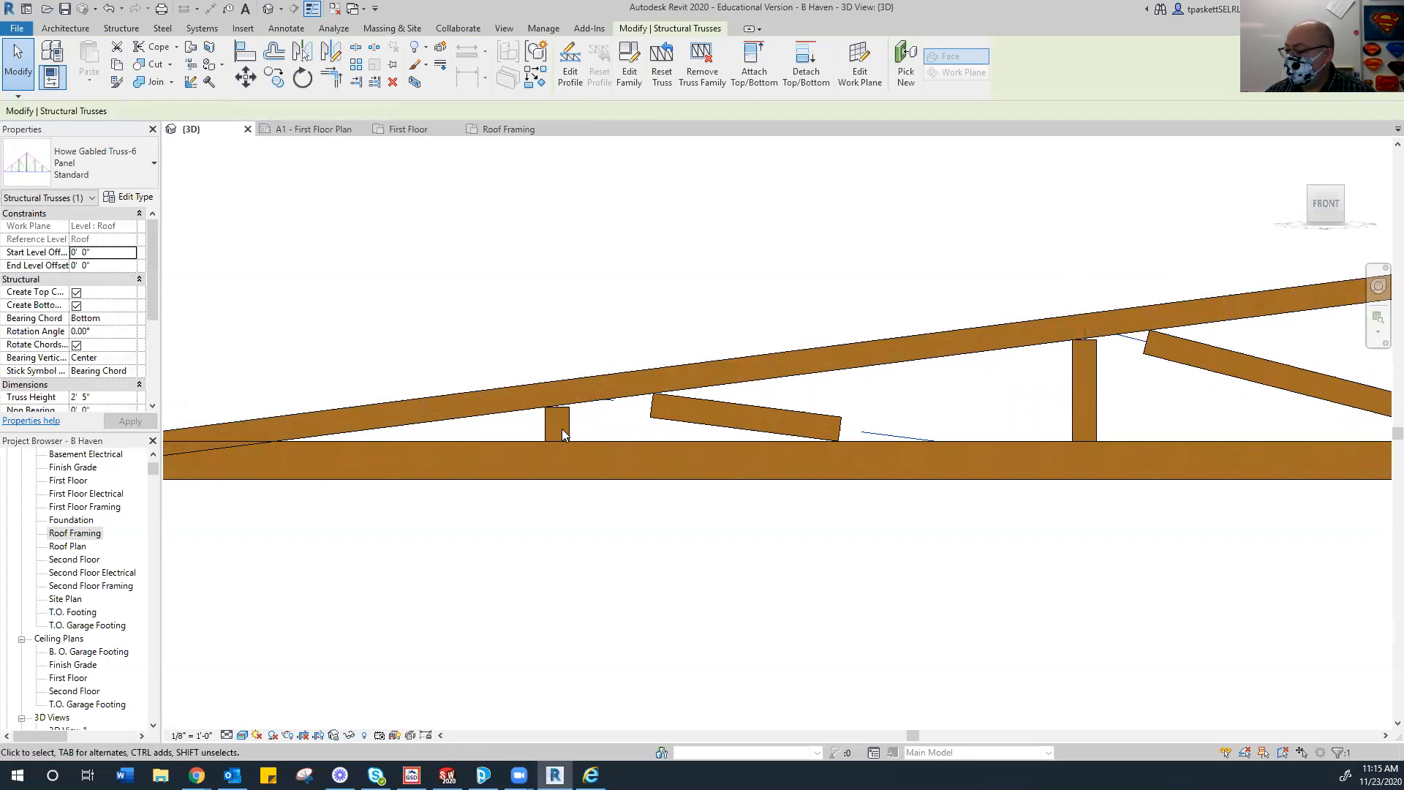
pyautogui.click(557, 290)
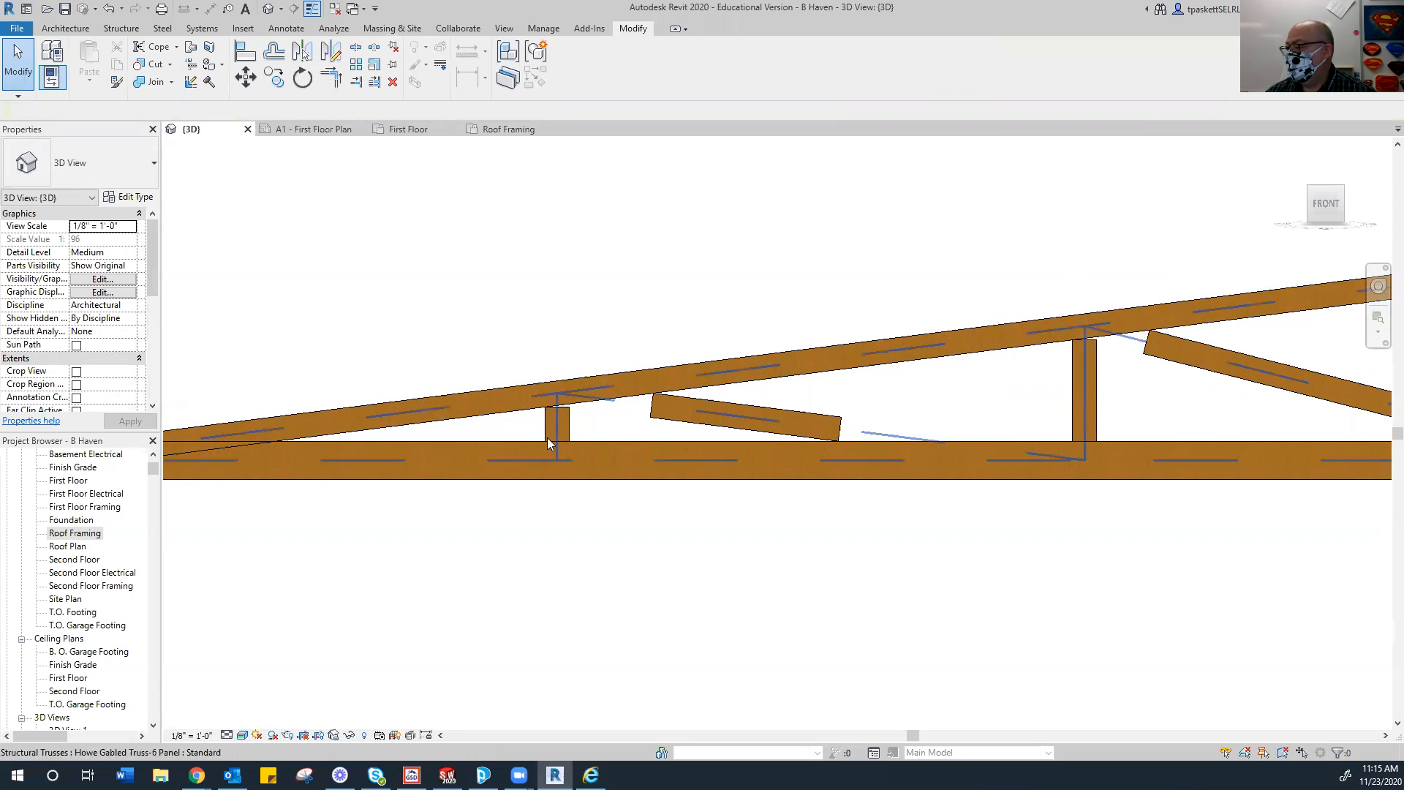
pyautogui.press('Tab')
pyautogui.click(547, 428)
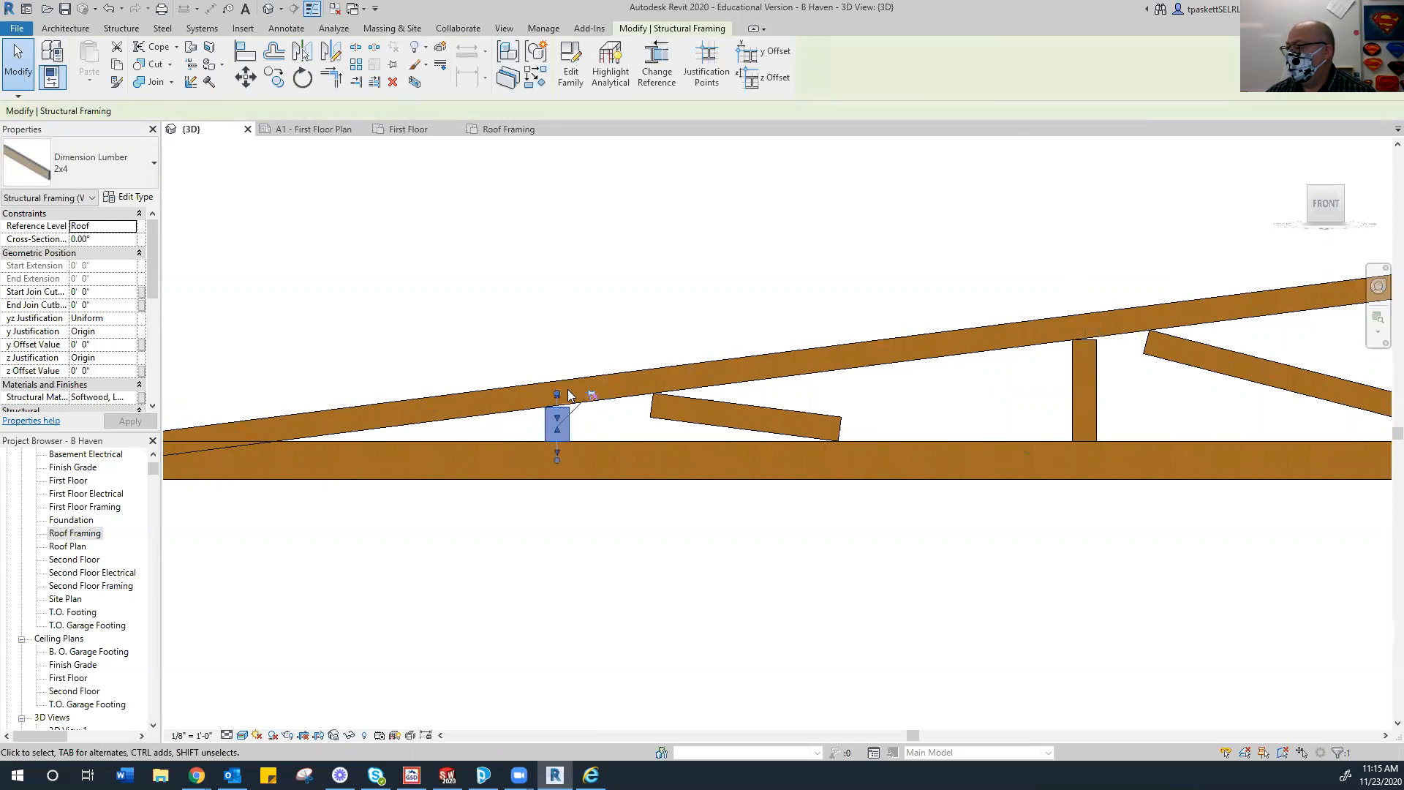
pyautogui.scroll(2, 562, 414)
pyautogui.moveTo(553, 390); pyautogui.dragTo(553, 374)
pyautogui.moveTo(553, 483); pyautogui.dragTo(554, 508)
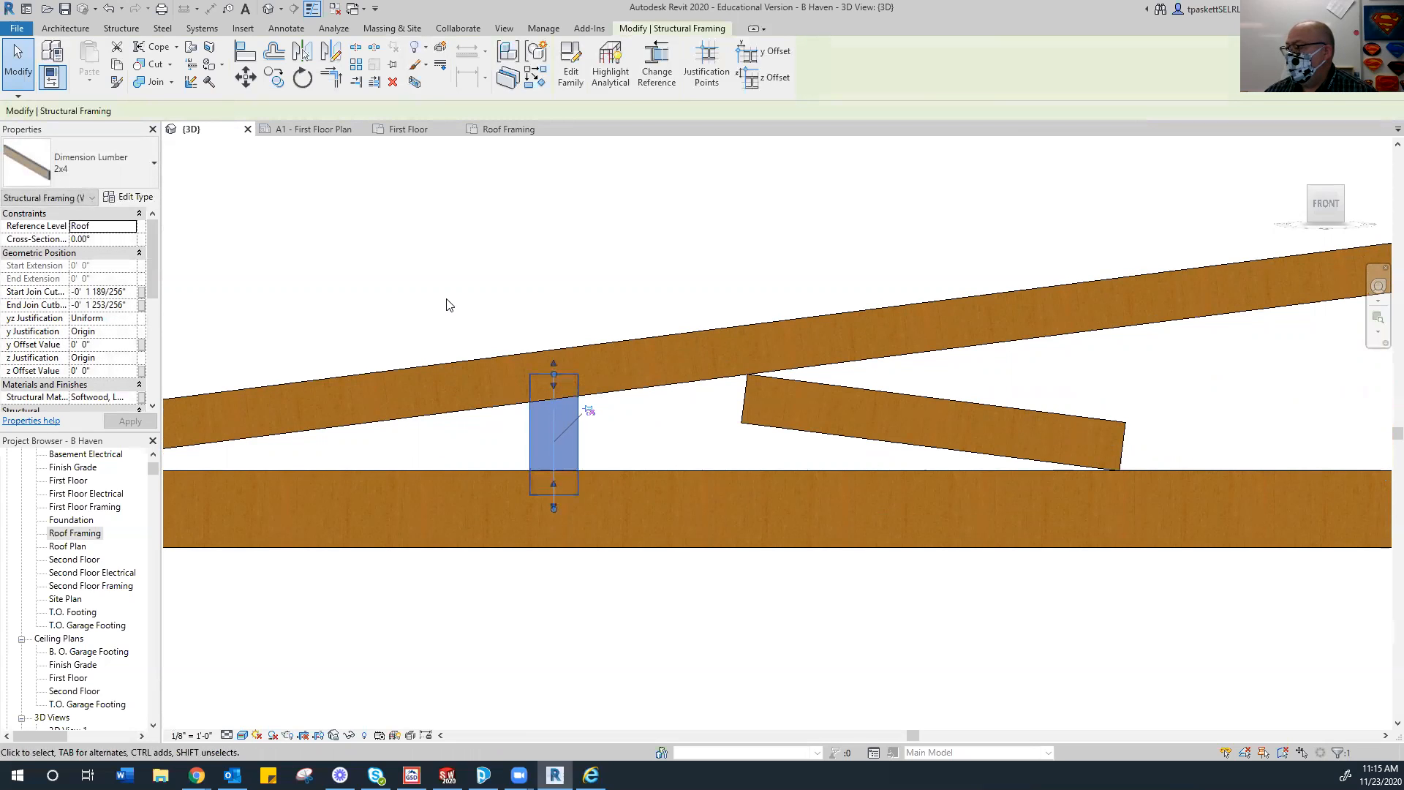
pyautogui.click(688, 396)
# Extend the leftmost diagonal web up to the short vertical web and down into the bottom chord near the next vertical web.
pyautogui.scroll(-1, 641, 330)
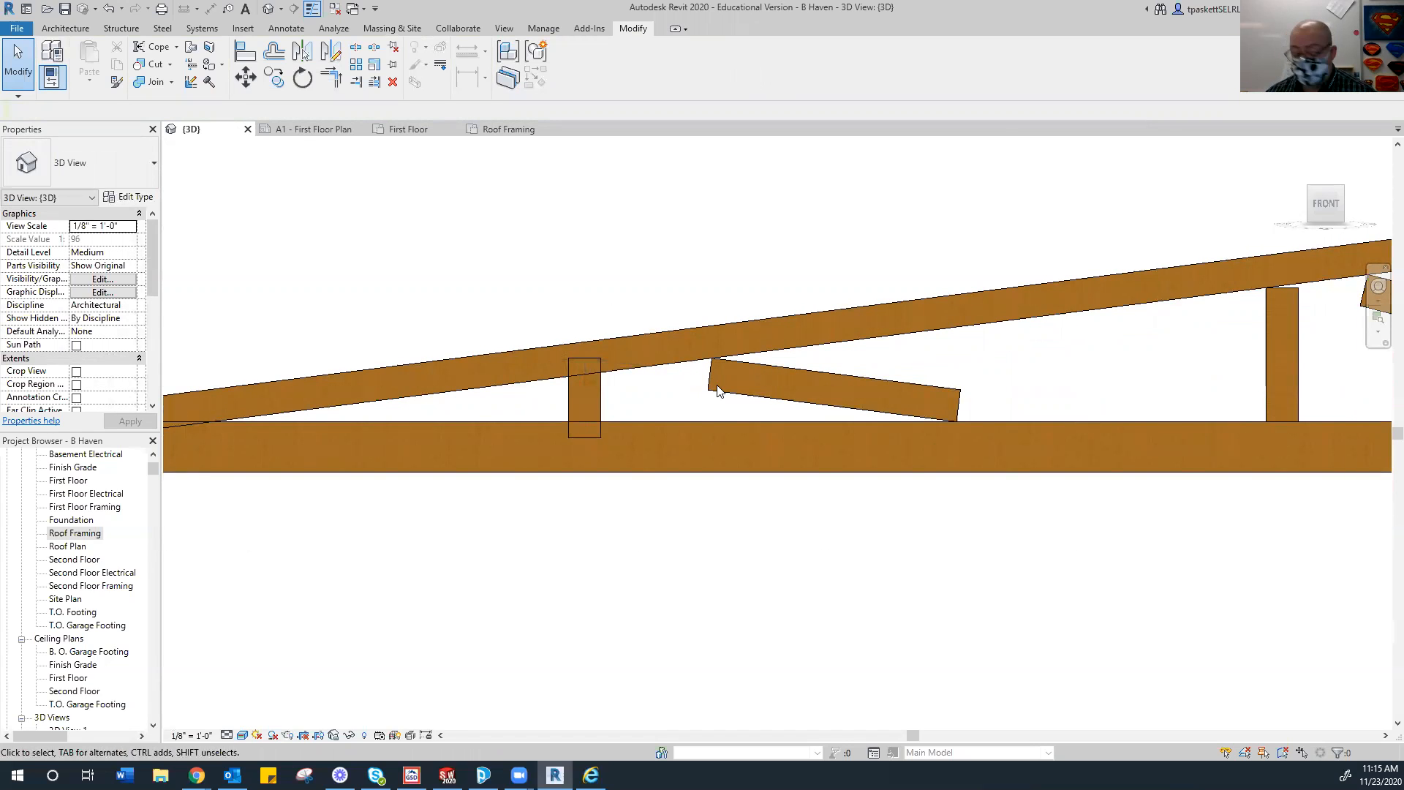
pyautogui.click(716, 395)
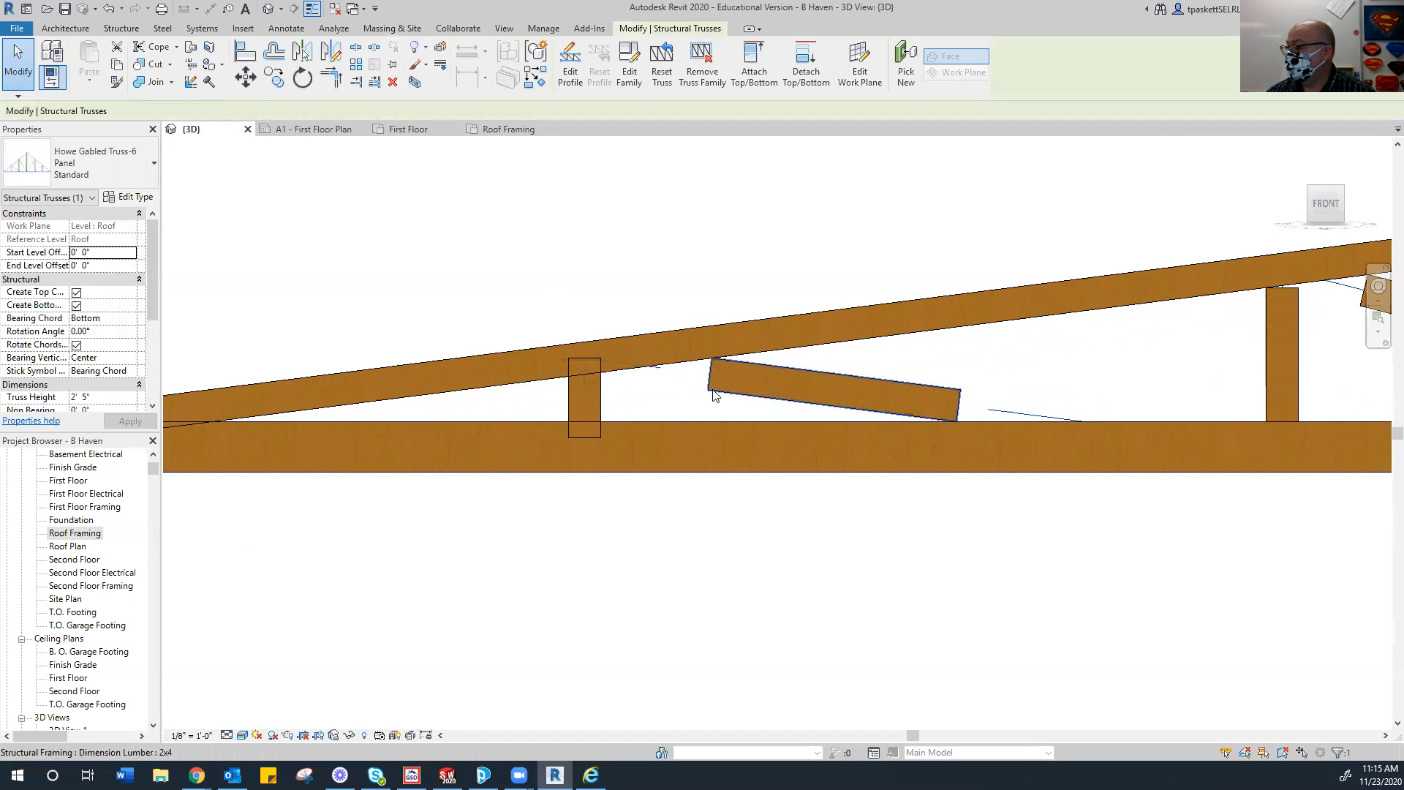
pyautogui.click(715, 396)
pyautogui.moveTo(647, 373); pyautogui.dragTo(592, 360)
pyautogui.moveTo(971, 415); pyautogui.dragTo(1105, 419)
pyautogui.moveTo(1156, 432); pyautogui.dragTo(1222, 439)
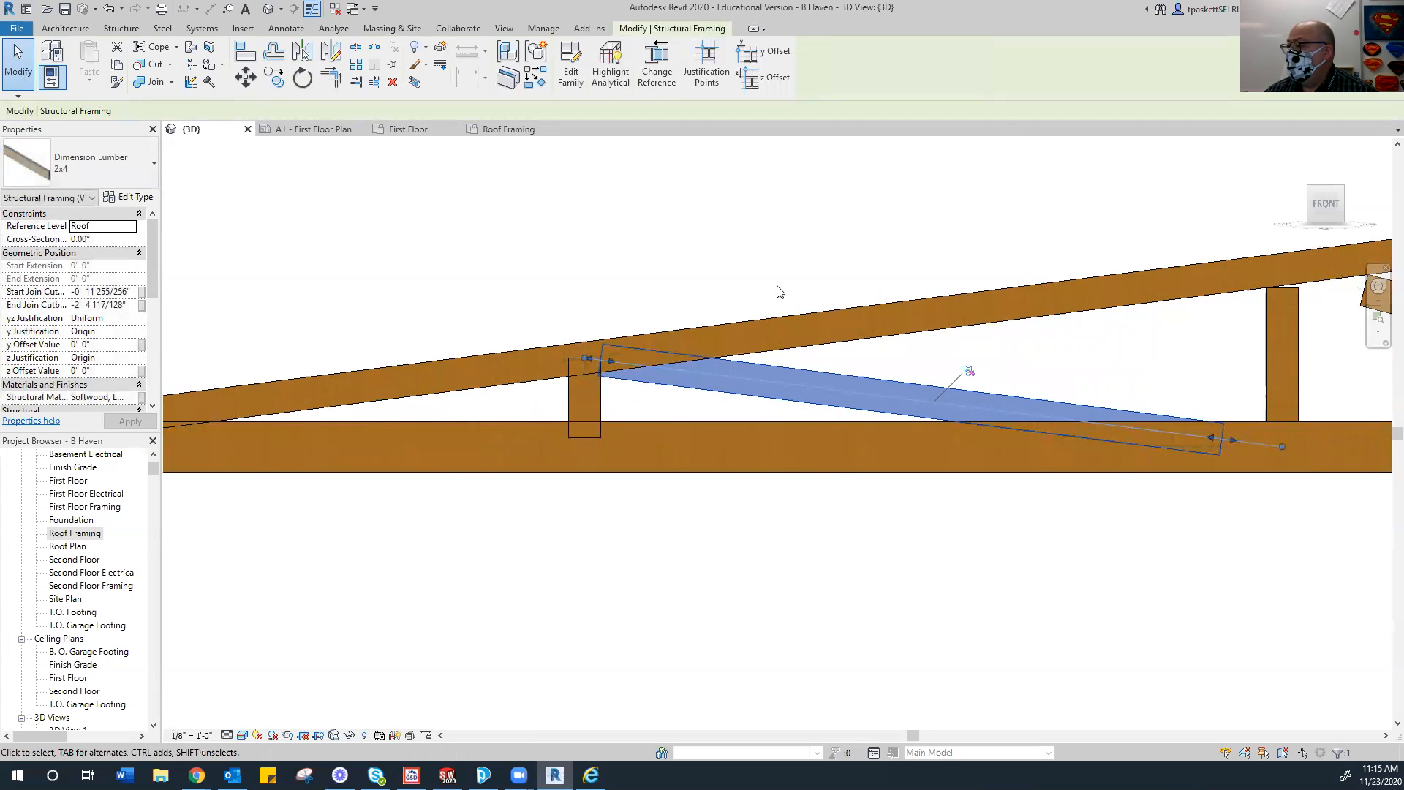
pyautogui.click(357, 333)
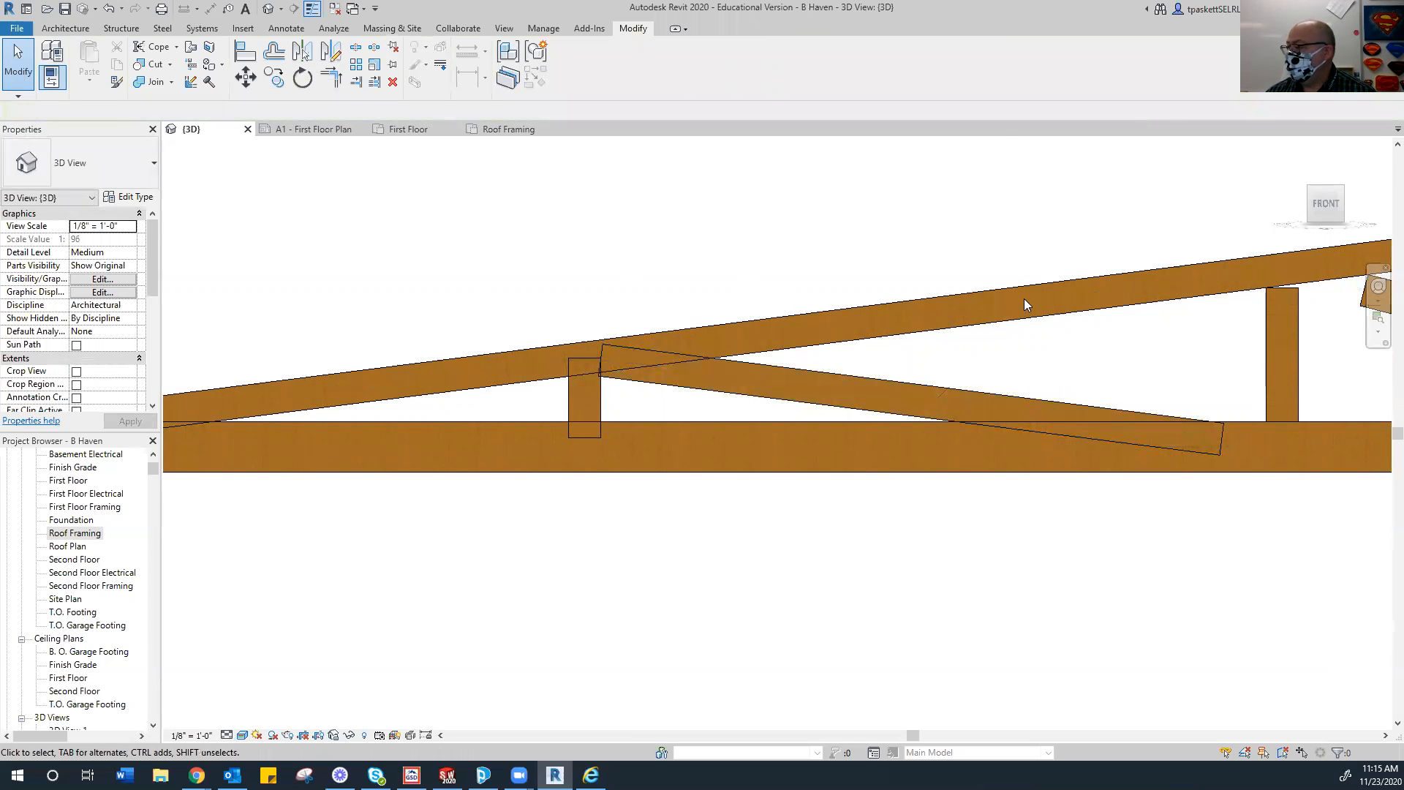
# Cope the left top chord's lower end against the bottom chord.
pyautogui.moveTo(1327, 207); pyautogui.dragTo(1334, 313)
pyautogui.click(1326, 177)
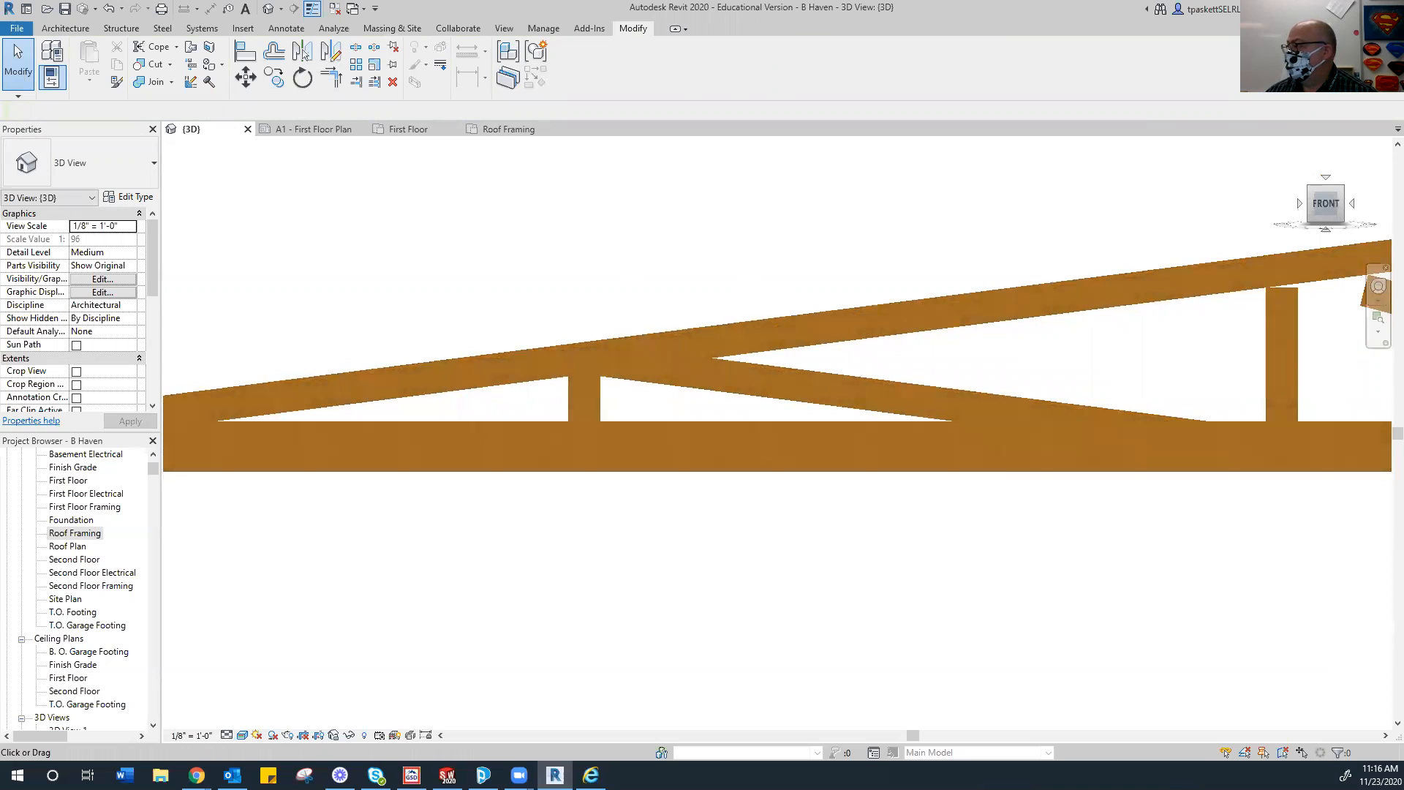
pyautogui.click(1326, 205)
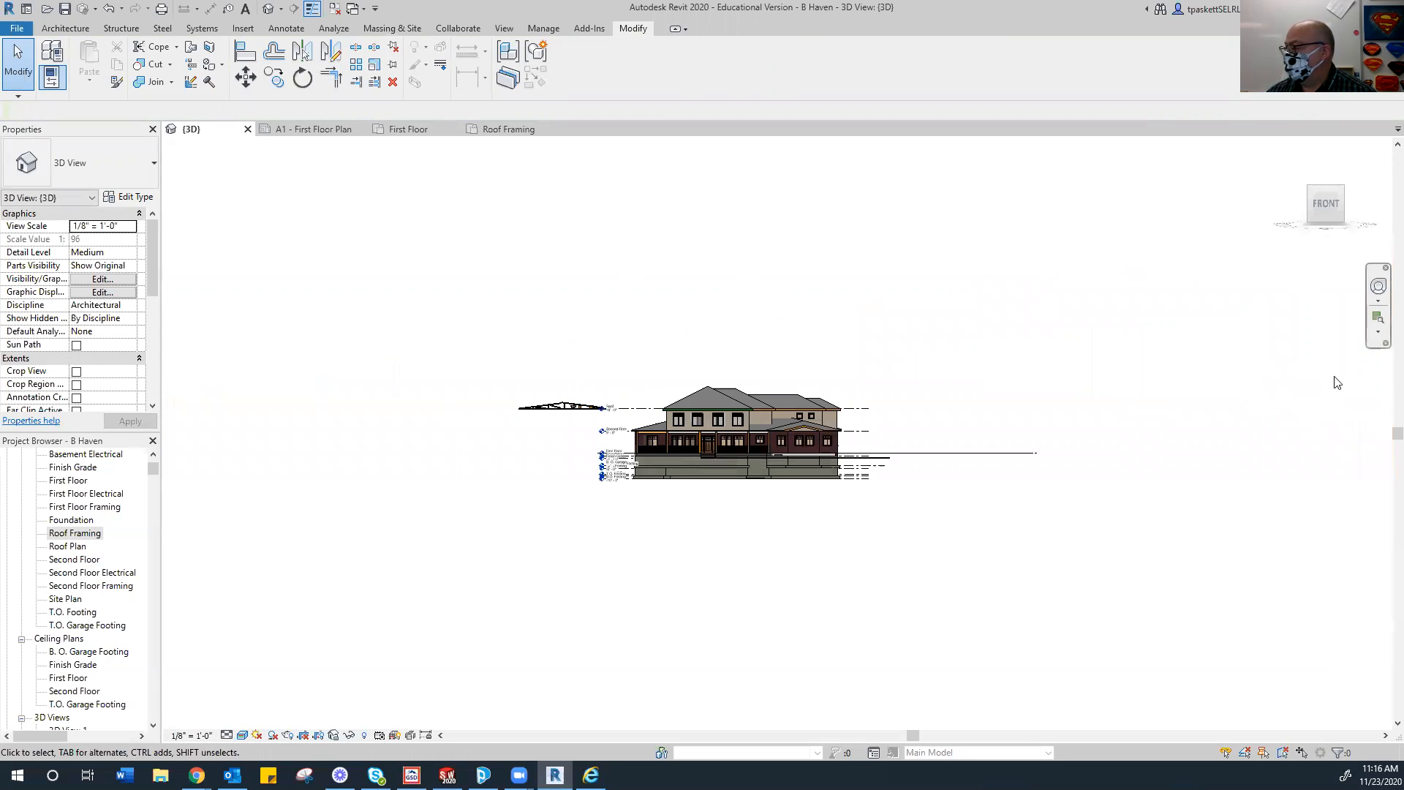
pyautogui.scroll(4, 596, 416)
pyautogui.scroll(6, 596, 415)
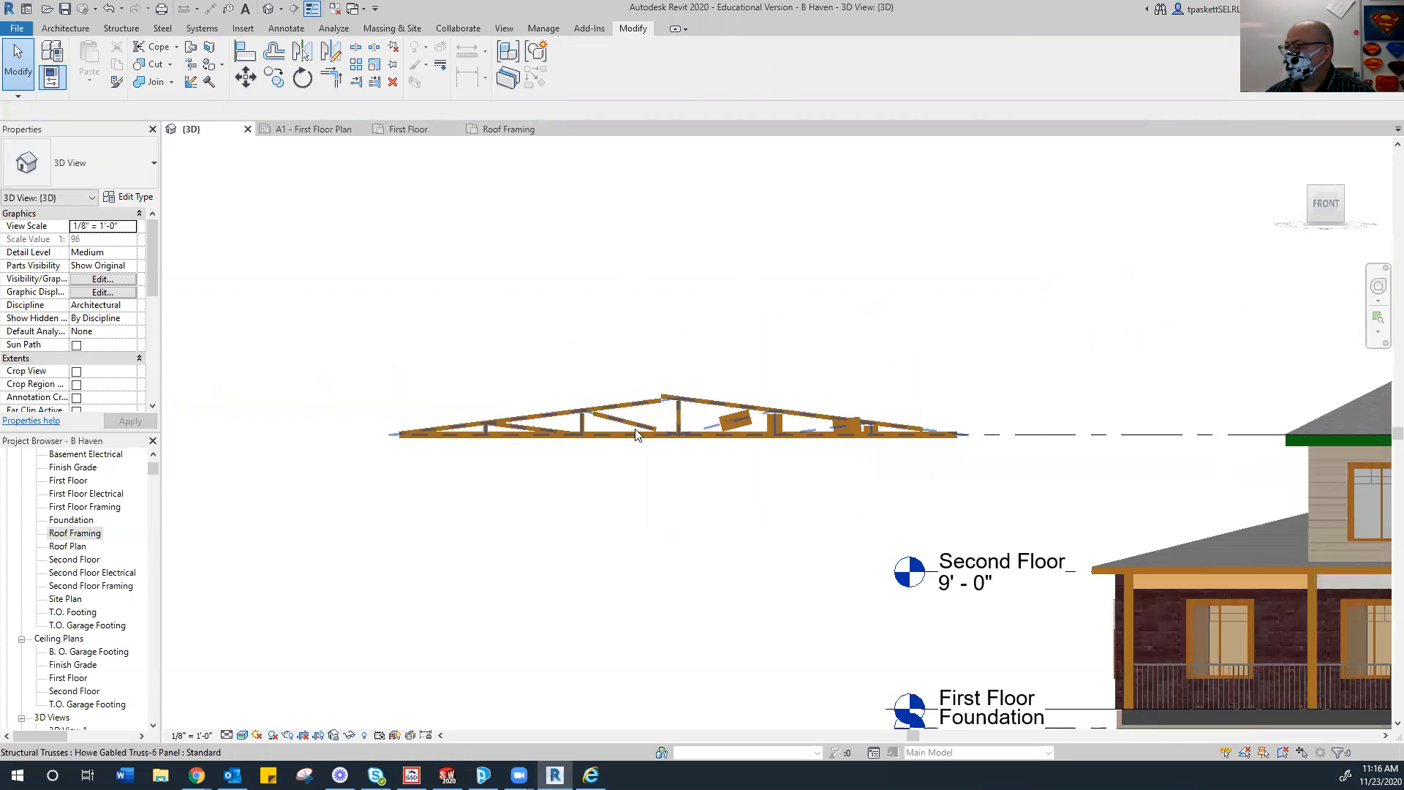
pyautogui.moveTo(683, 407); pyautogui.dragTo(848, 400, button='middle')
pyautogui.moveTo(493, 375); pyautogui.dragTo(556, 376, button='middle')
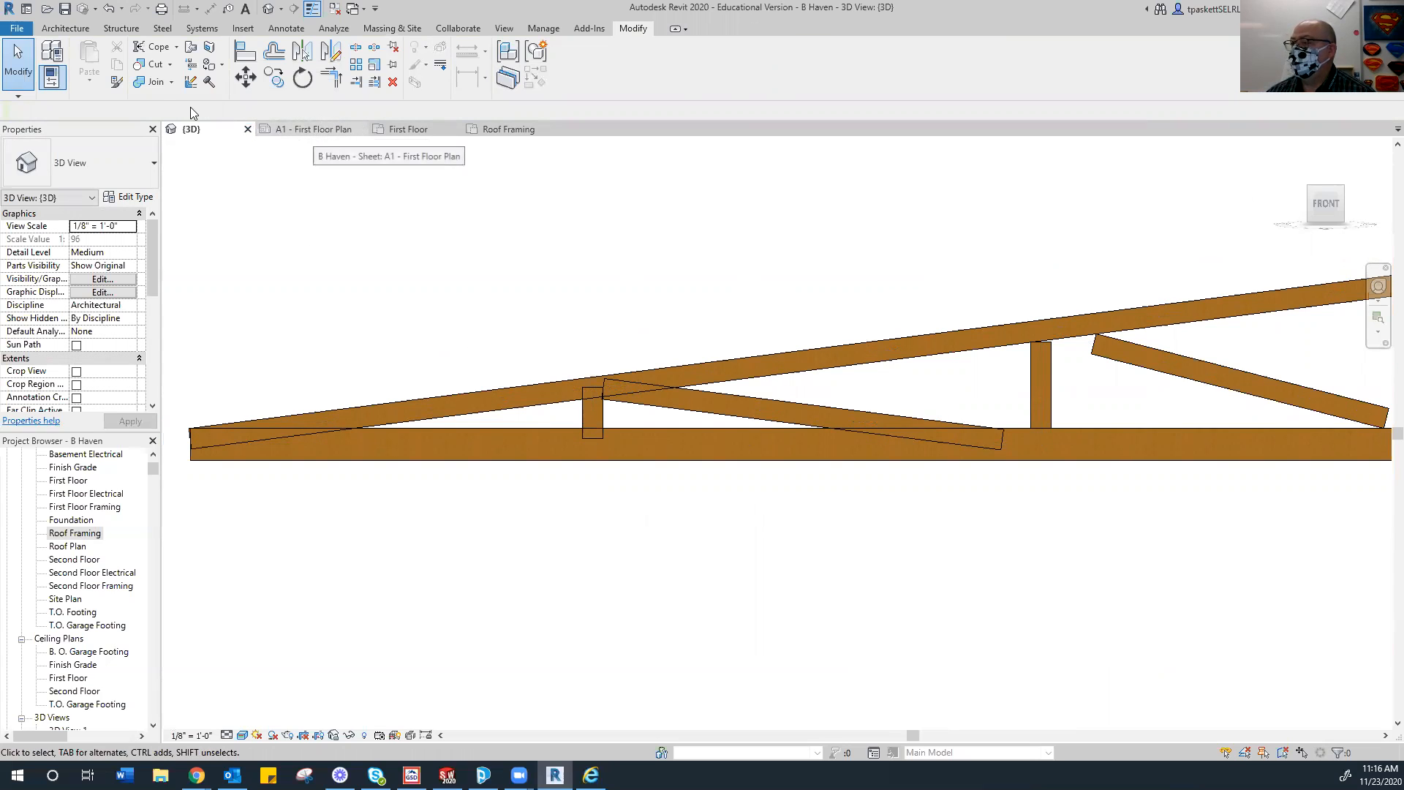
pyautogui.click(153, 49)
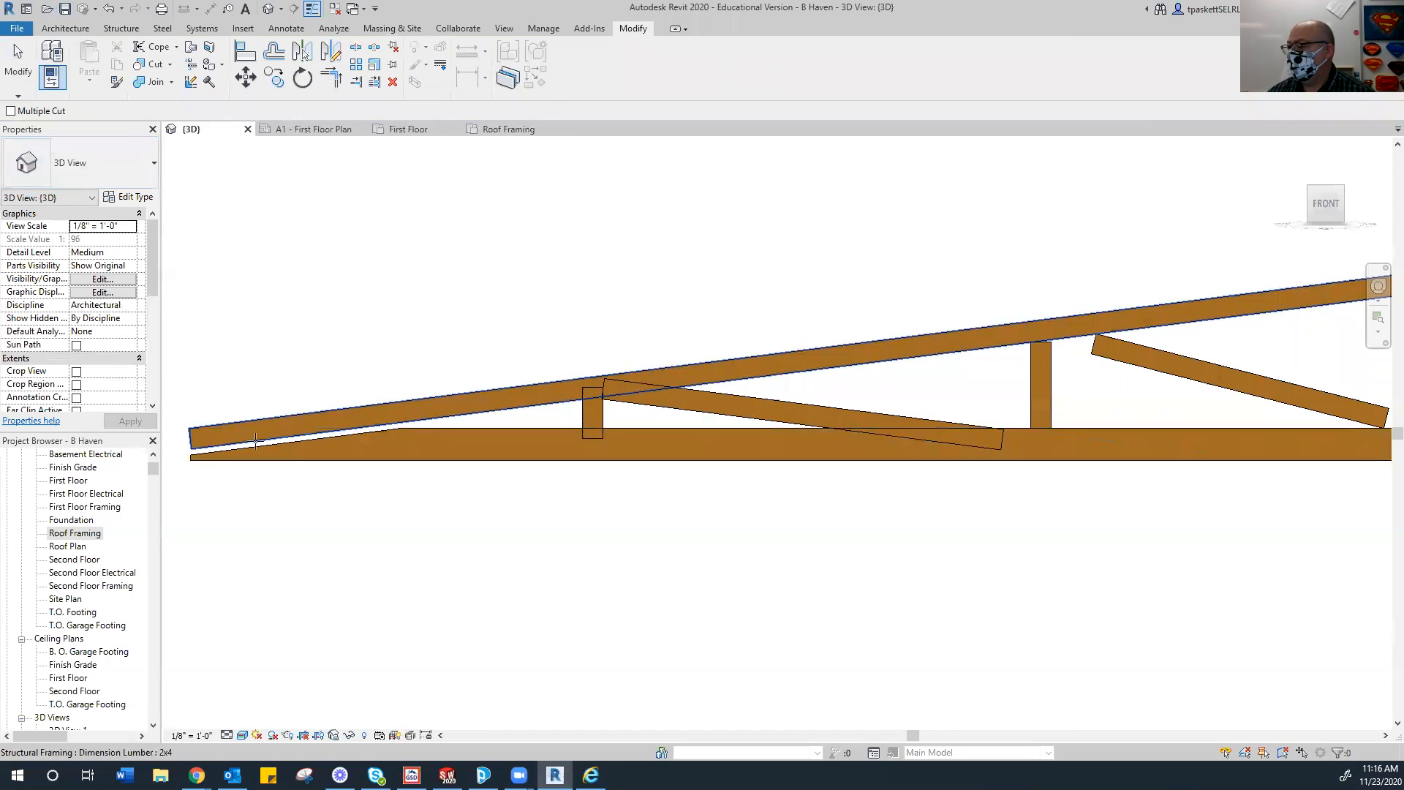
pyautogui.press('ctrl')
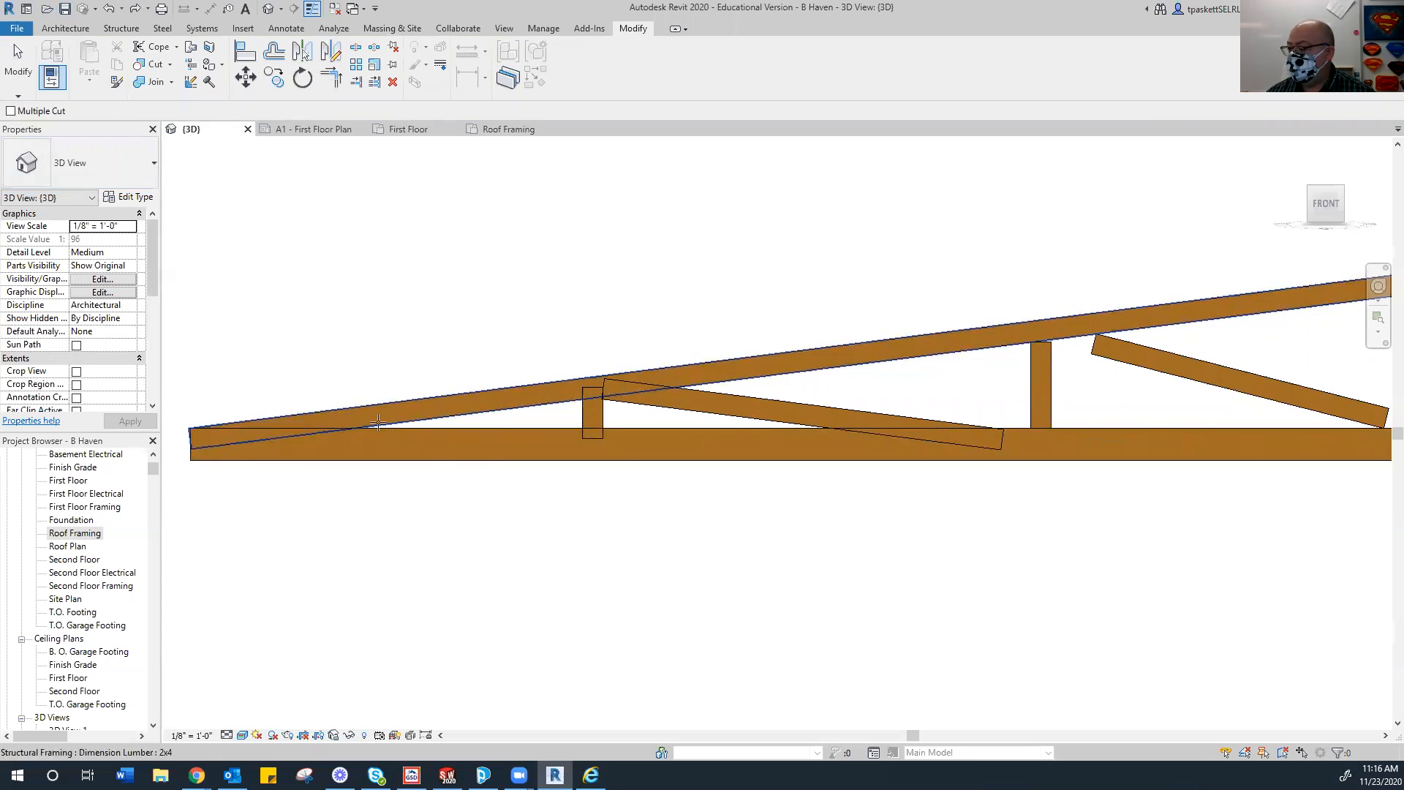
pyautogui.click(403, 416)
pyautogui.click(415, 438)
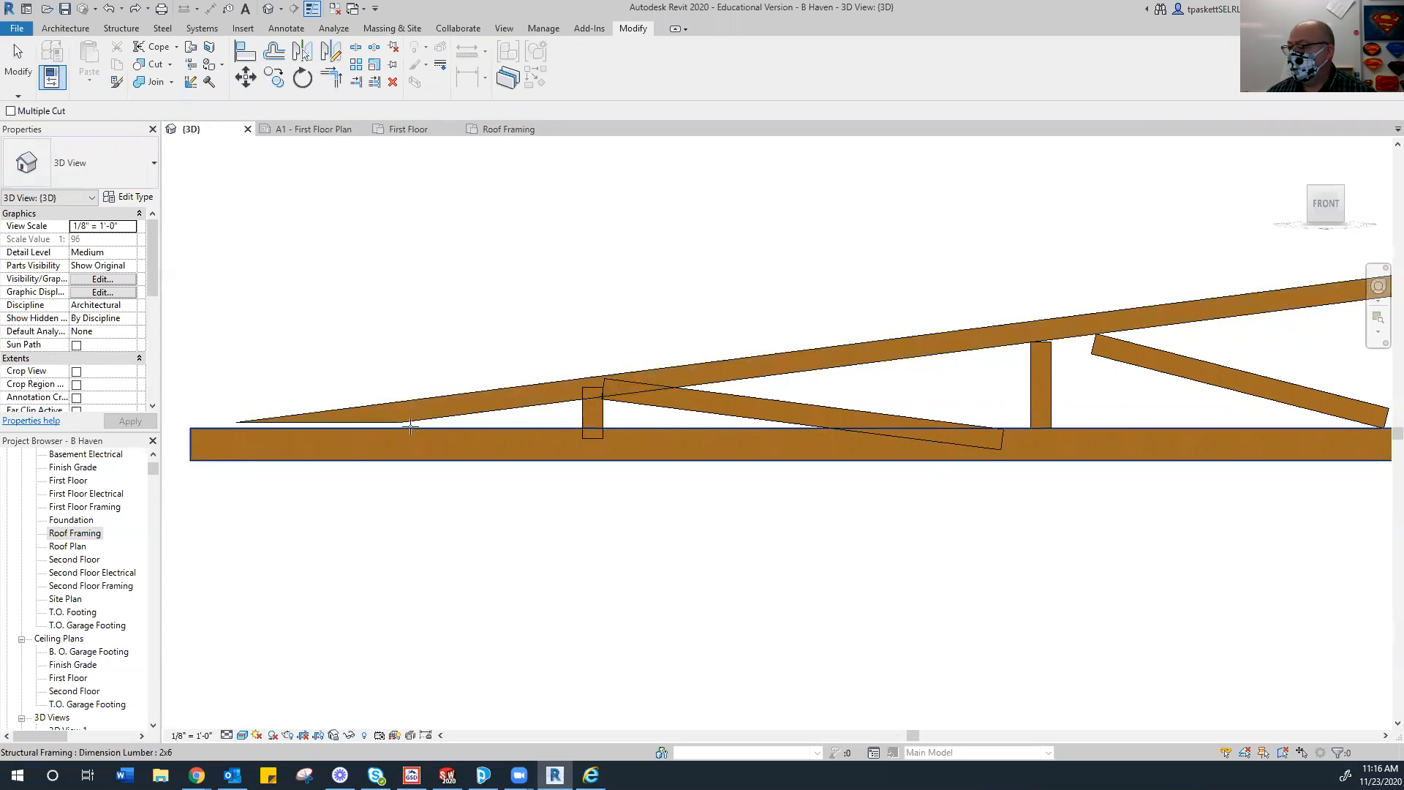
pyautogui.scroll(3, 570, 409)
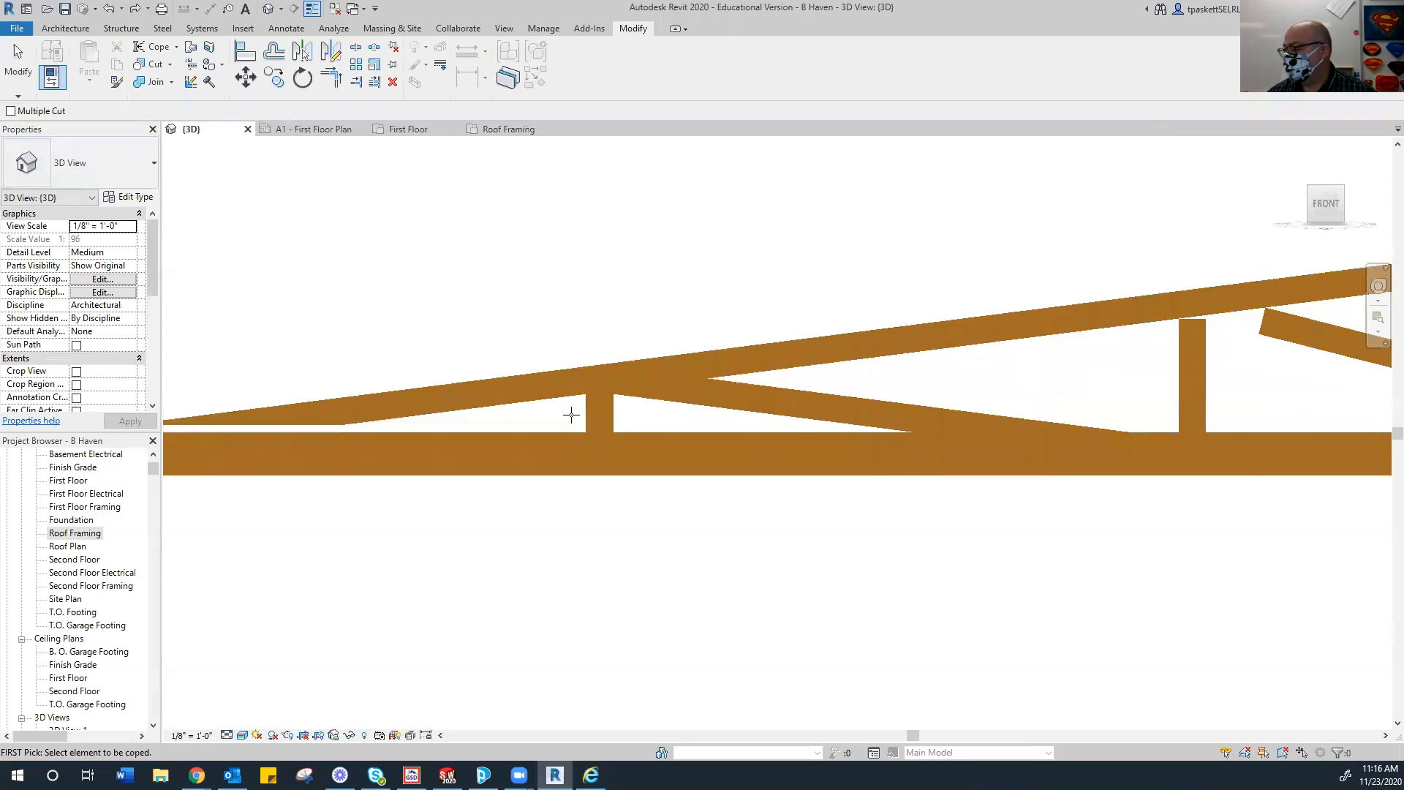
pyautogui.click(568, 395)
pyautogui.click(601, 404)
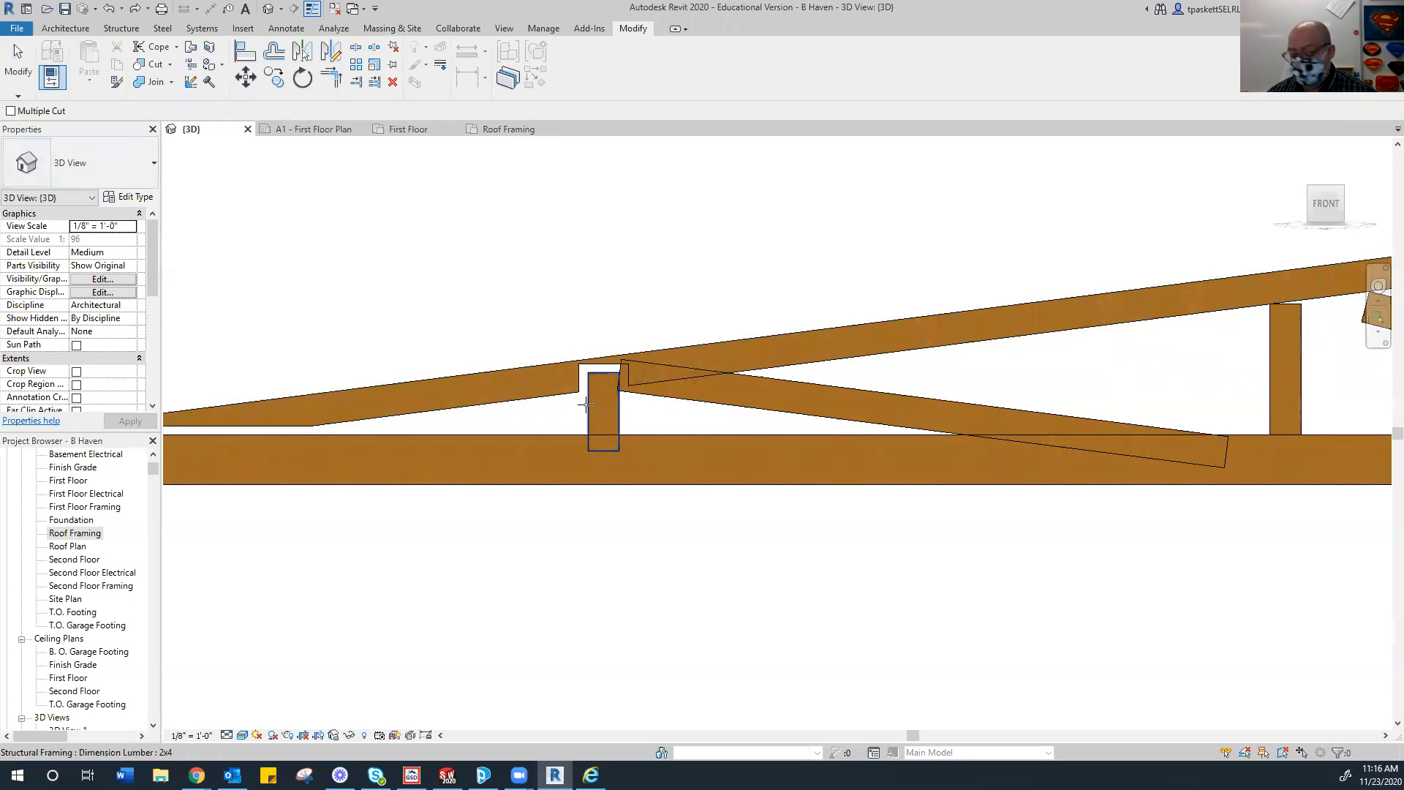
pyautogui.hotkey('ctrl', 'z')
# Cope the short vertical web's upper end against the left top chord and its lower end against the bottom chord.
pyautogui.click(594, 414)
pyautogui.click(573, 393)
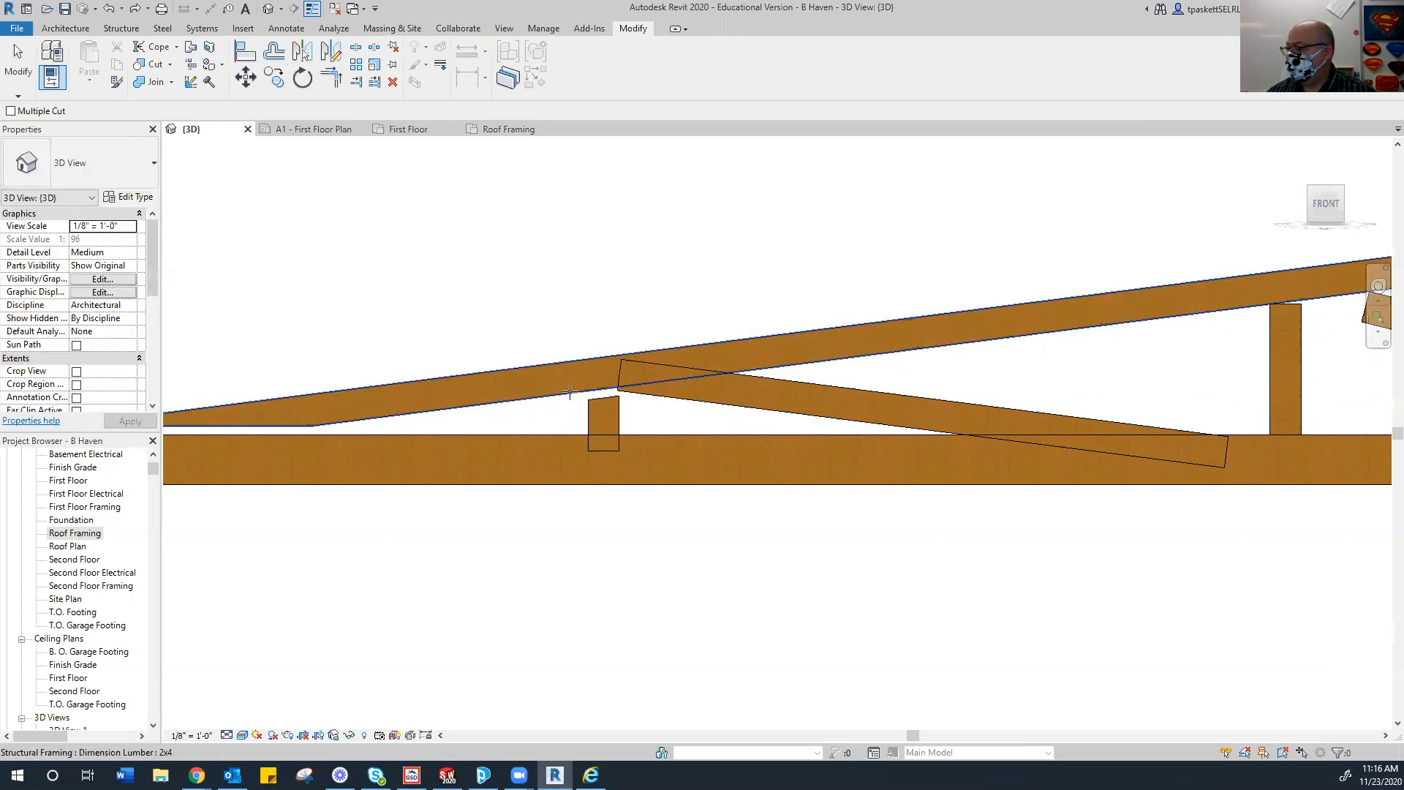
pyautogui.click(583, 440)
pyautogui.click(588, 425)
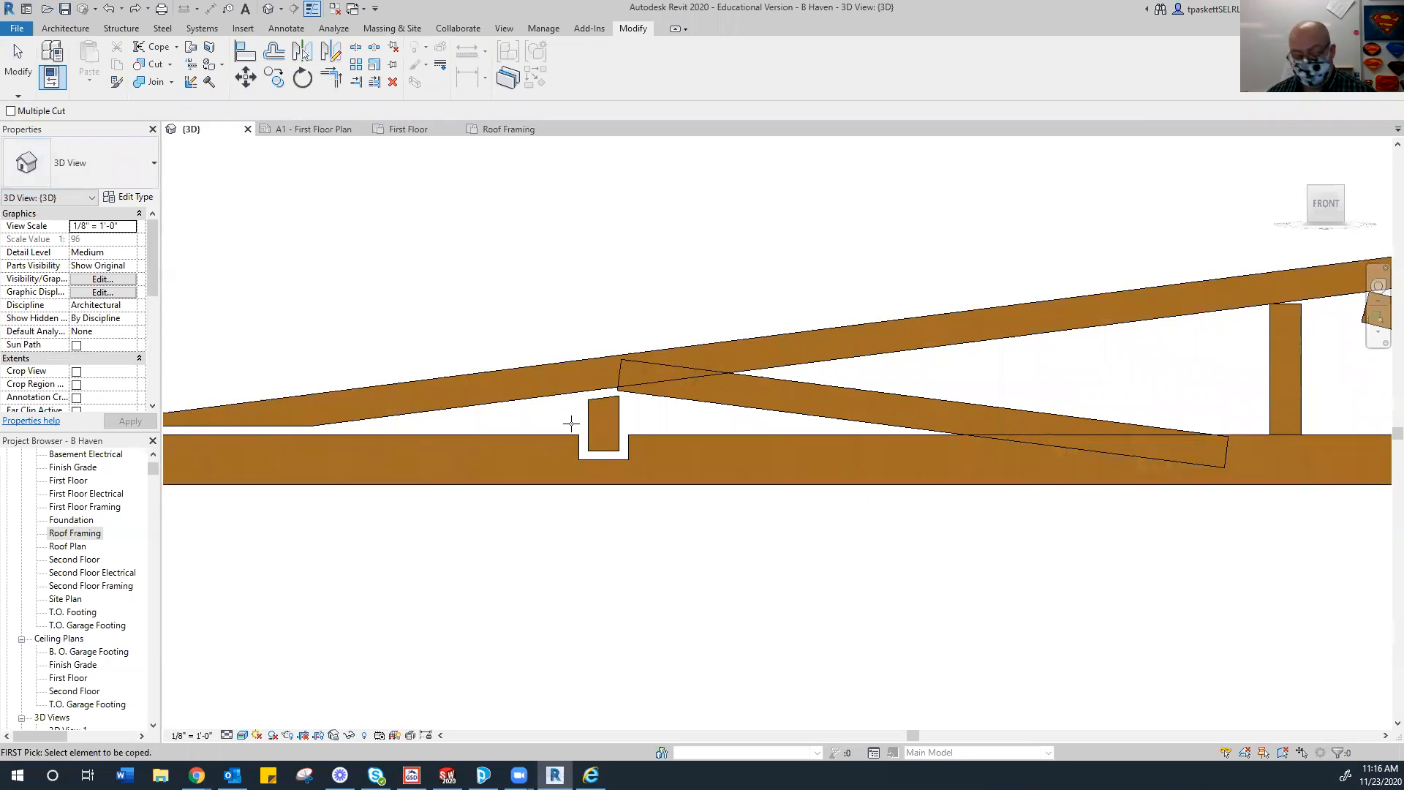
pyautogui.click(581, 420)
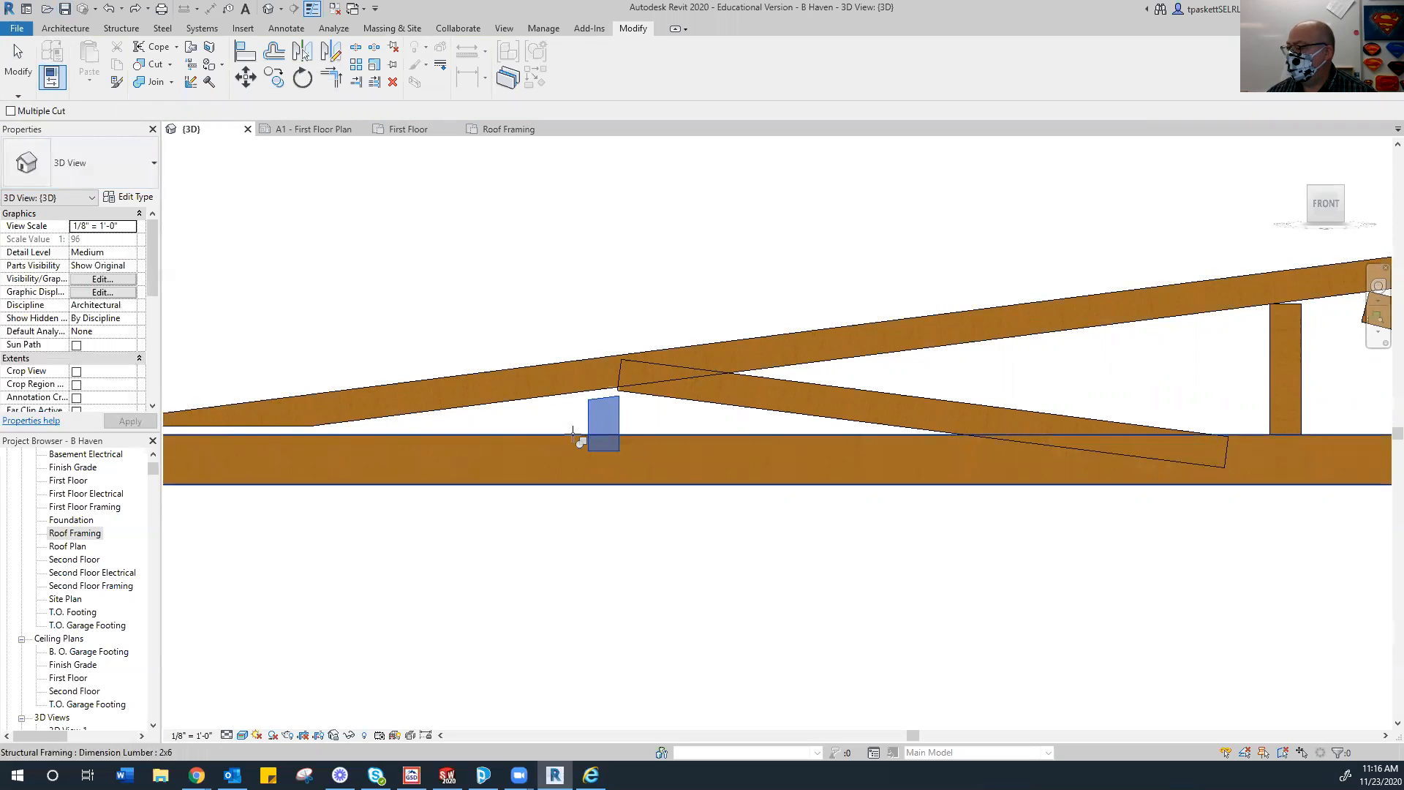
pyautogui.click(581, 441)
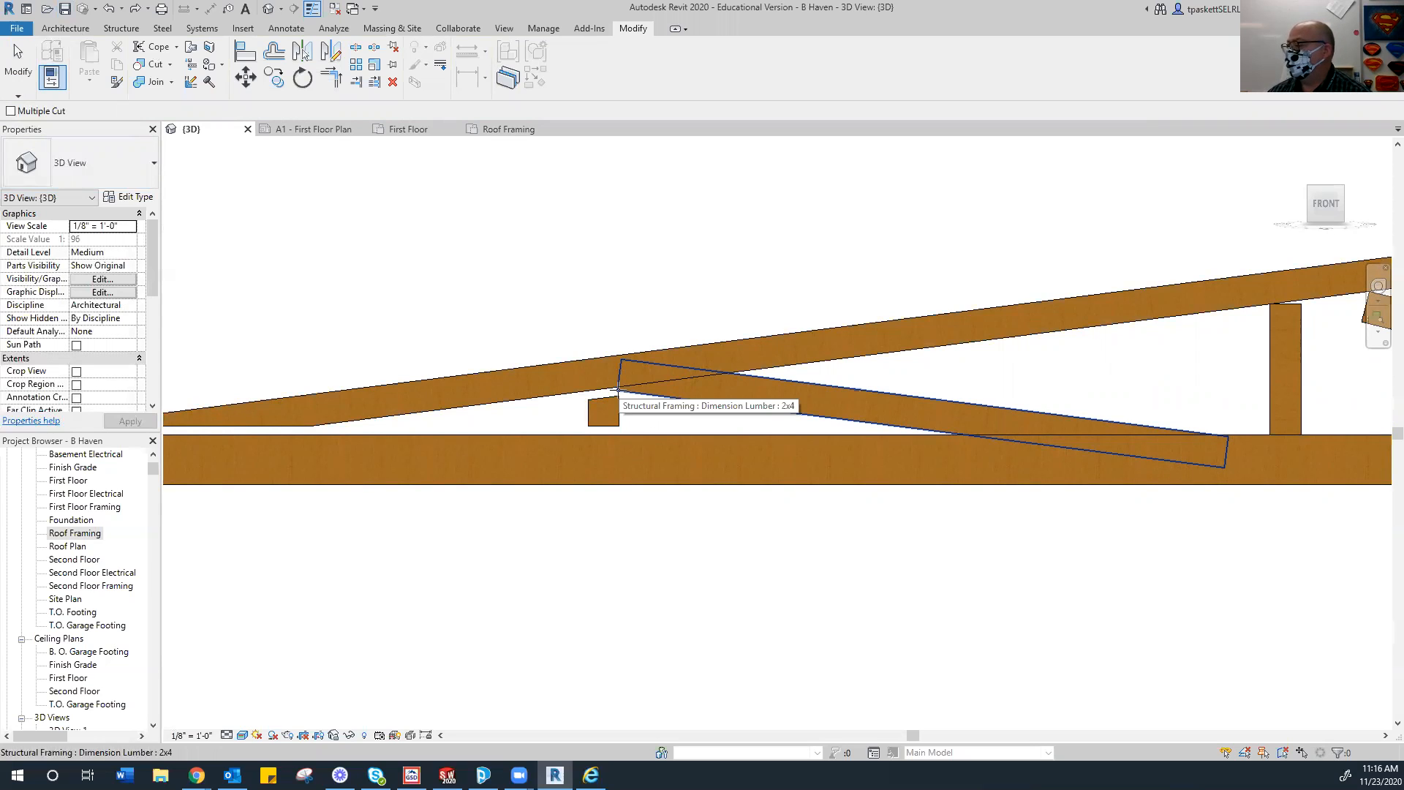
# Cope the leftmost diagonal web's upper end against the left top chord, and leave the Cope command.
pyautogui.click(762, 359)
pyautogui.click(774, 380)
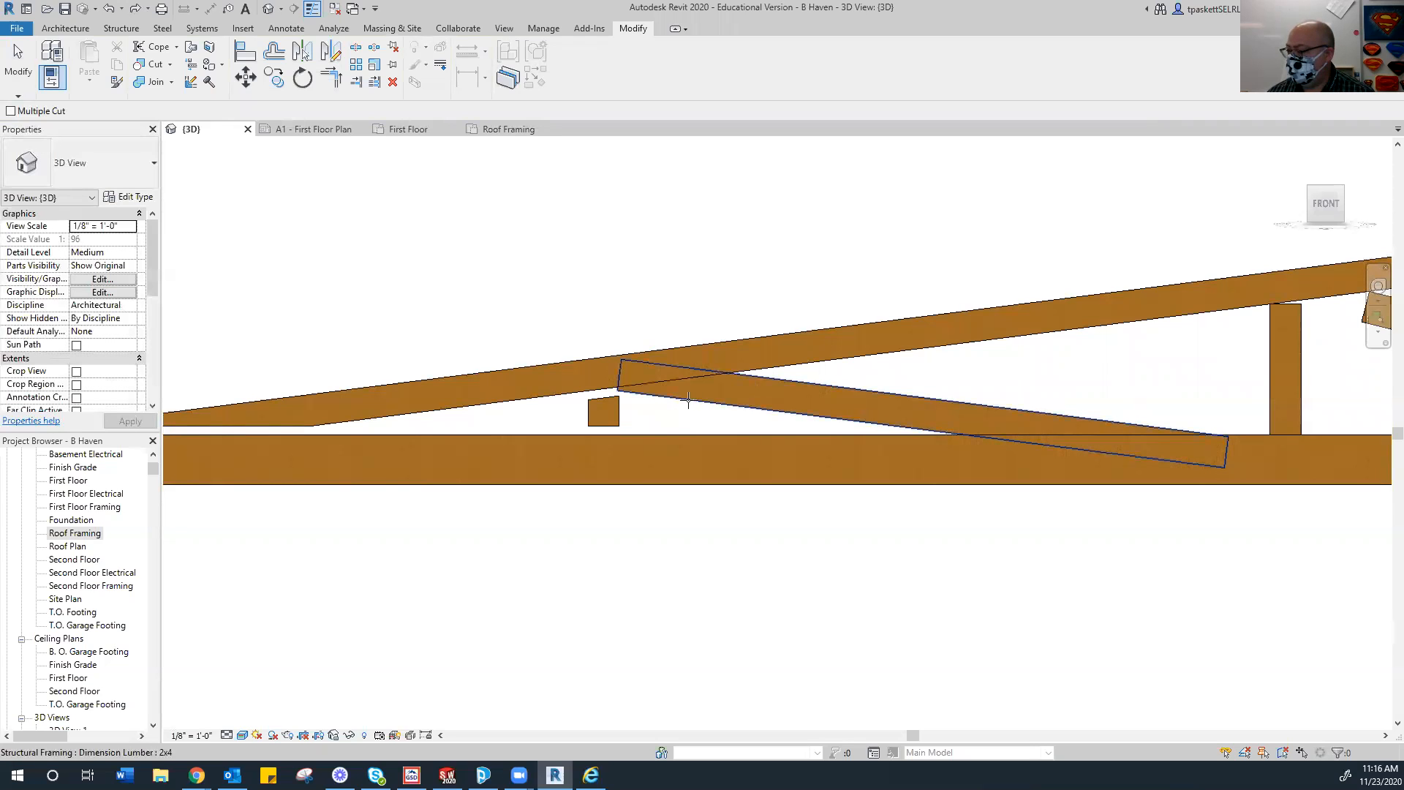
pyautogui.click(774, 381)
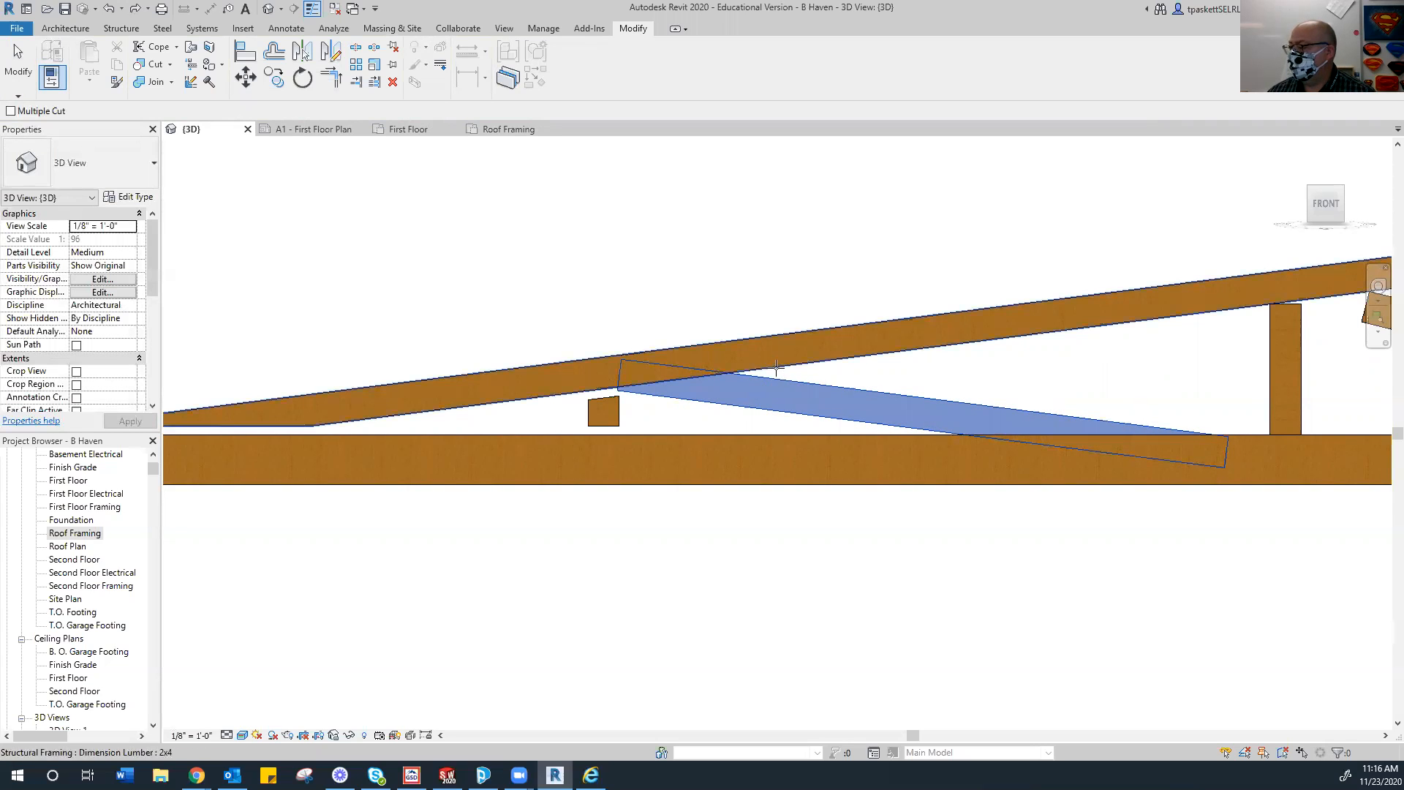
pyautogui.click(776, 366)
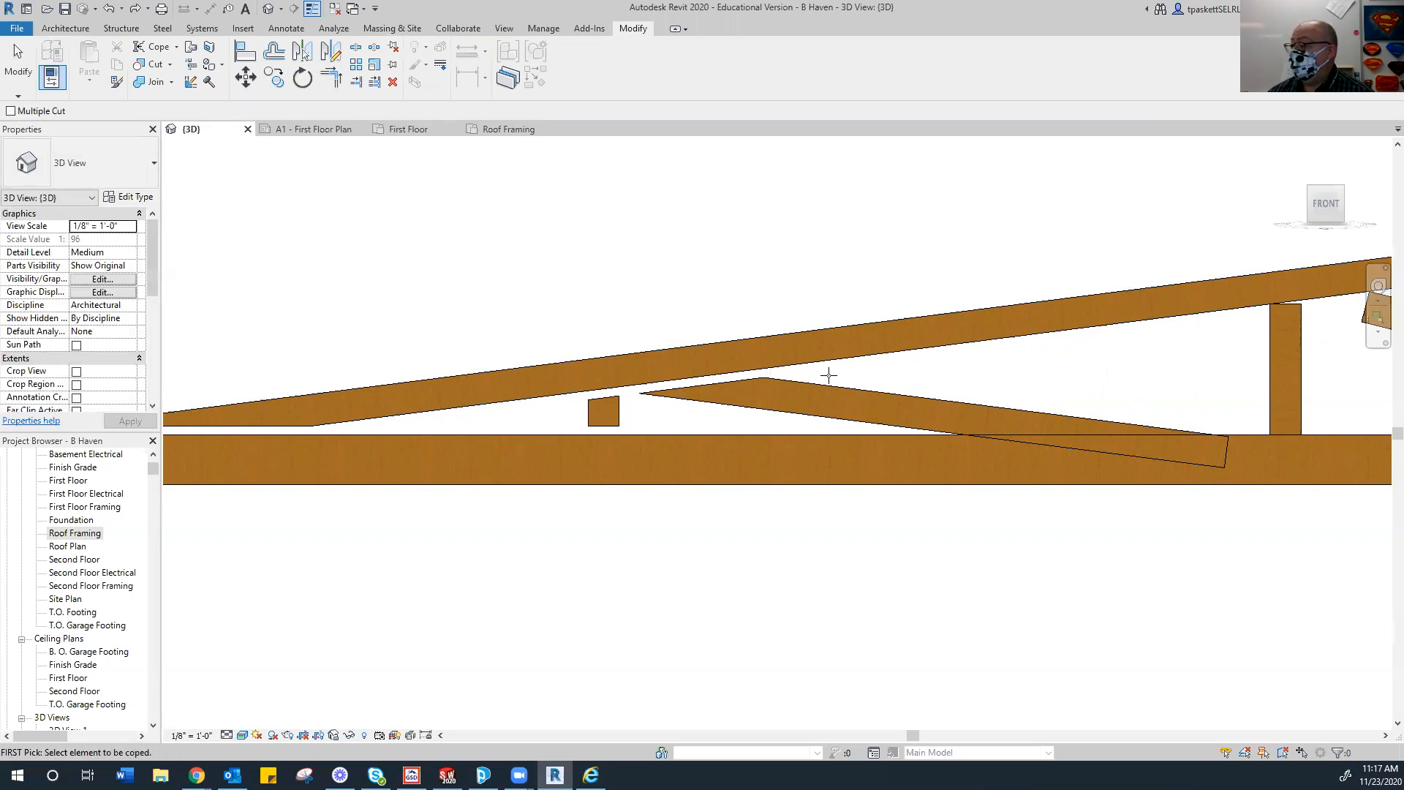
pyautogui.scroll(-5, 829, 375)
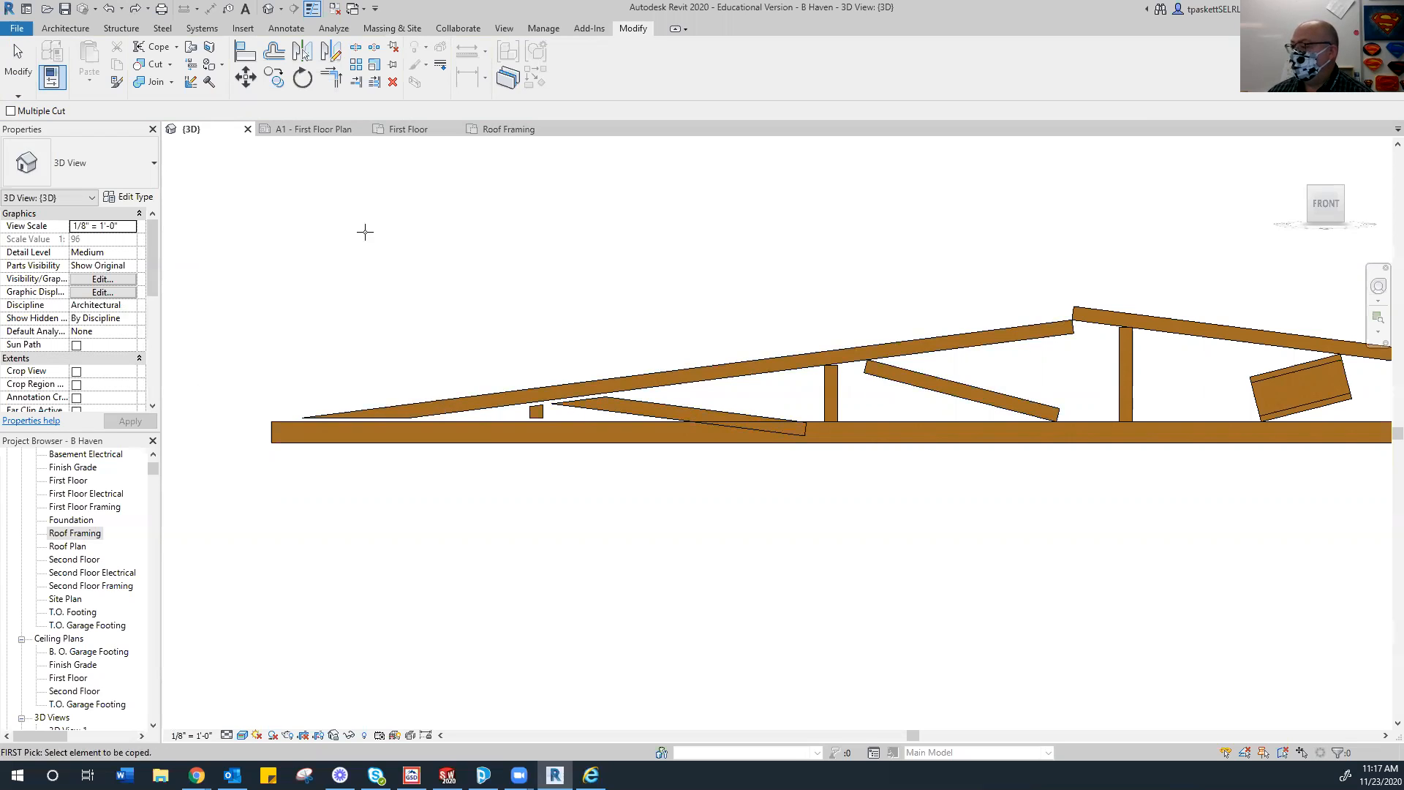
pyautogui.click(17, 59)
pyautogui.moveTo(280, 226); pyautogui.dragTo(1058, 581)
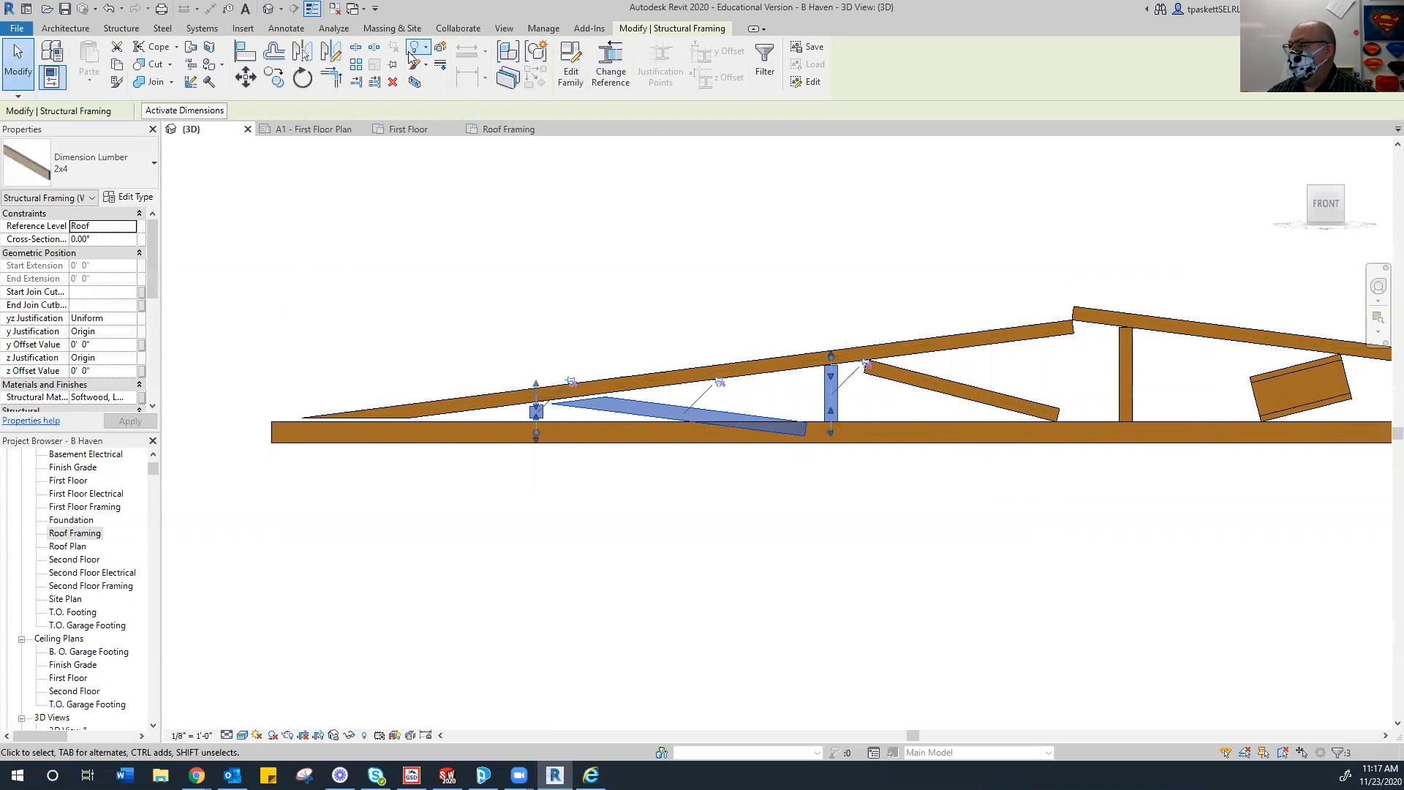
pyautogui.click(567, 297)
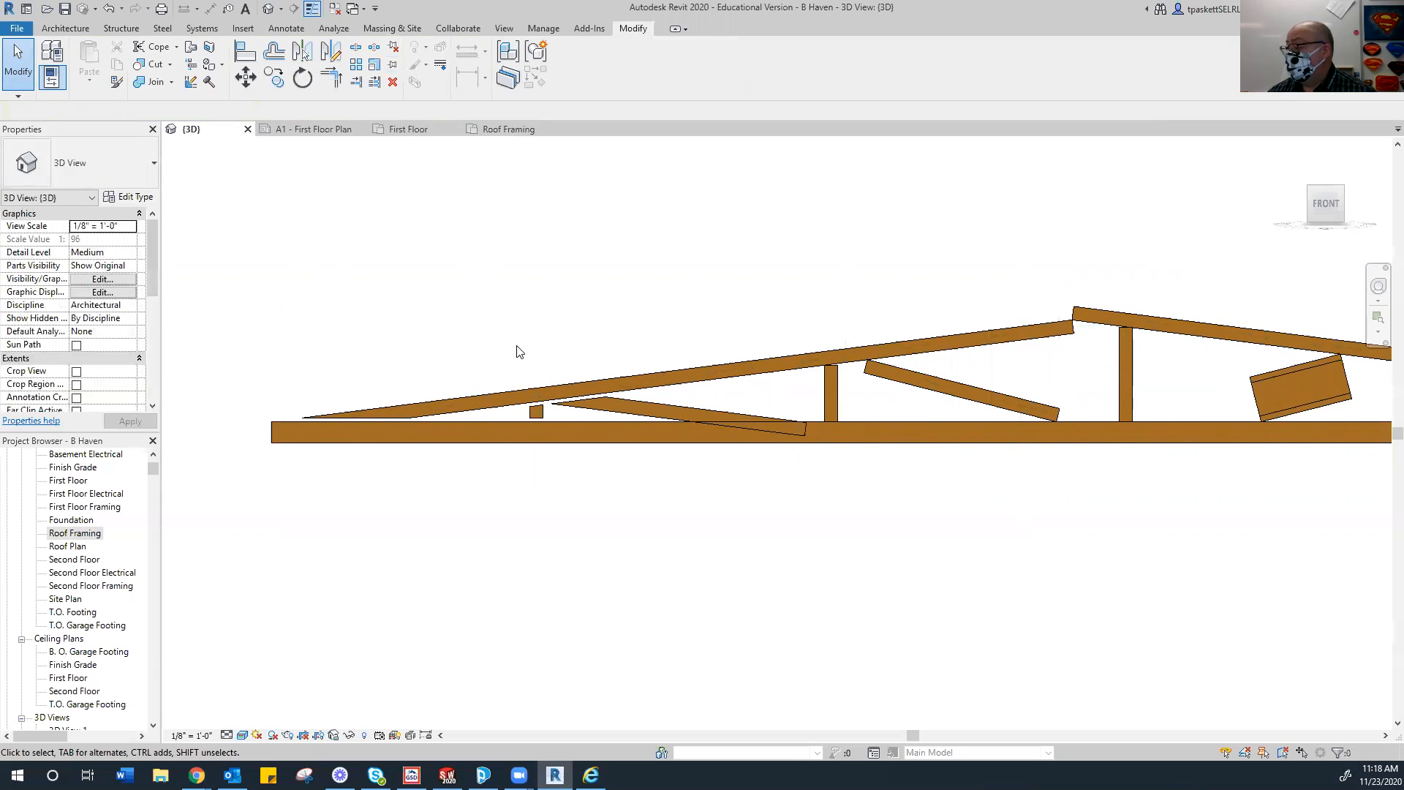
# Delete the framing members in the truss's left half, including the left top chord.
pyautogui.scroll(-3, 516, 352)
pyautogui.moveTo(721, 296); pyautogui.dragTo(1223, 454)
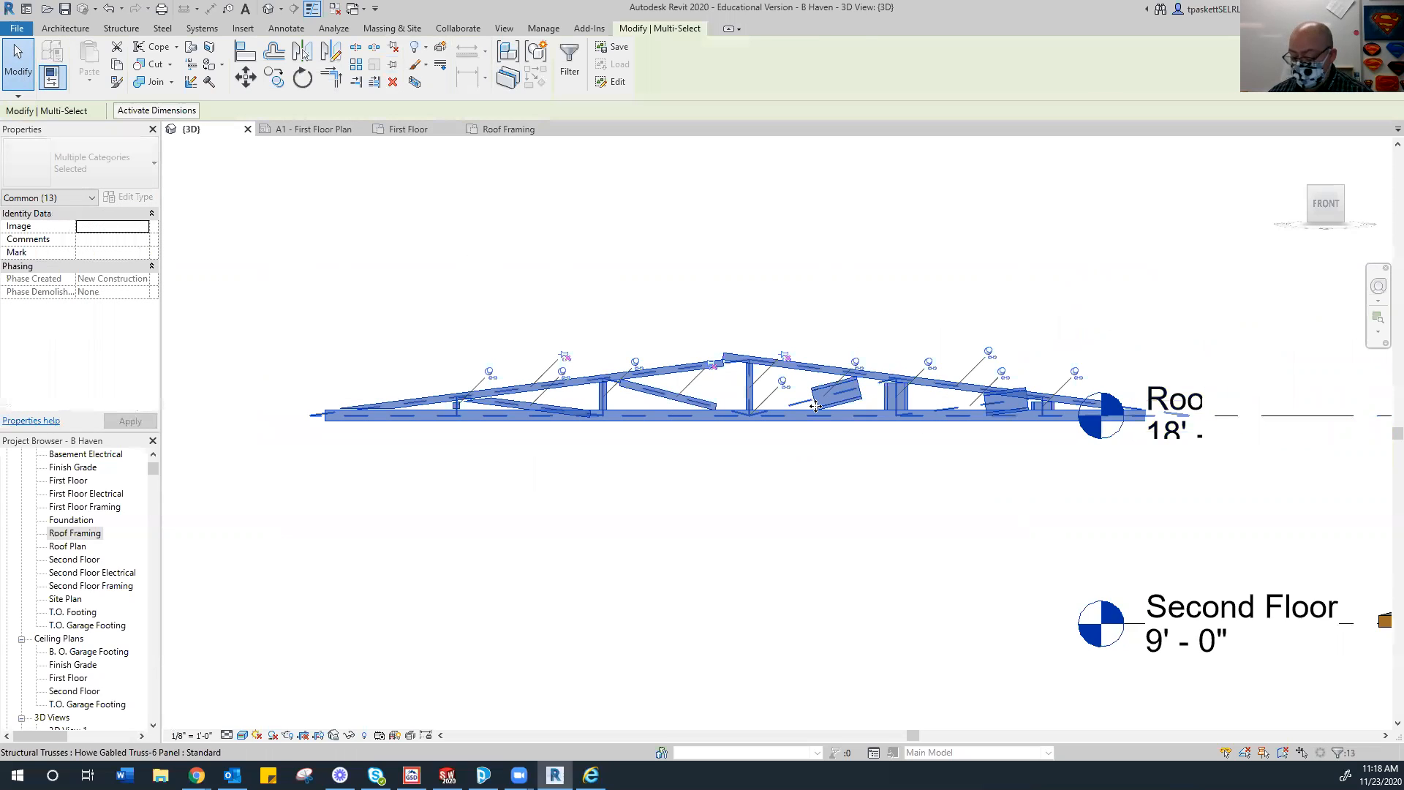
pyautogui.click(485, 414)
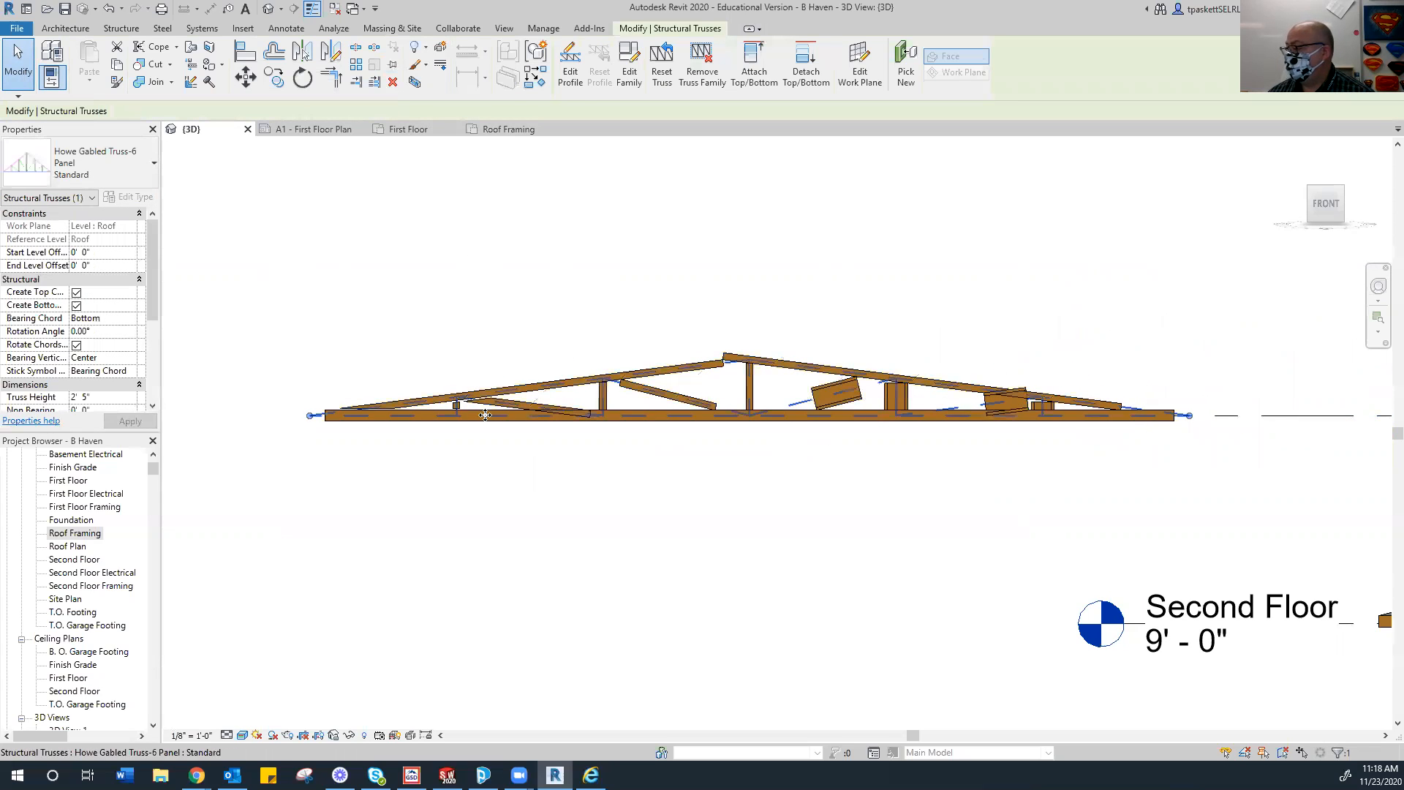
pyautogui.moveTo(269, 270); pyautogui.dragTo(761, 496)
pyautogui.press('Delete')
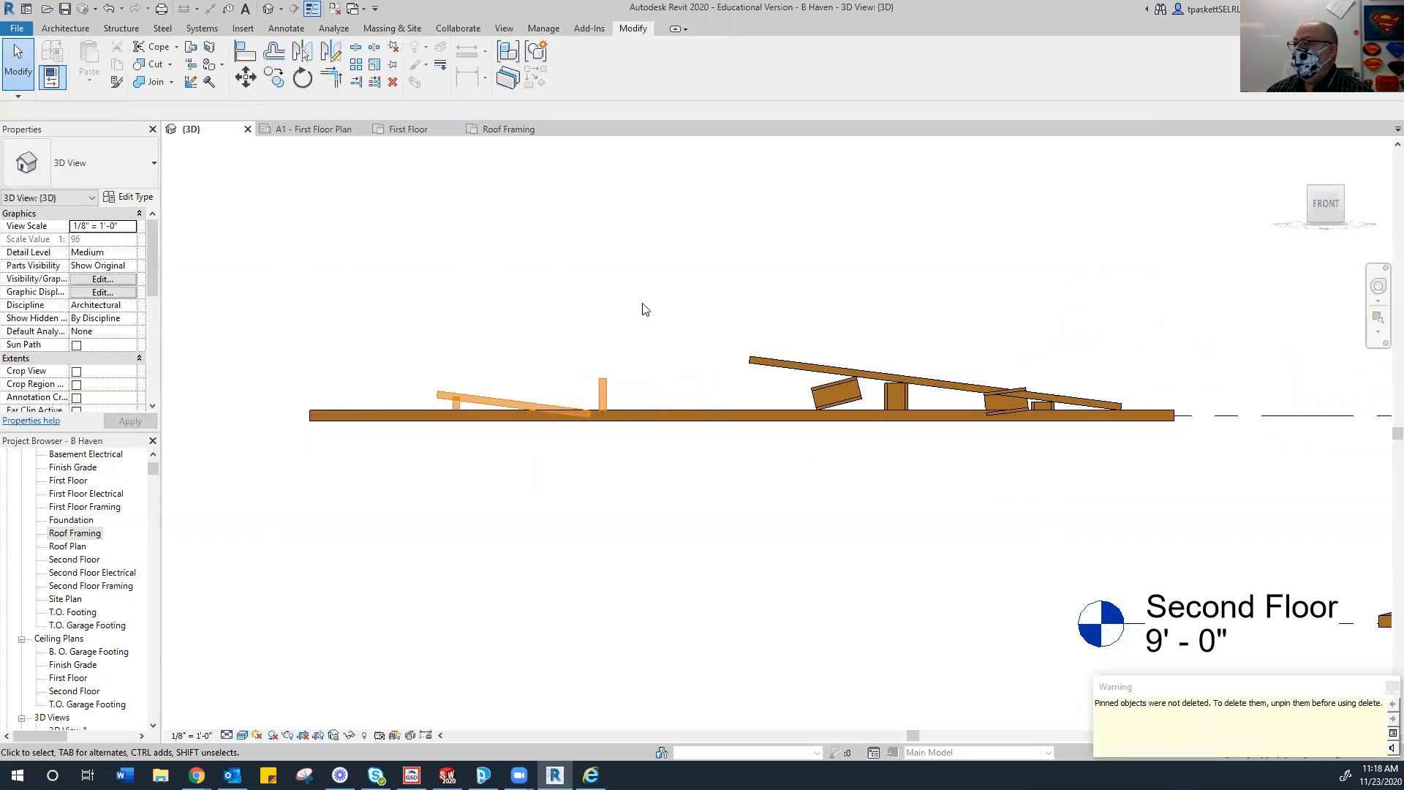
# Delete the remaining truss below the house in the Roof Framing plan.
pyautogui.moveTo(1323, 219); pyautogui.dragTo(1320, 240)
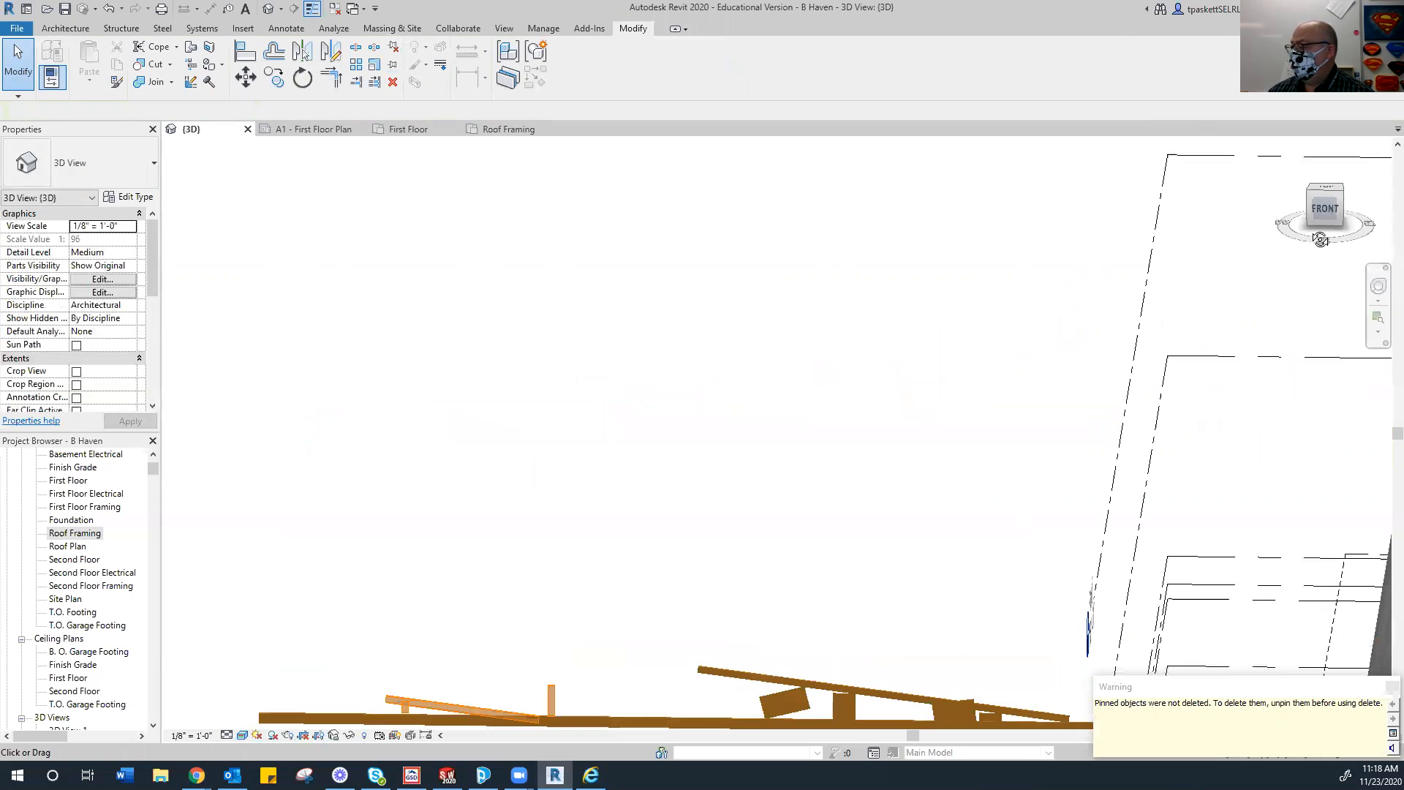
pyautogui.scroll(3, 1071, 383)
pyautogui.scroll(-6, 972, 394)
pyautogui.moveTo(959, 410); pyautogui.dragTo(960, 356, button='middle')
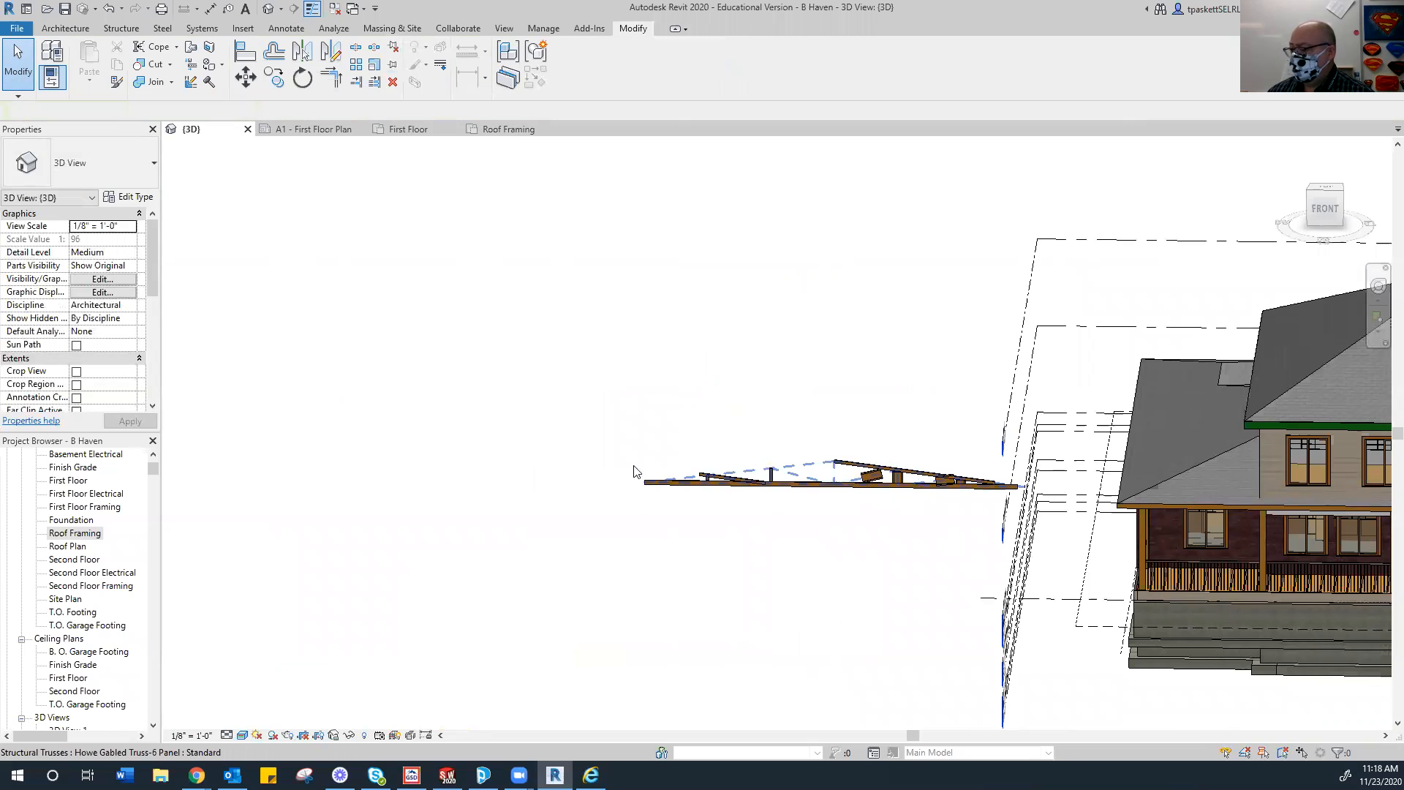
pyautogui.click(512, 129)
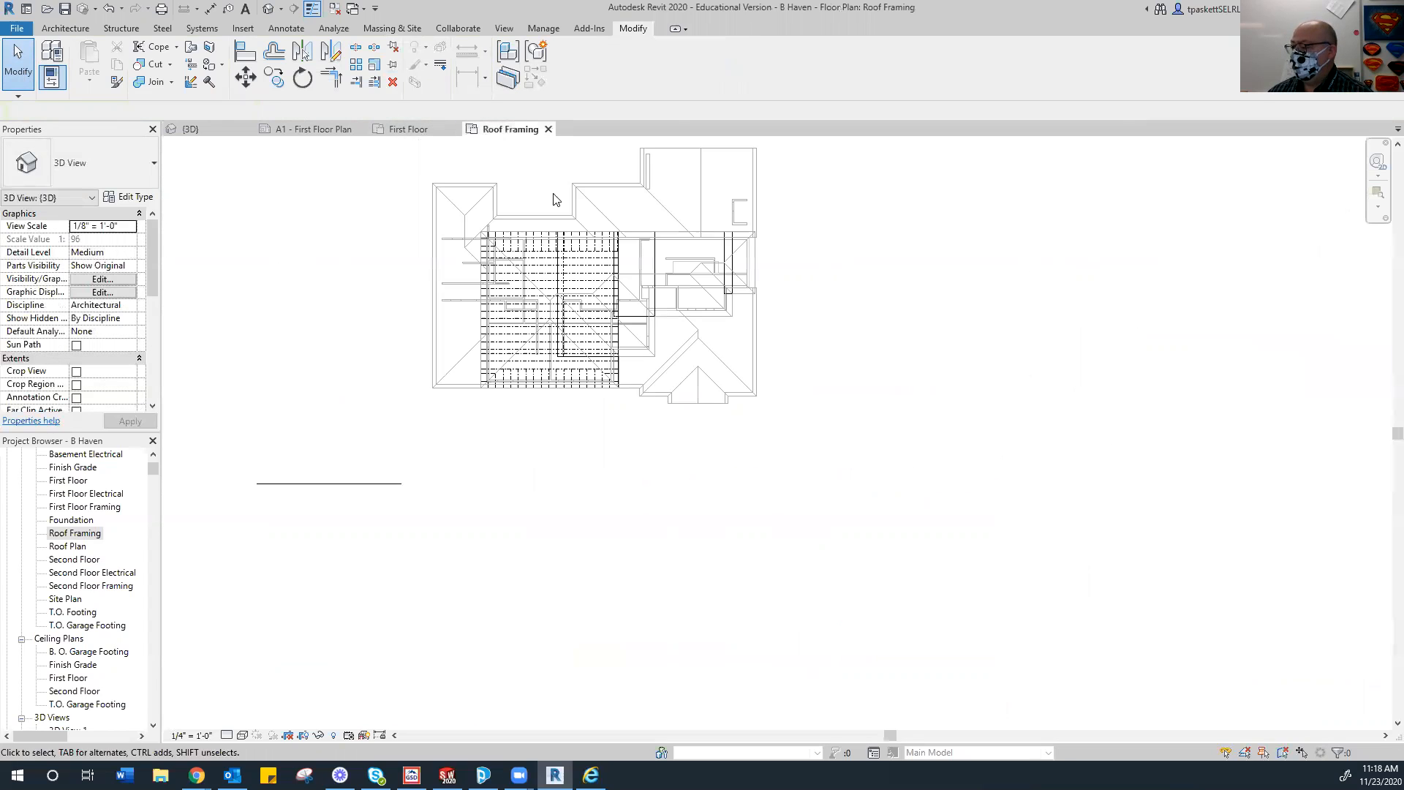
pyautogui.click(302, 483)
pyautogui.press('Delete')
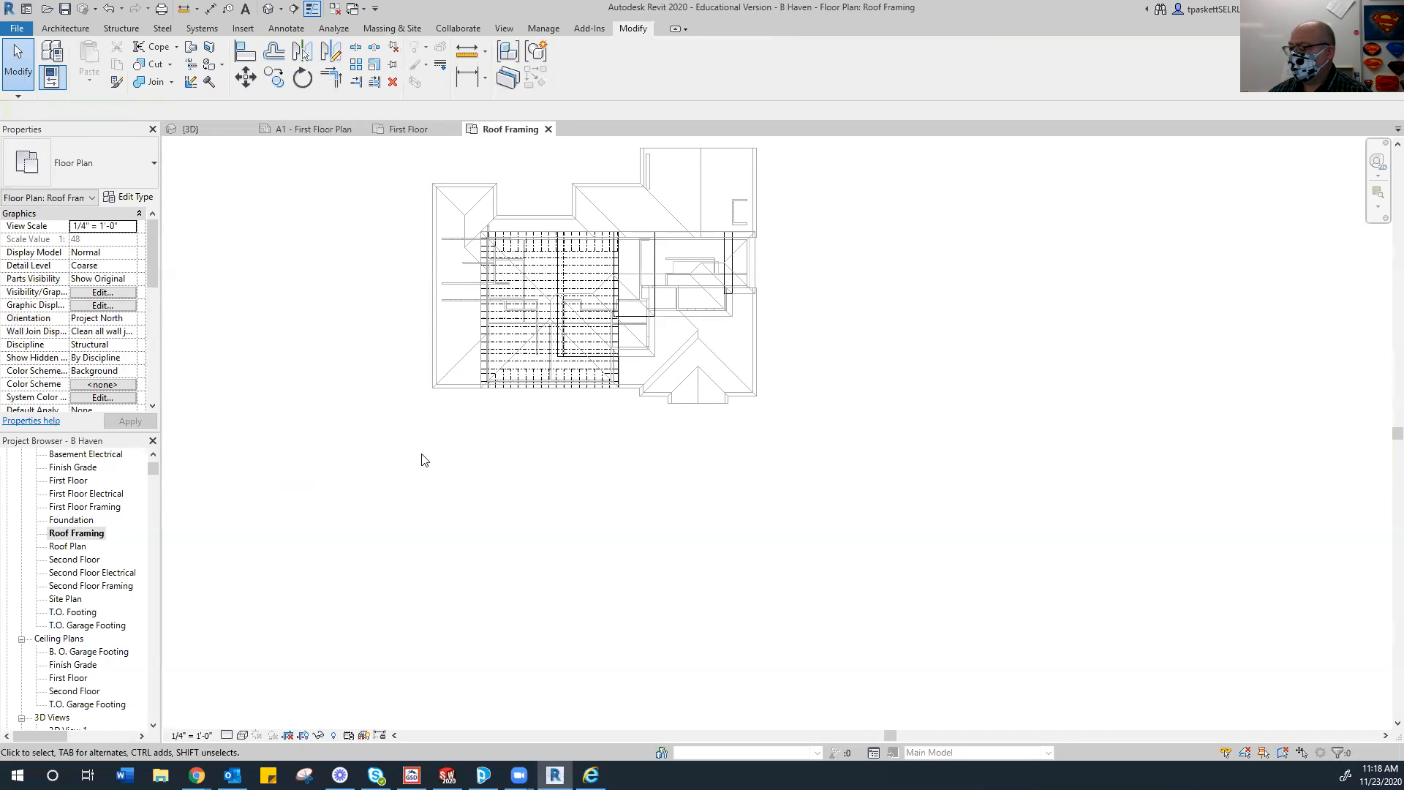
pyautogui.moveTo(508, 401); pyautogui.dragTo(541, 481, button='middle')
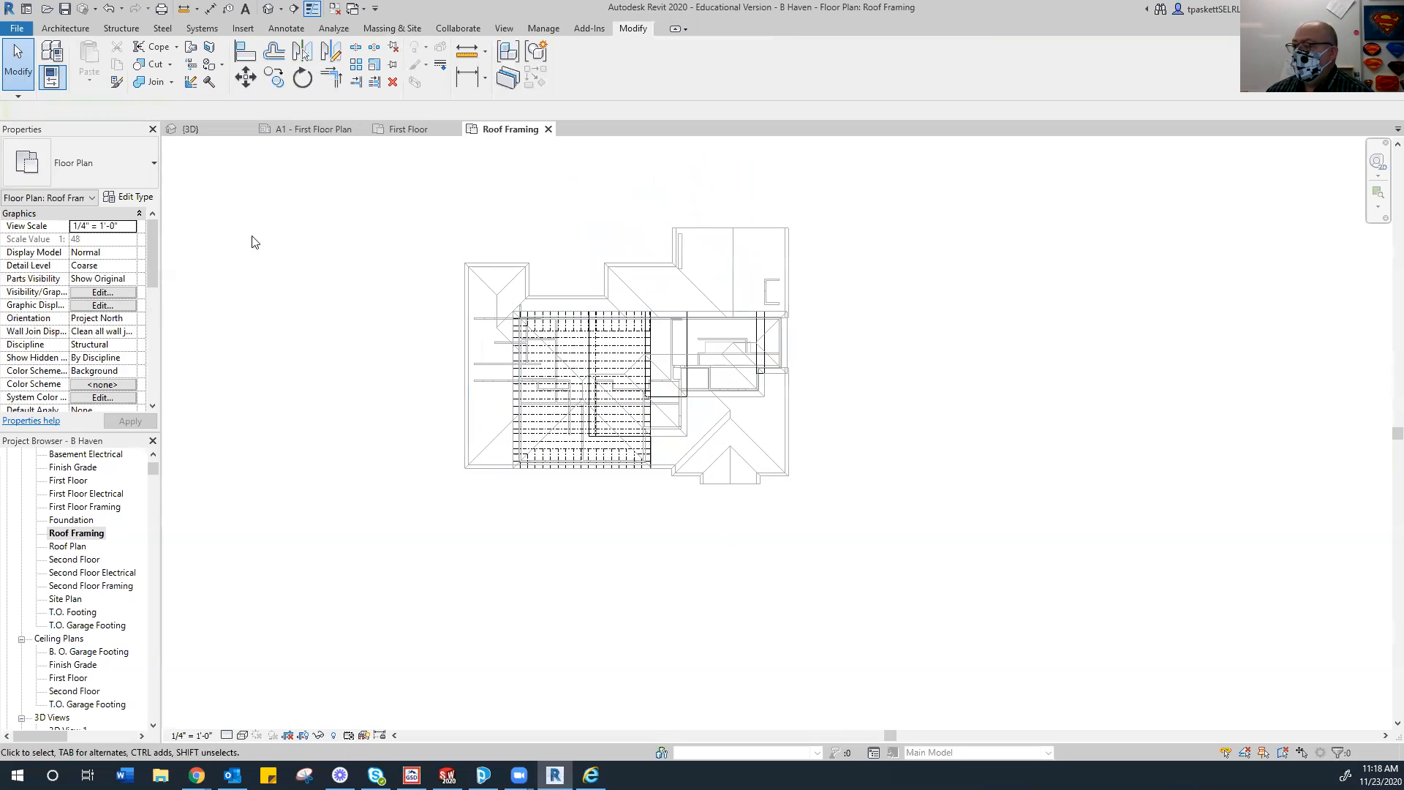
# Open the Basement floor plan from the project's list of views.
pyautogui.click(403, 130)
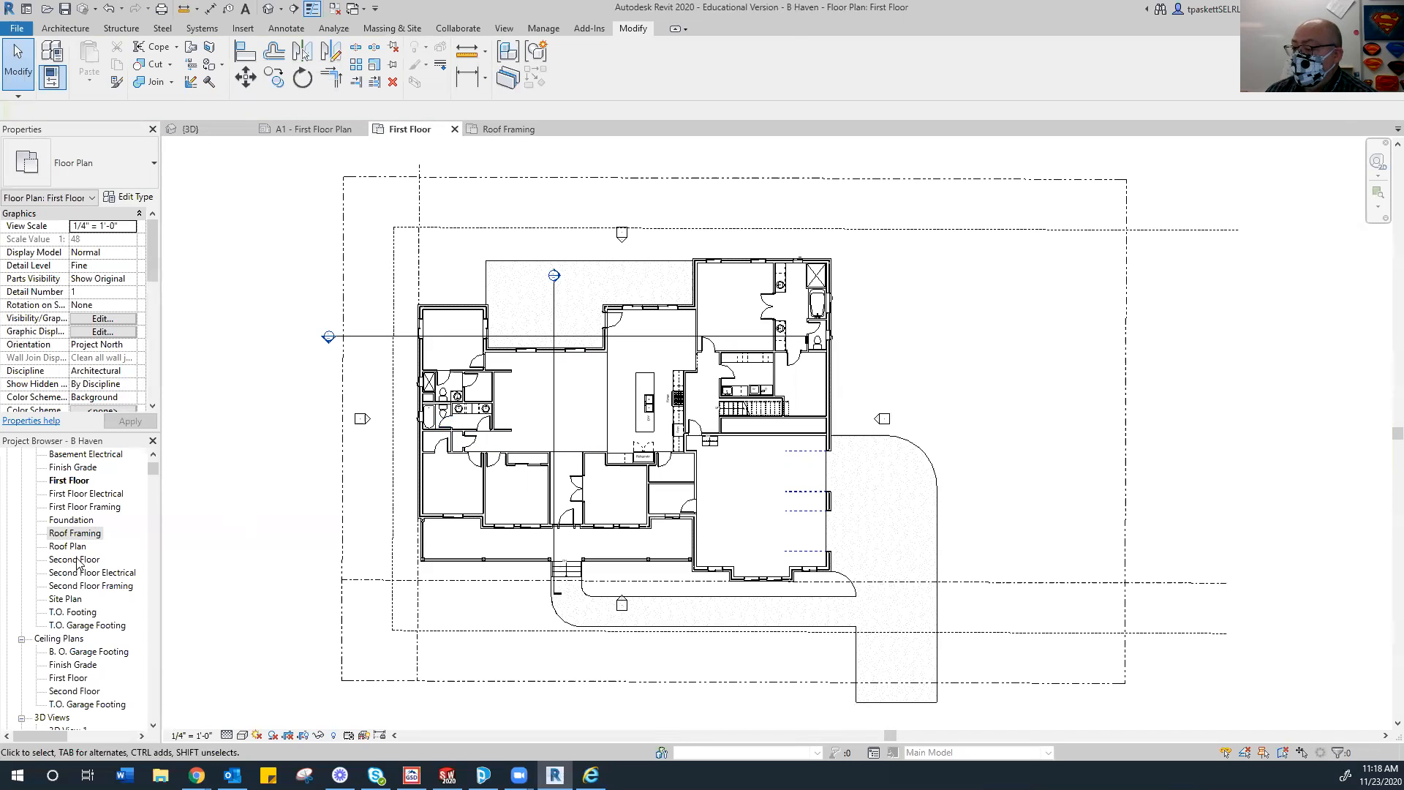
pyautogui.scroll(1, 76, 495)
pyautogui.scroll(1, 75, 487)
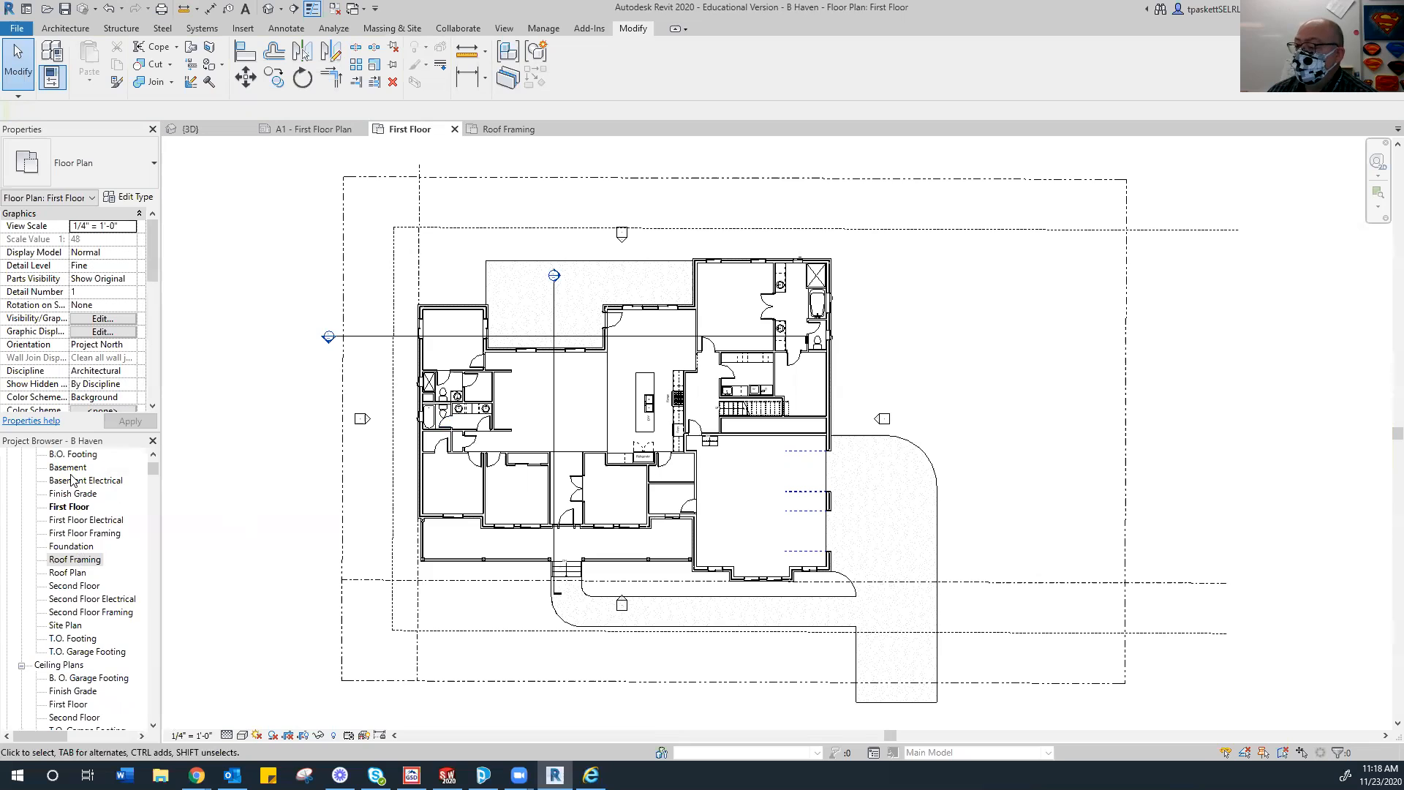
pyautogui.doubleClick(72, 469)
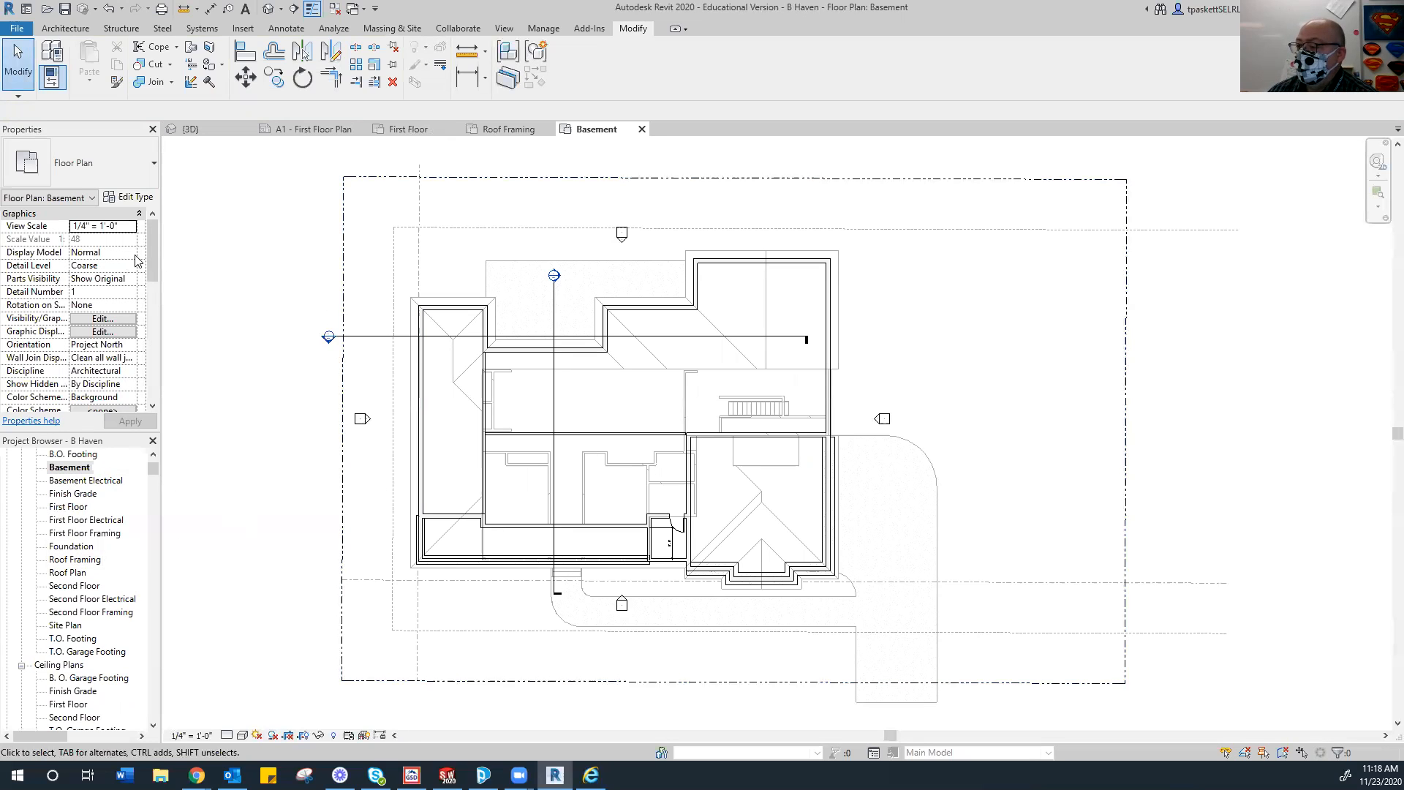
# Set the Basement plan's underlay base level to None.
pyautogui.scroll(-5, 148, 256)
pyautogui.click(124, 320)
pyautogui.click(129, 319)
pyautogui.scroll(3, 99, 350)
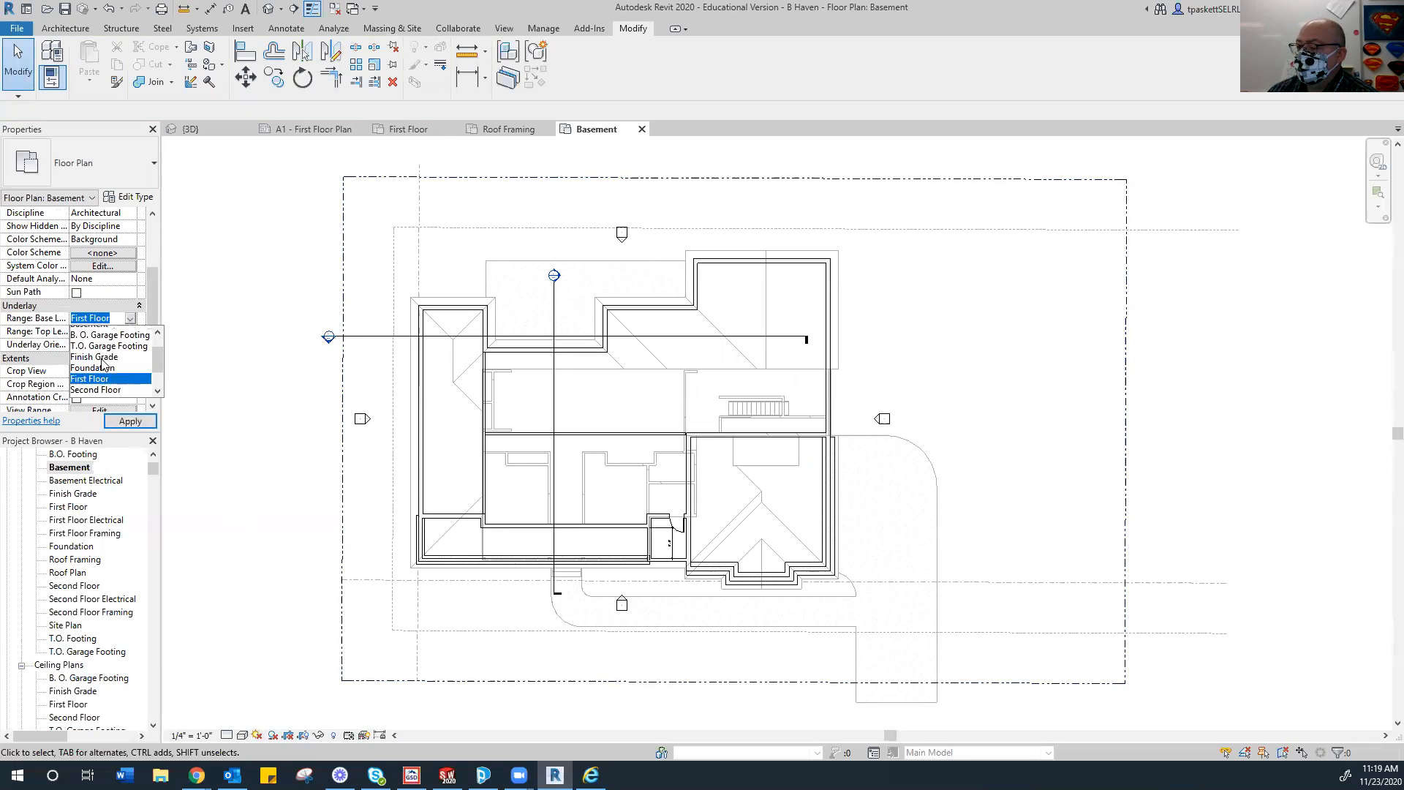
pyautogui.click(82, 331)
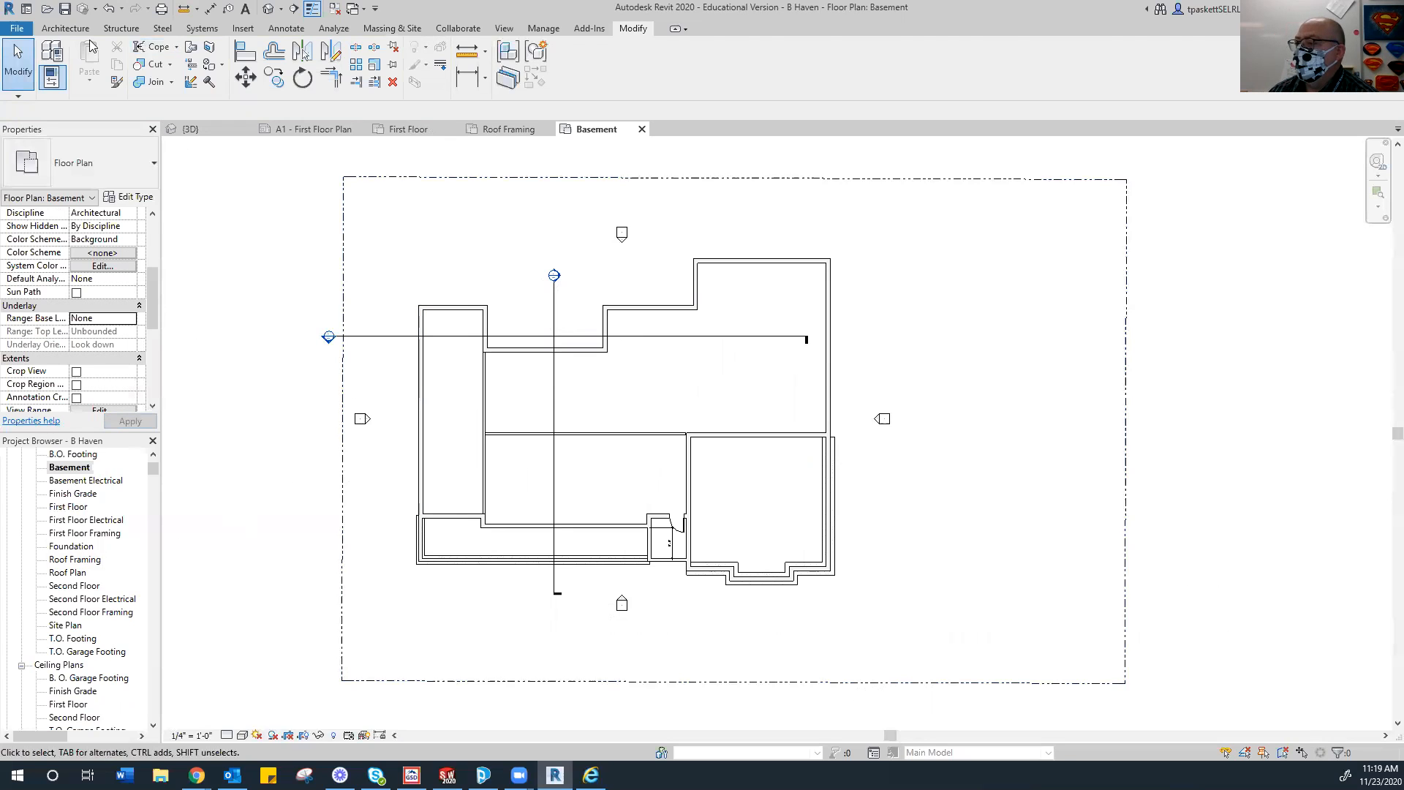
# Place a Slider with Trim and Grid 48" x 60" window in the recessed upper foundation wall, and leave the Window command.
pyautogui.click(65, 27)
pyautogui.click(117, 59)
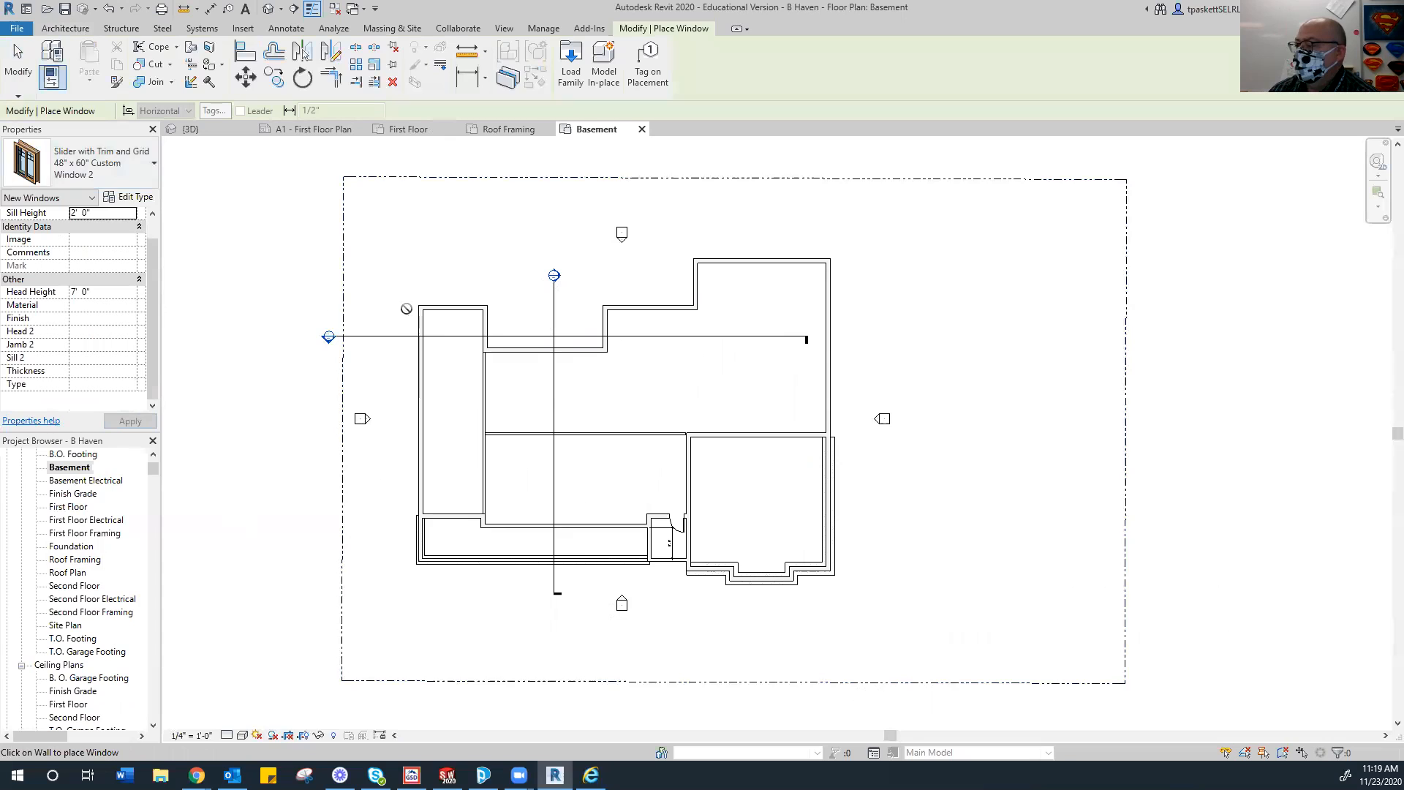
pyautogui.click(531, 350)
pyautogui.rightClick(452, 233)
pyautogui.click(472, 240)
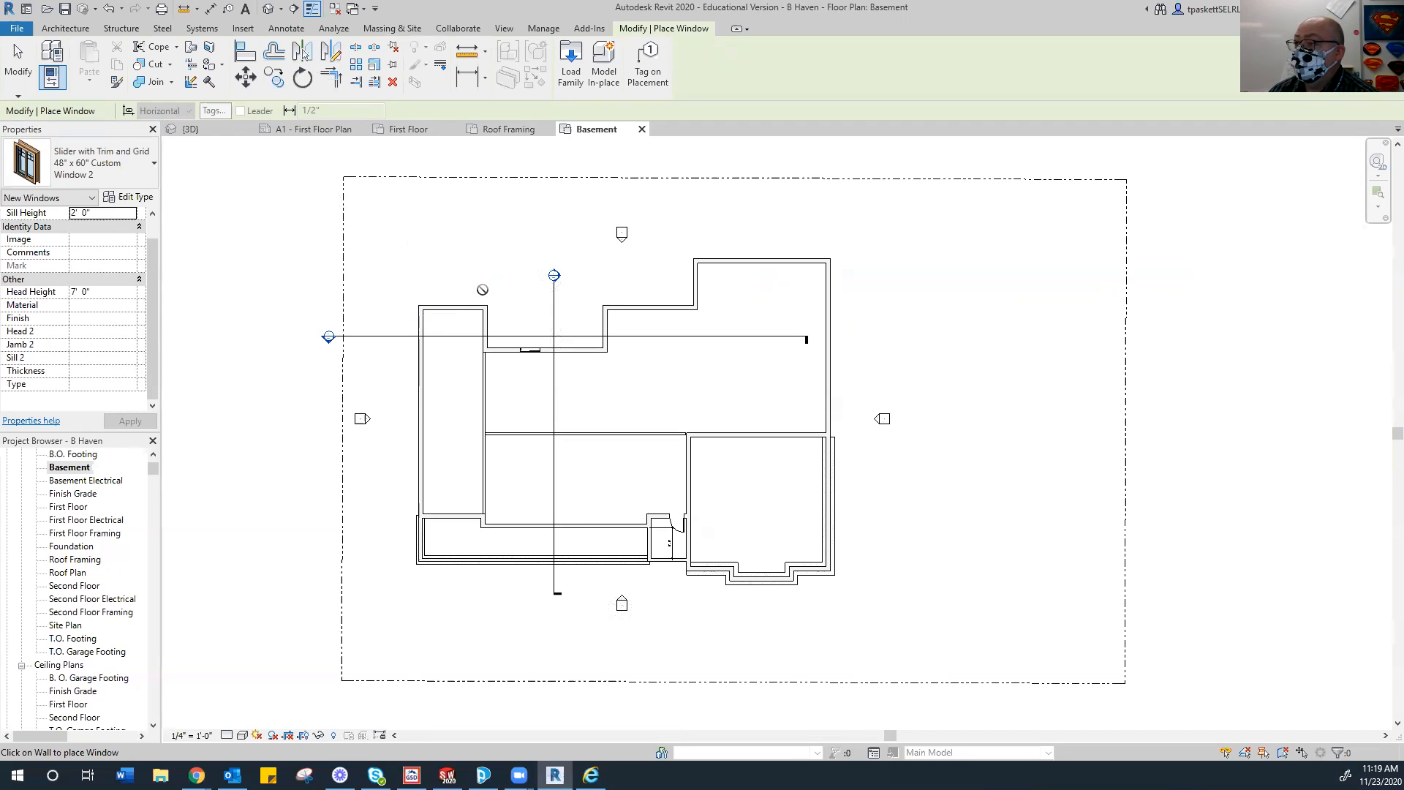
pyautogui.click(19, 73)
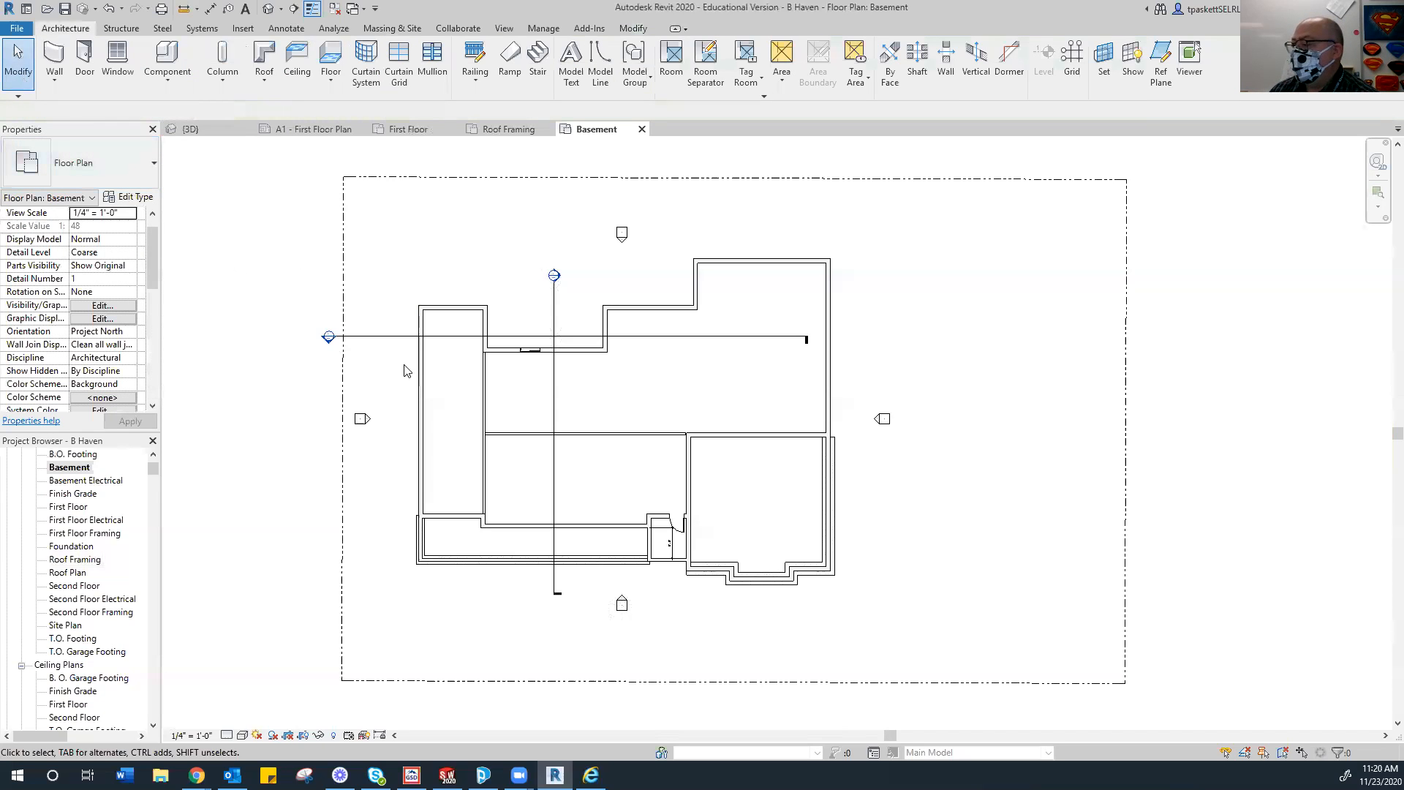
# Examine the constraints, structural settings and dimensions of the upper-left foundation wall.
pyautogui.click(454, 319)
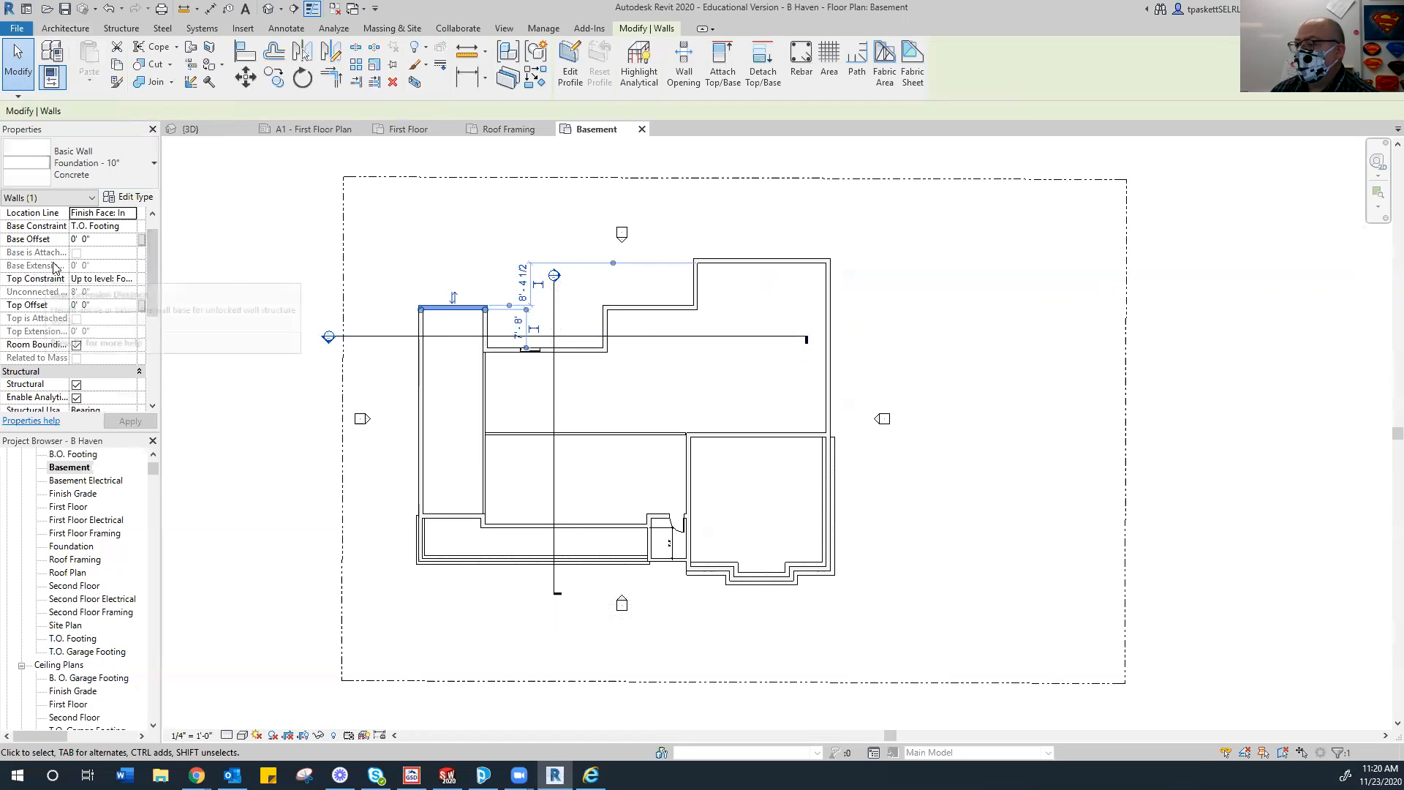
pyautogui.moveTo(149, 268); pyautogui.dragTo(150, 307)
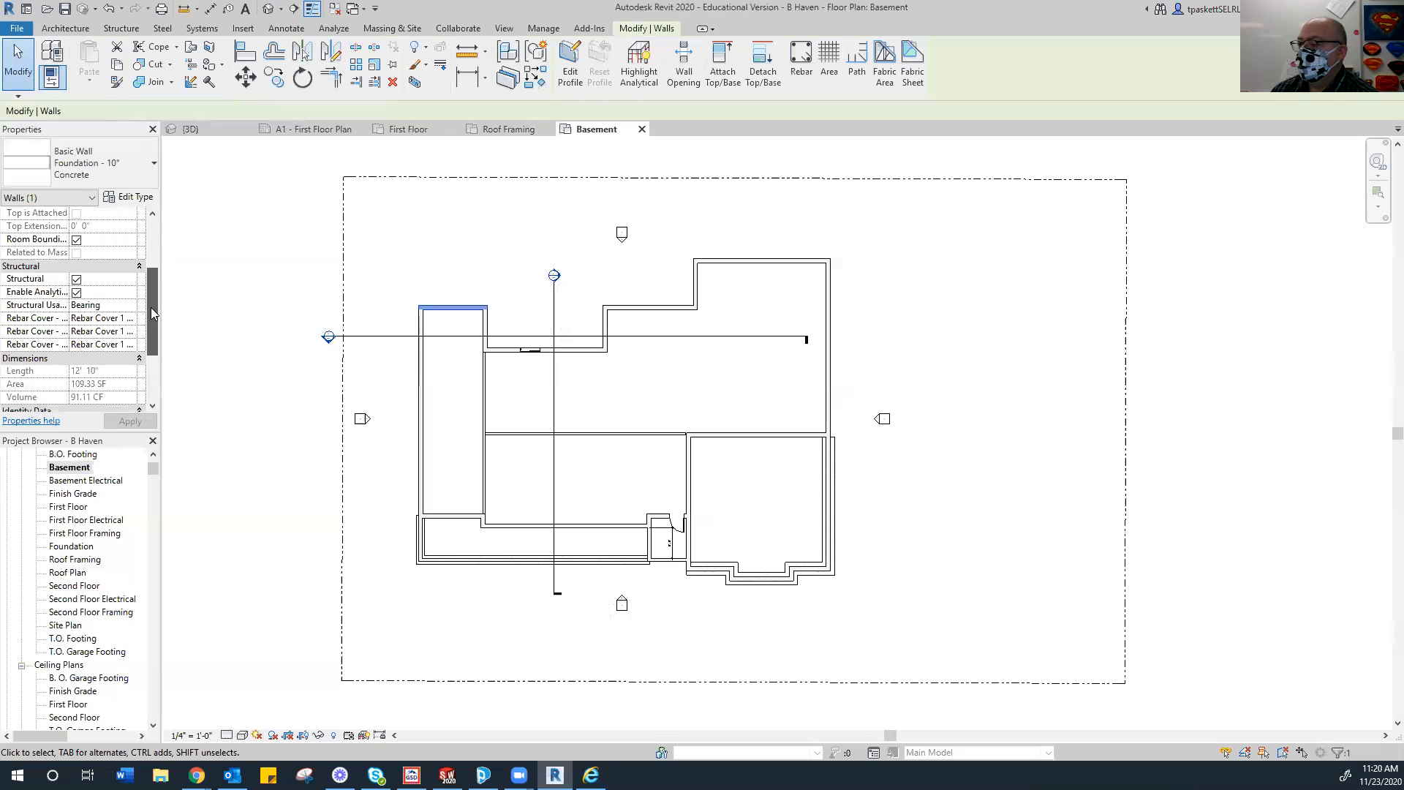
pyautogui.click(203, 313)
# Examine the constraints and dimensions of the lower-left foundation wall in the 3D view seen from the front.
pyautogui.click(232, 131)
pyautogui.scroll(-3, 593, 440)
pyautogui.moveTo(581, 424); pyautogui.dragTo(363, 329, button='middle')
pyautogui.scroll(2, 958, 628)
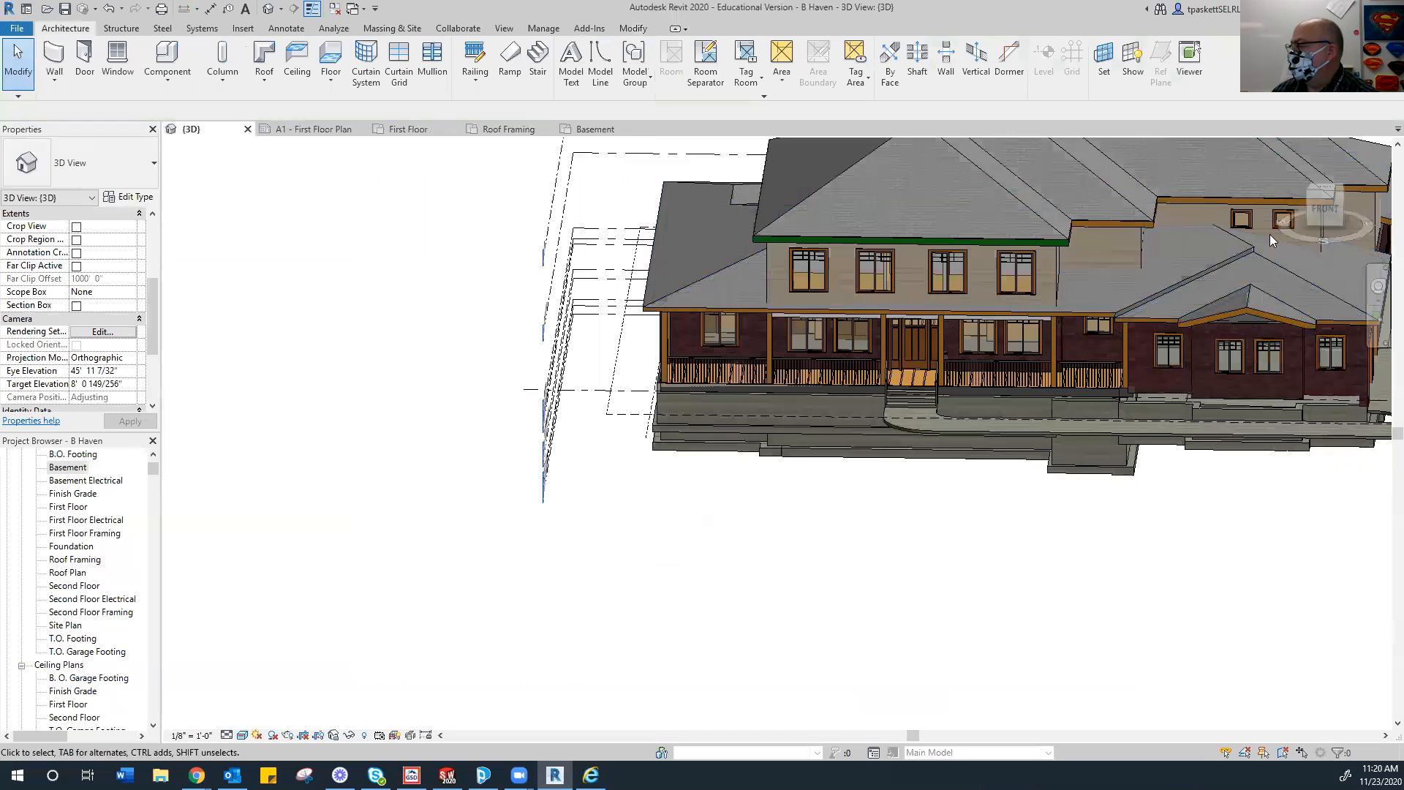
pyautogui.click(1324, 208)
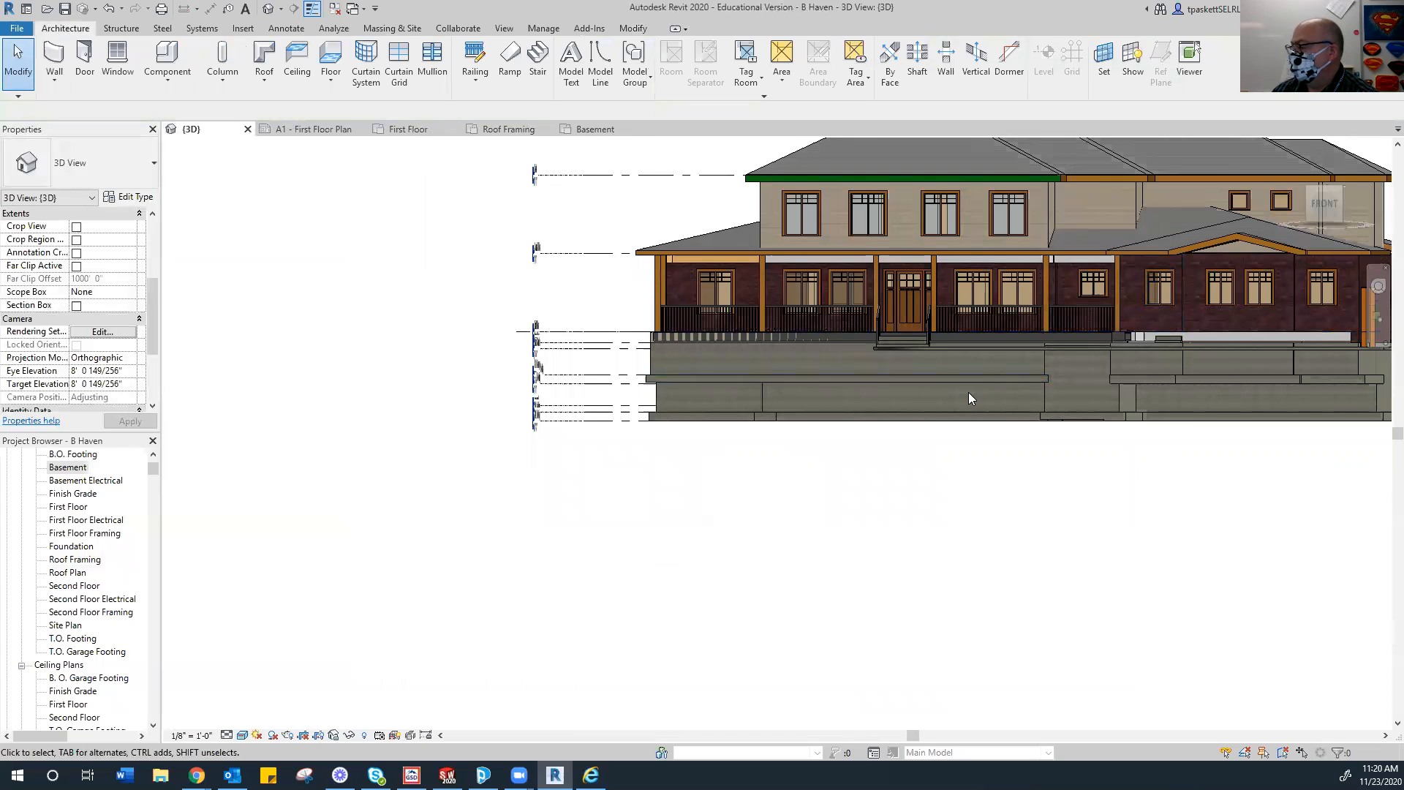
pyautogui.click(654, 395)
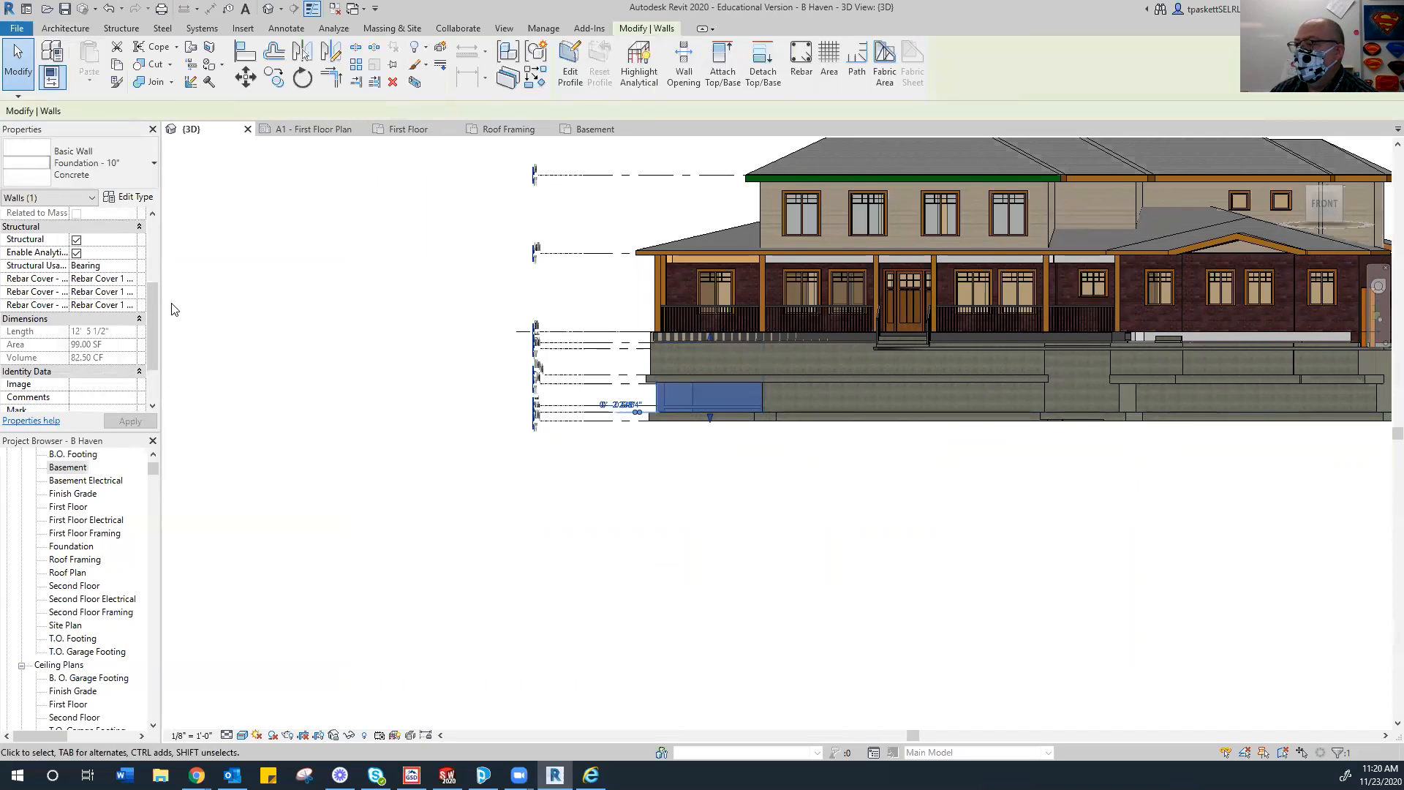
pyautogui.moveTo(147, 314); pyautogui.dragTo(145, 235)
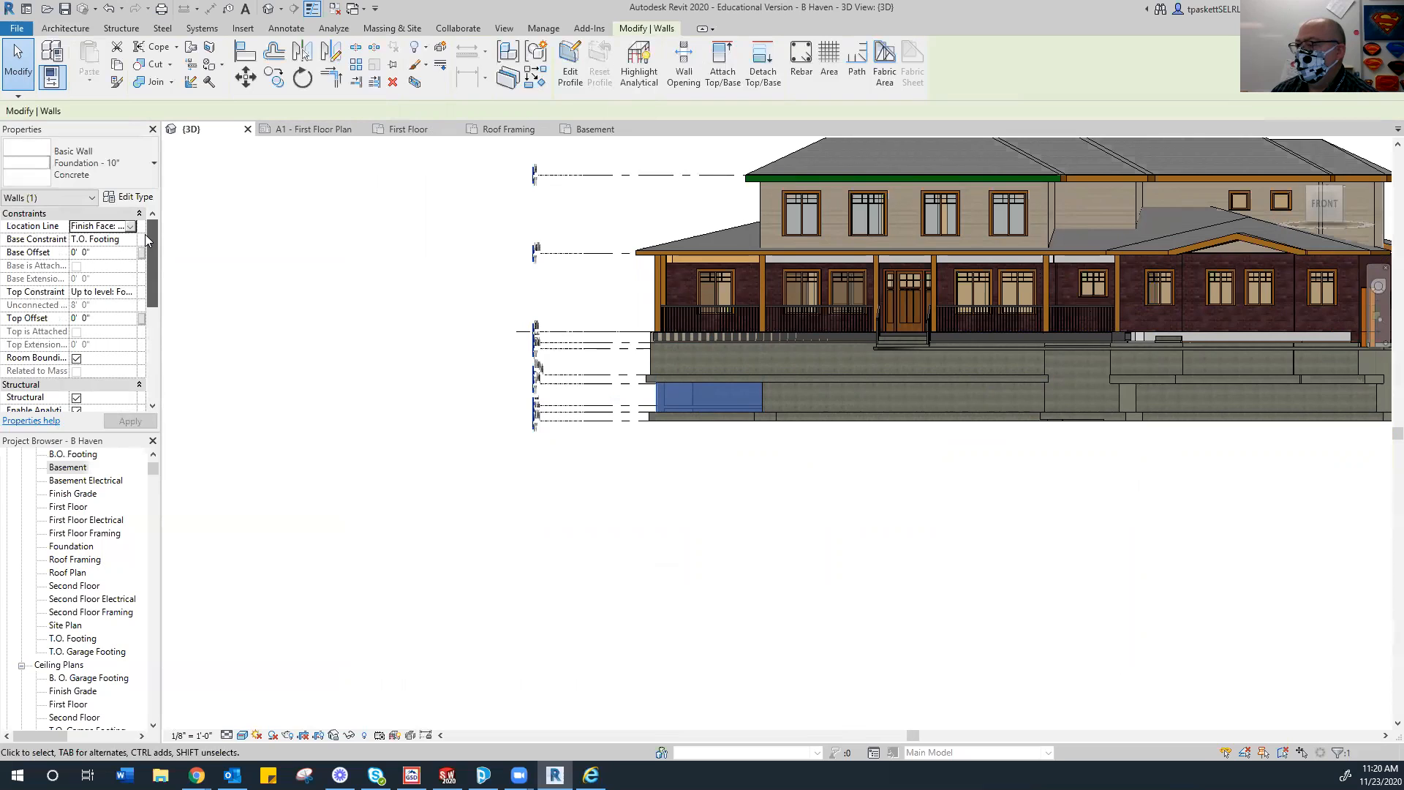
pyautogui.scroll(-5, 73, 329)
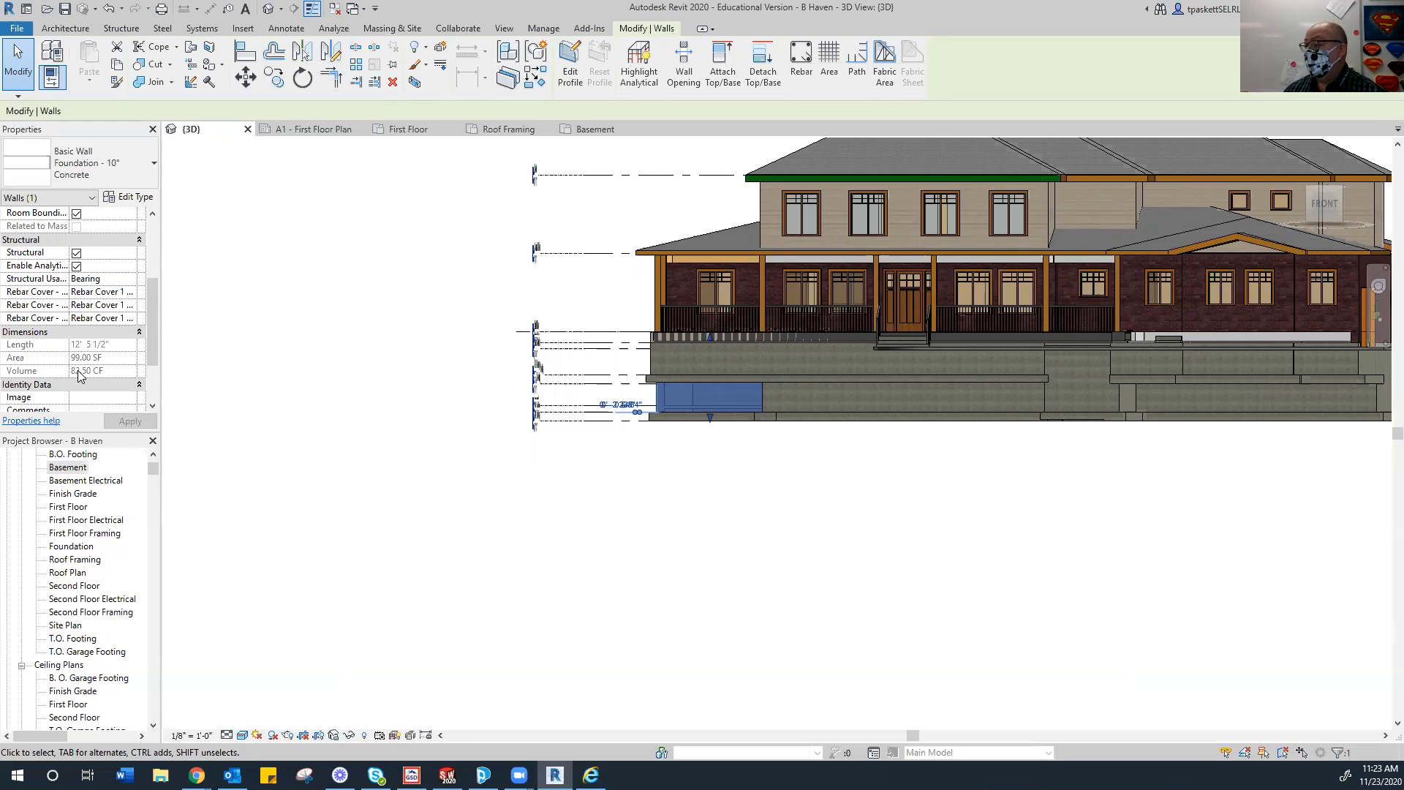
pyautogui.click(196, 249)
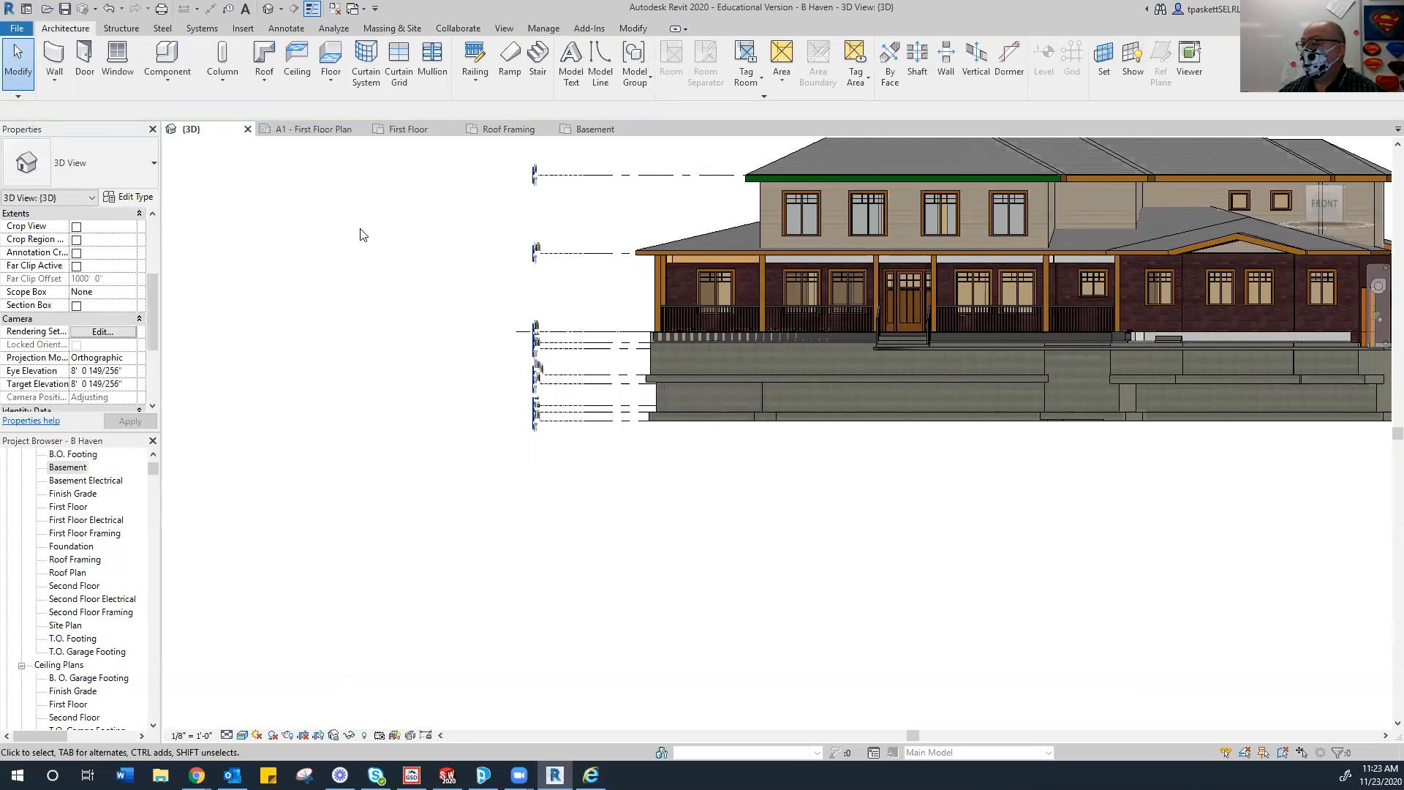
# Return to the Basement plan and examine the foundation walls and footings, ending at the lower-left corner.
pyautogui.click(408, 130)
pyautogui.click(313, 129)
pyautogui.click(510, 130)
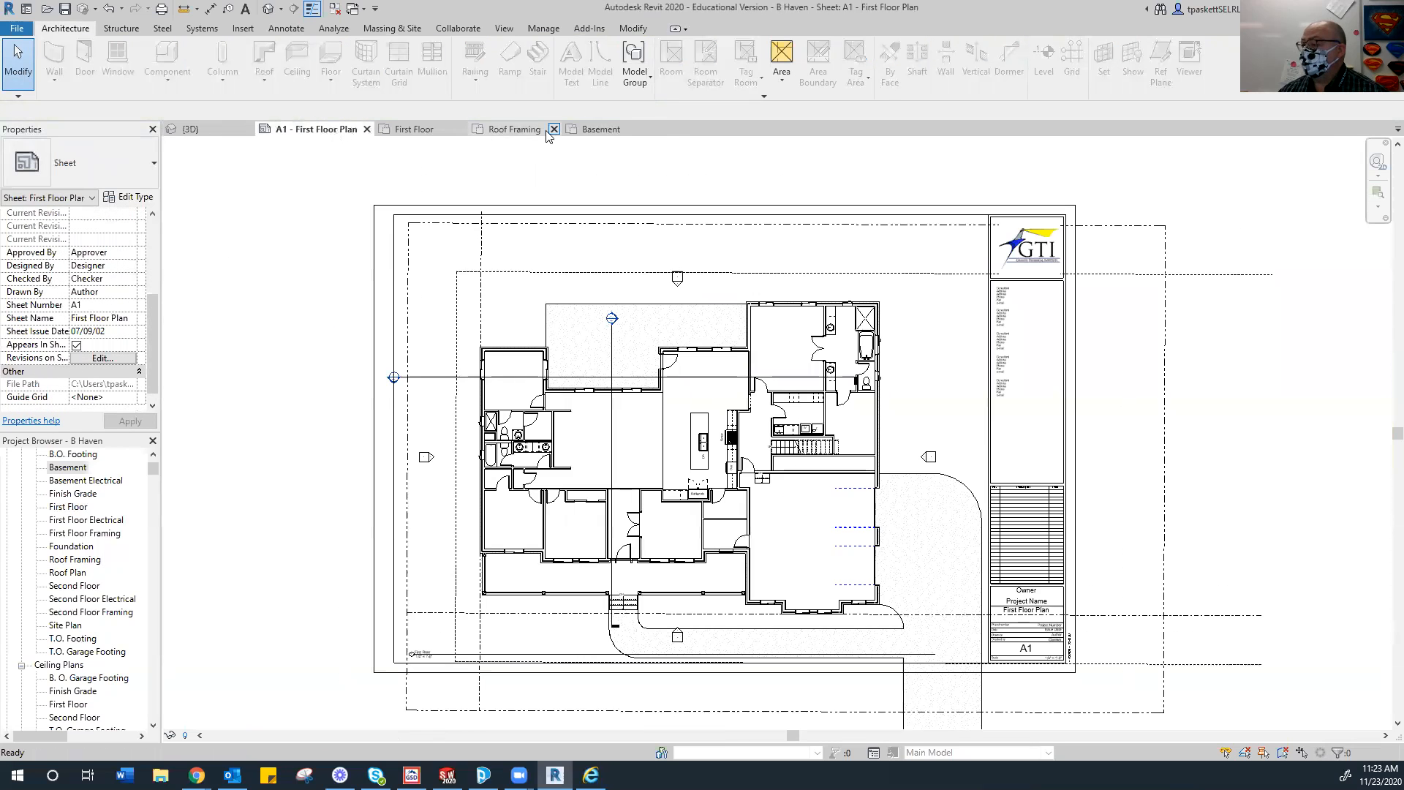
pyautogui.click(586, 134)
pyautogui.scroll(3, 439, 322)
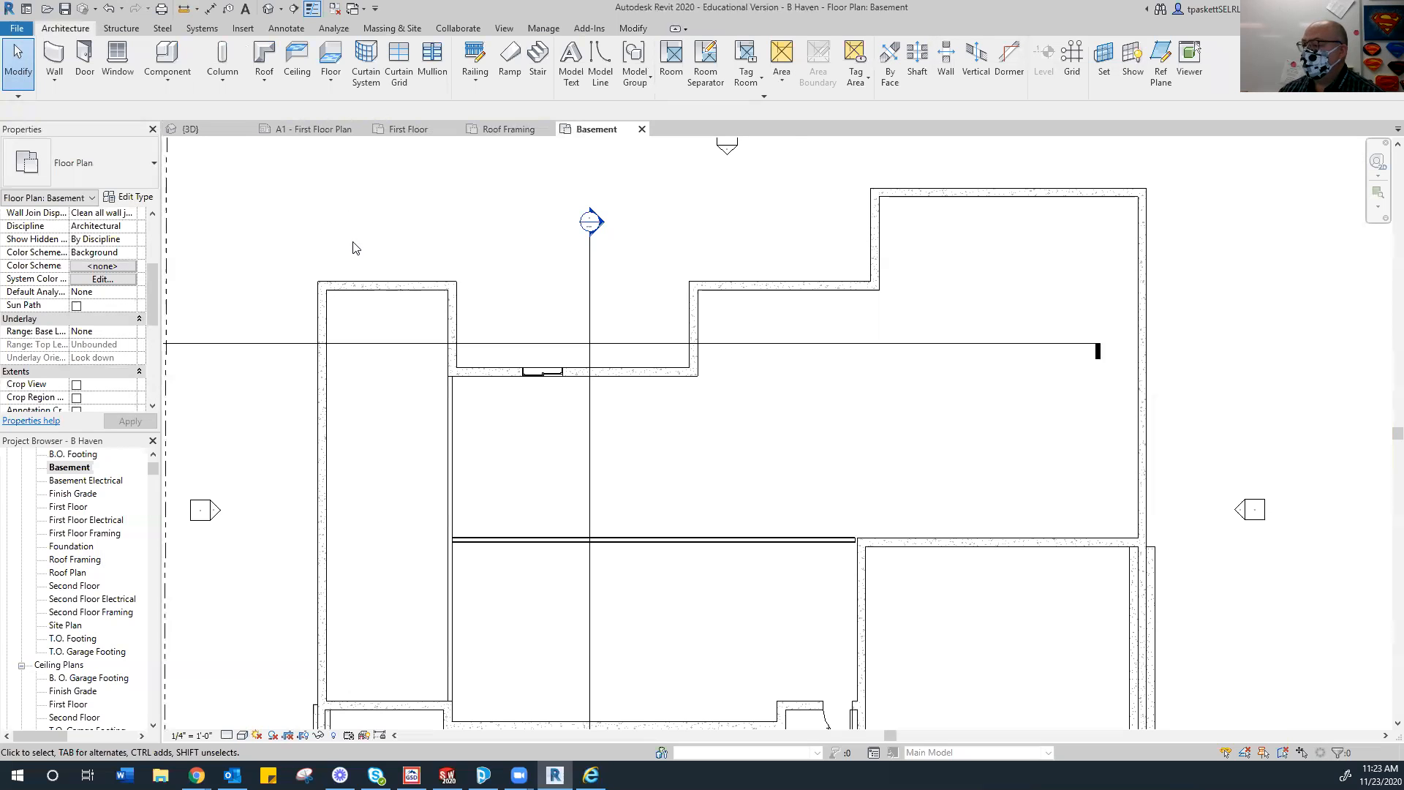
pyautogui.scroll(2, 355, 244)
pyautogui.scroll(-2, 367, 276)
pyautogui.scroll(-2, 505, 366)
pyautogui.scroll(7, 439, 483)
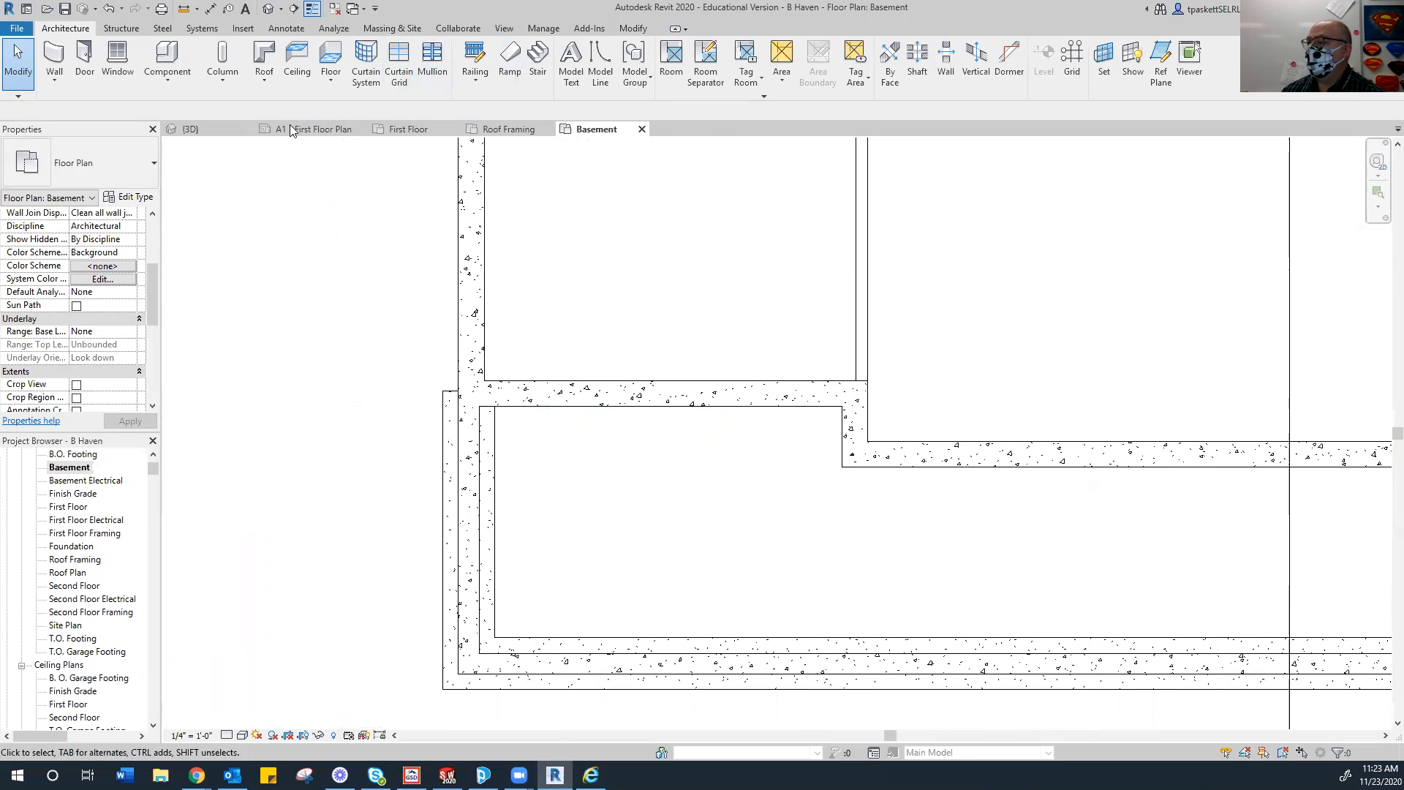
# Add a linear dimension across the width of the footing under the left foundation wall, near the lower-left corner.
pyautogui.click(288, 28)
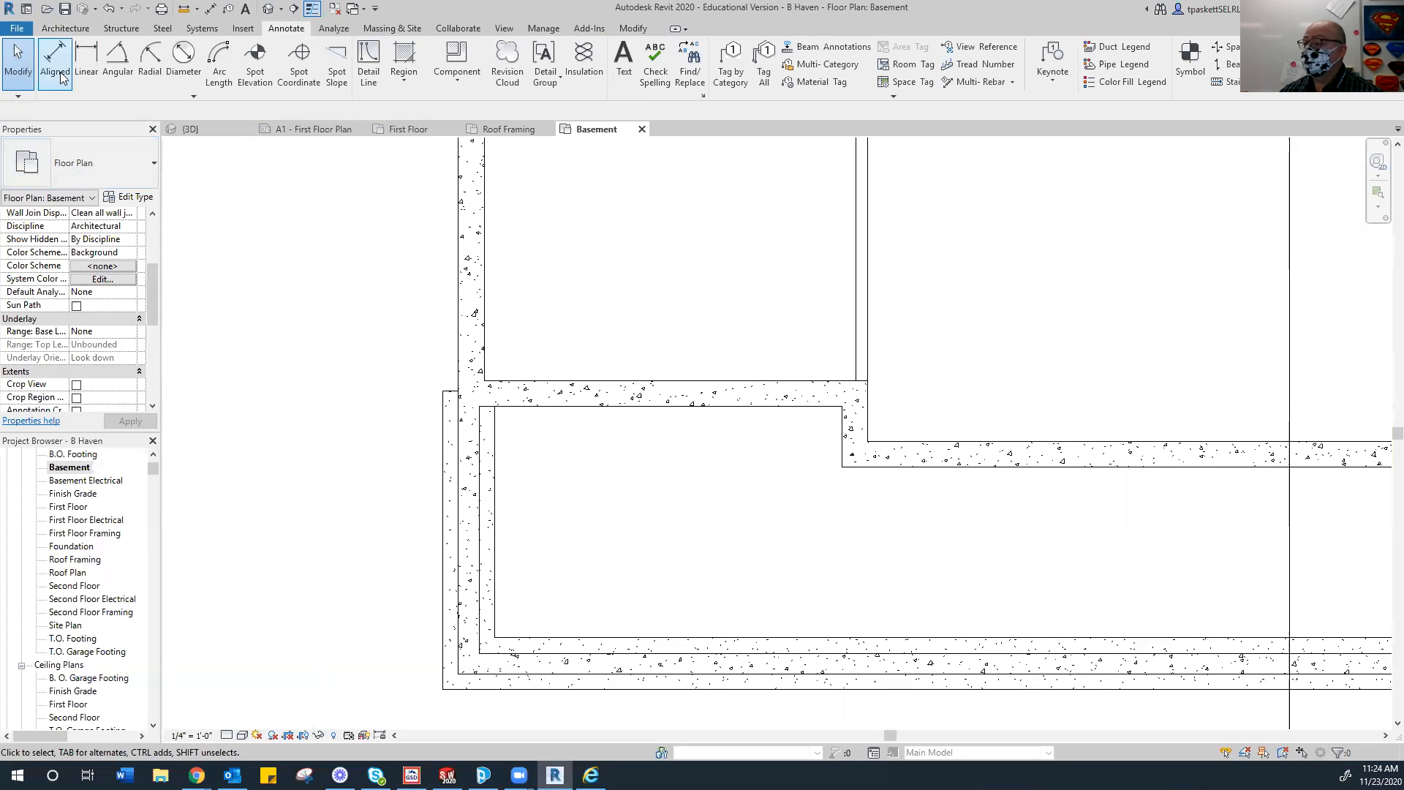
pyautogui.click(85, 71)
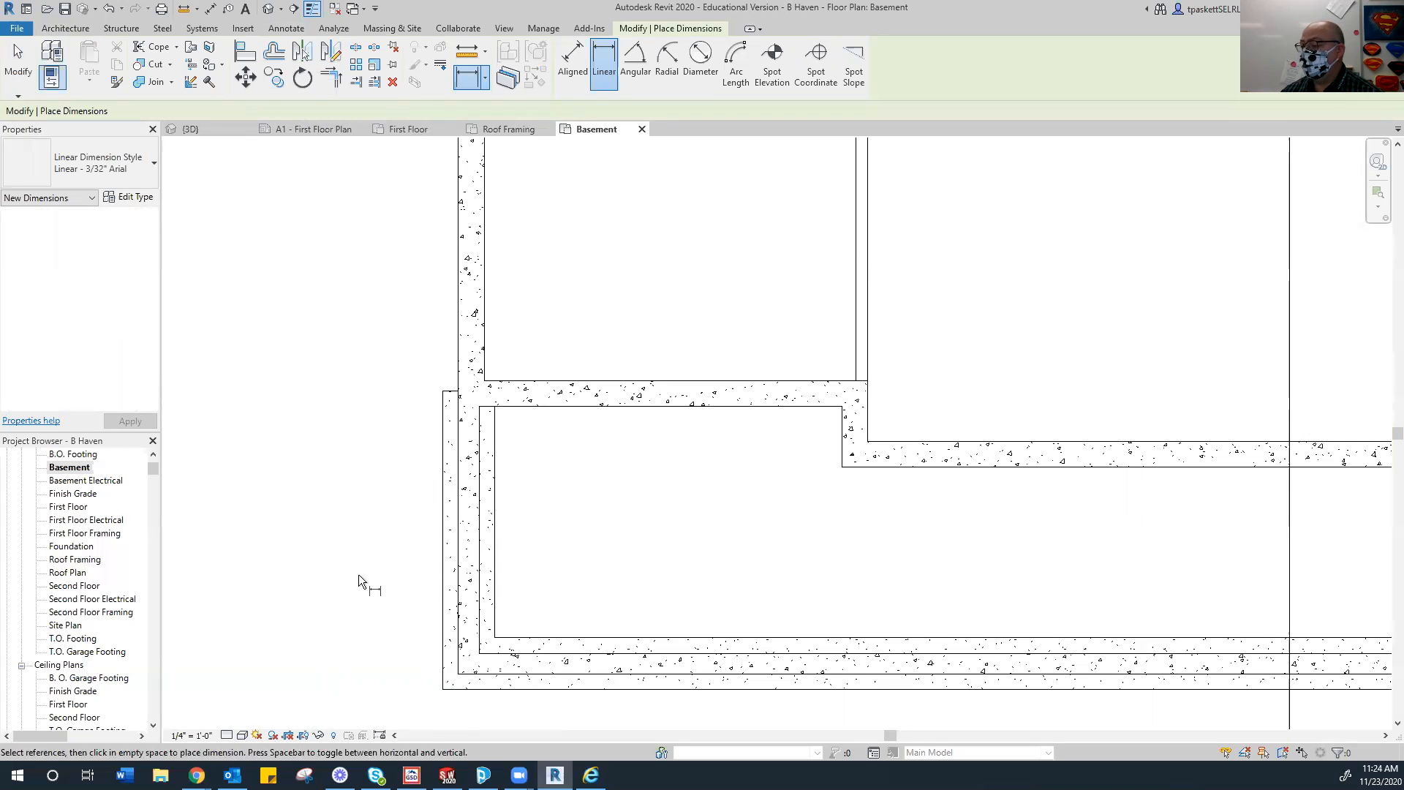
pyautogui.moveTo(501, 530); pyautogui.dragTo(494, 397, button='middle')
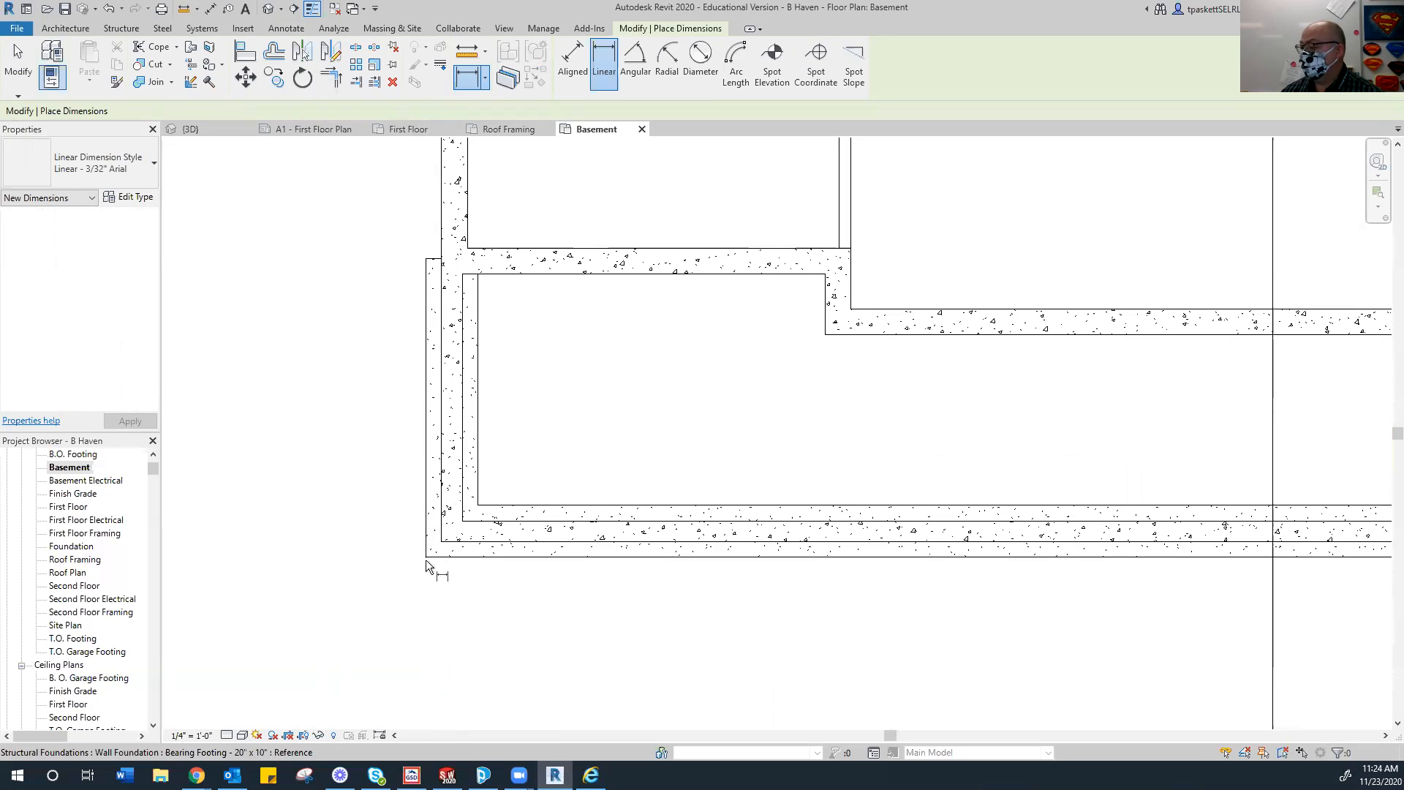
pyautogui.click(425, 555)
pyautogui.click(474, 511)
pyautogui.click(370, 441)
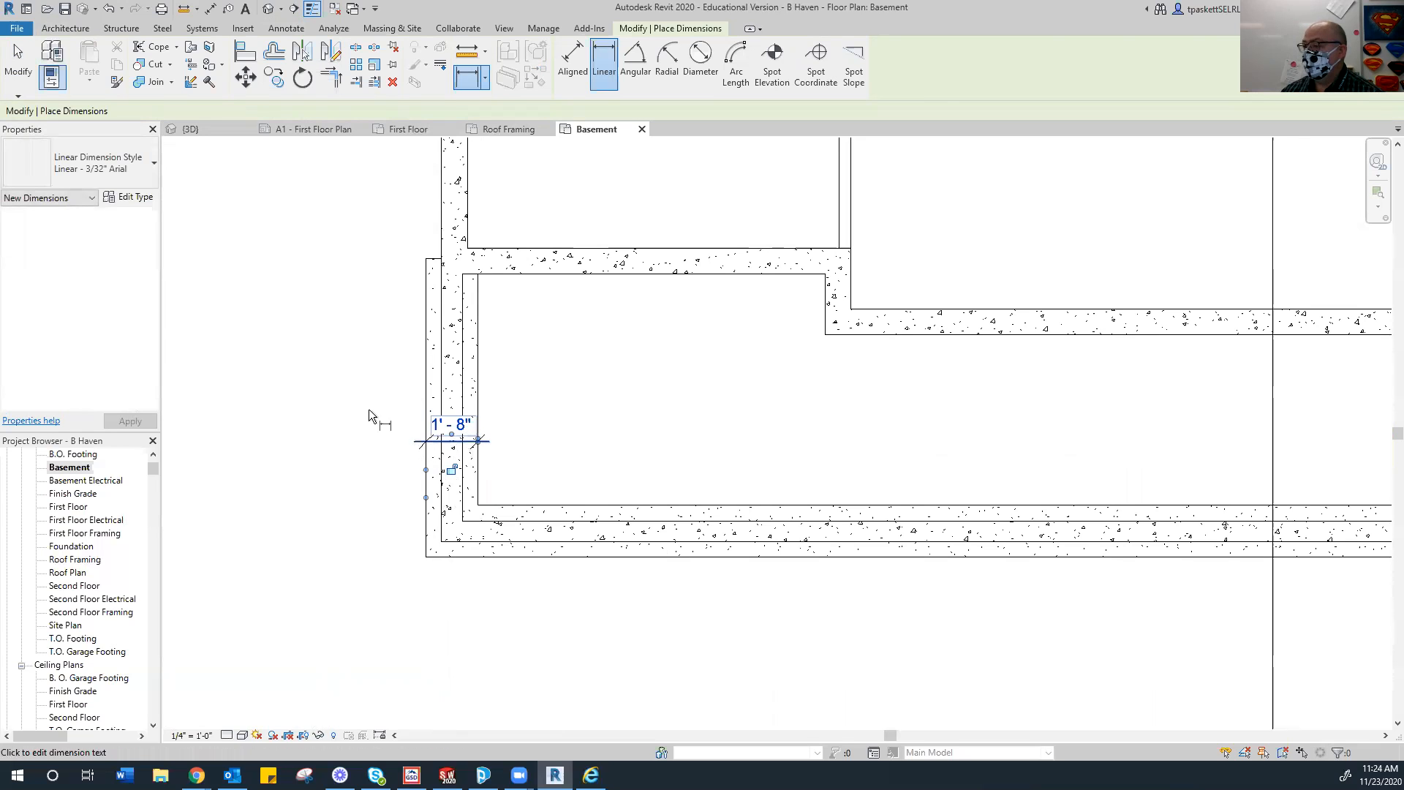
pyautogui.click(30, 74)
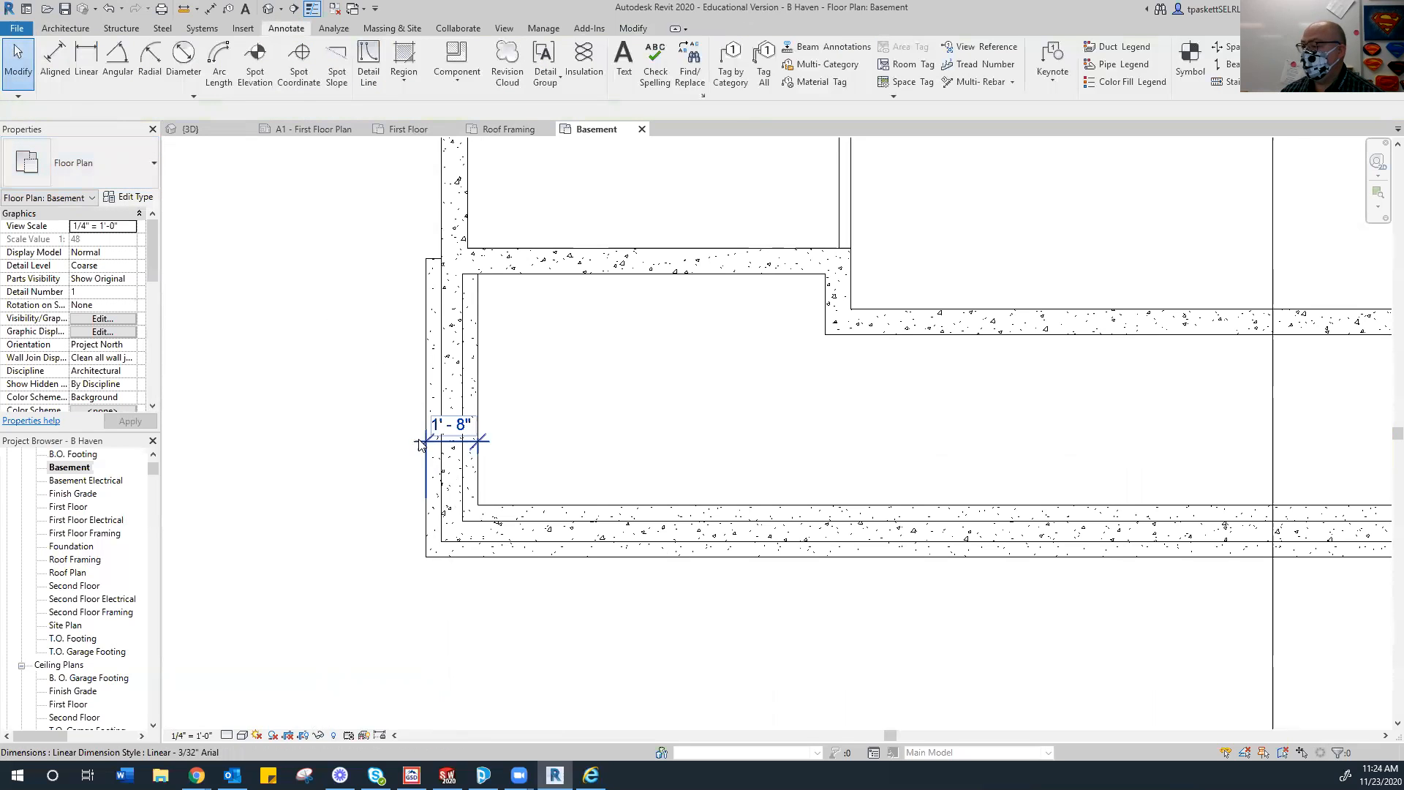
# Move the footing dimension's text outside the left foundation wall and turn off its leader.
pyautogui.click(452, 438)
pyautogui.moveTo(454, 438); pyautogui.dragTo(350, 417)
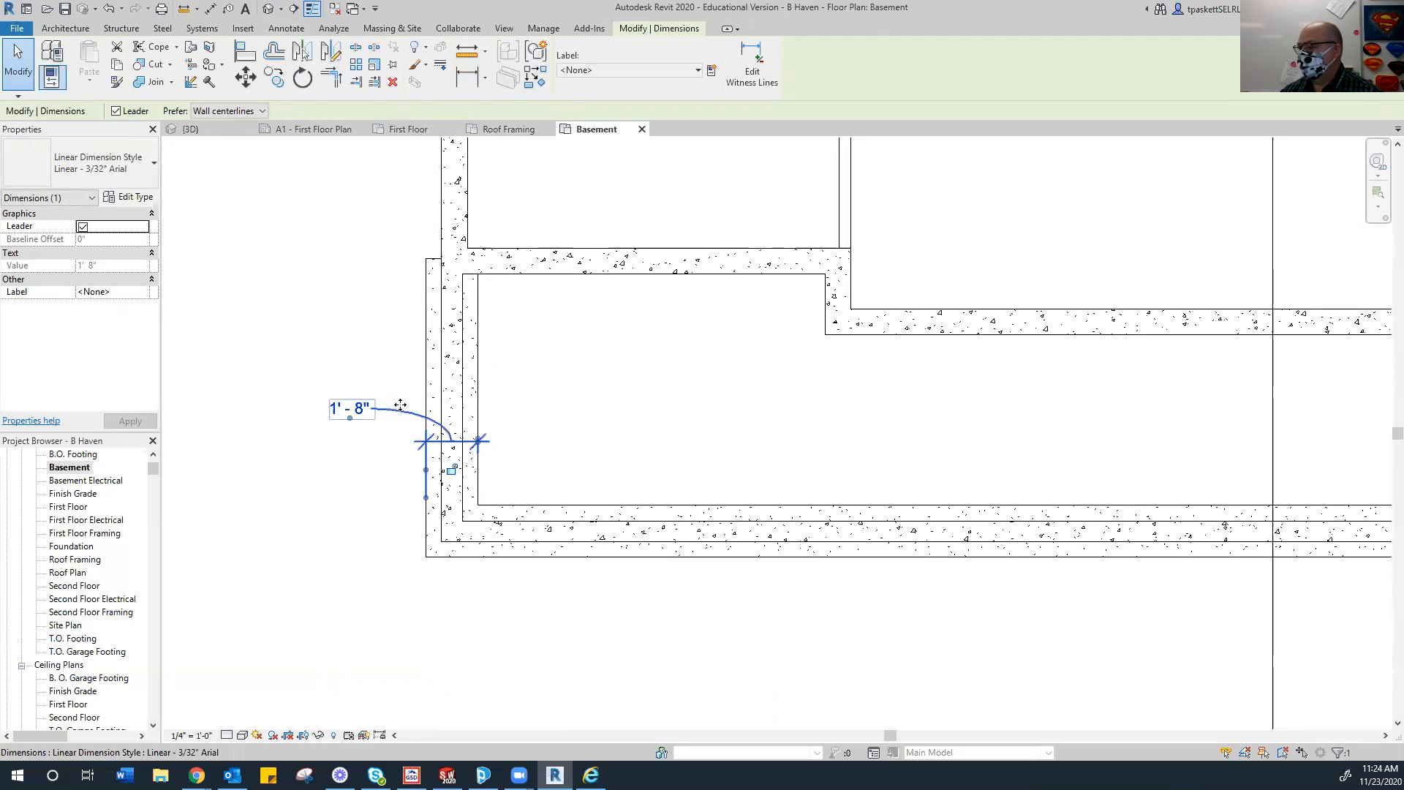
pyautogui.click(83, 227)
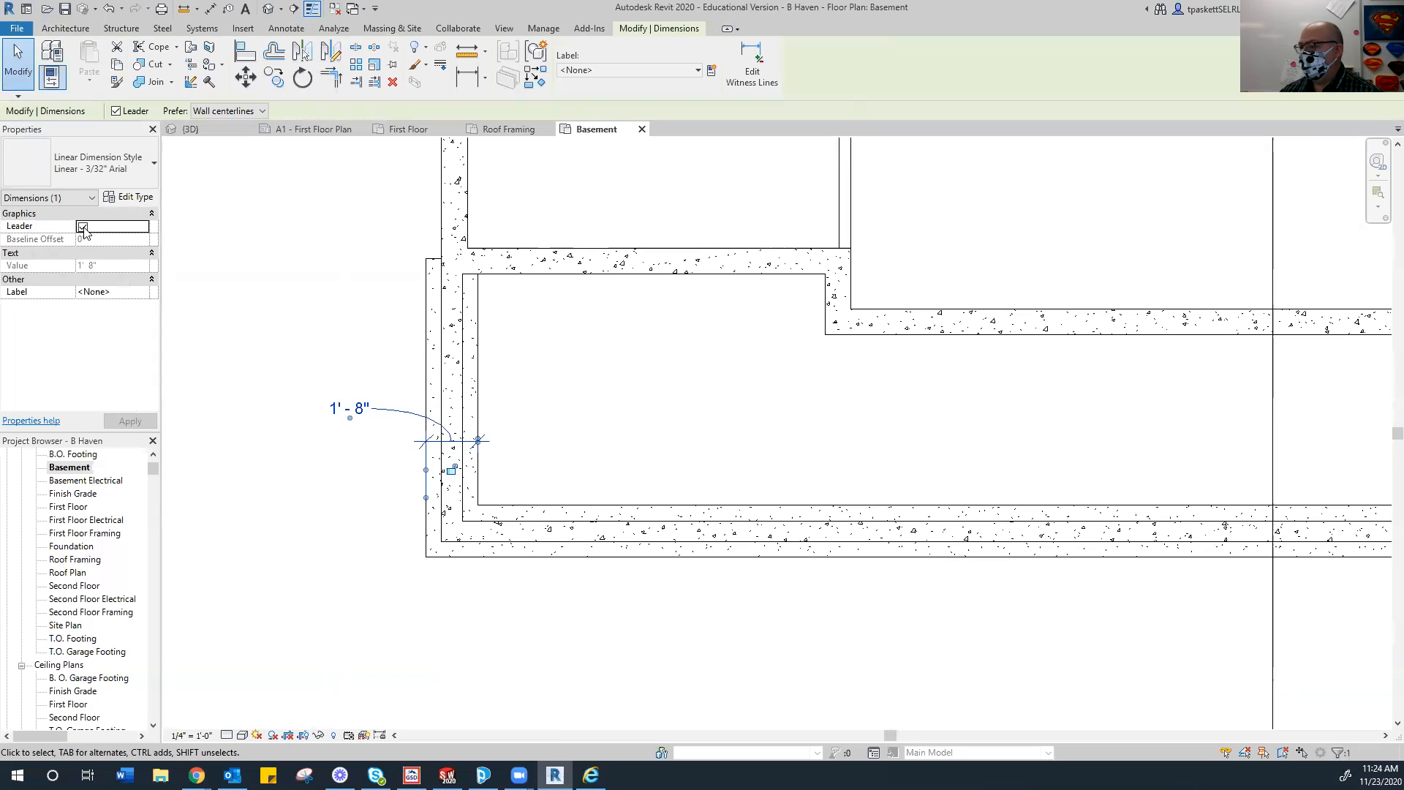
pyautogui.click(245, 311)
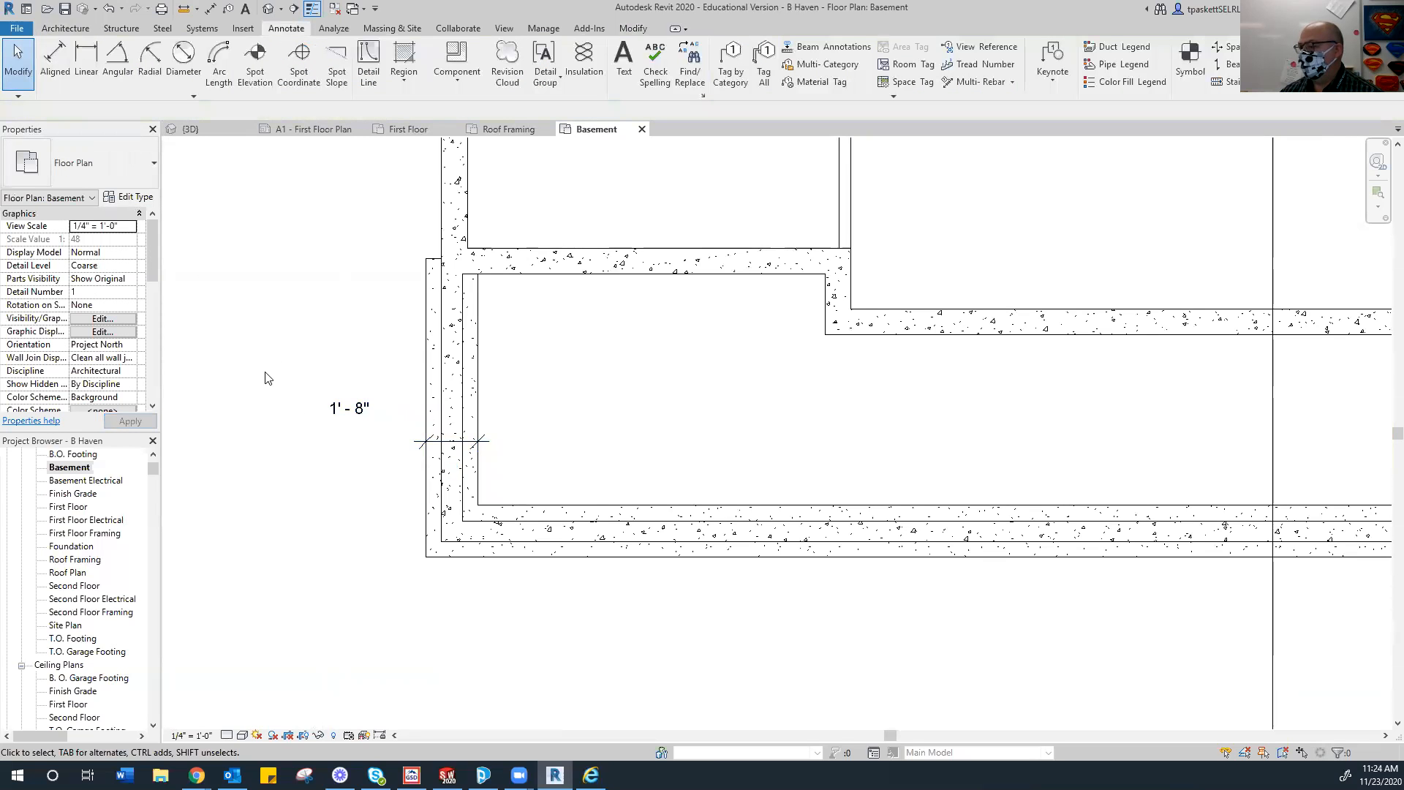
# Turn the leader of the footing width dimension back on.
pyautogui.click(338, 415)
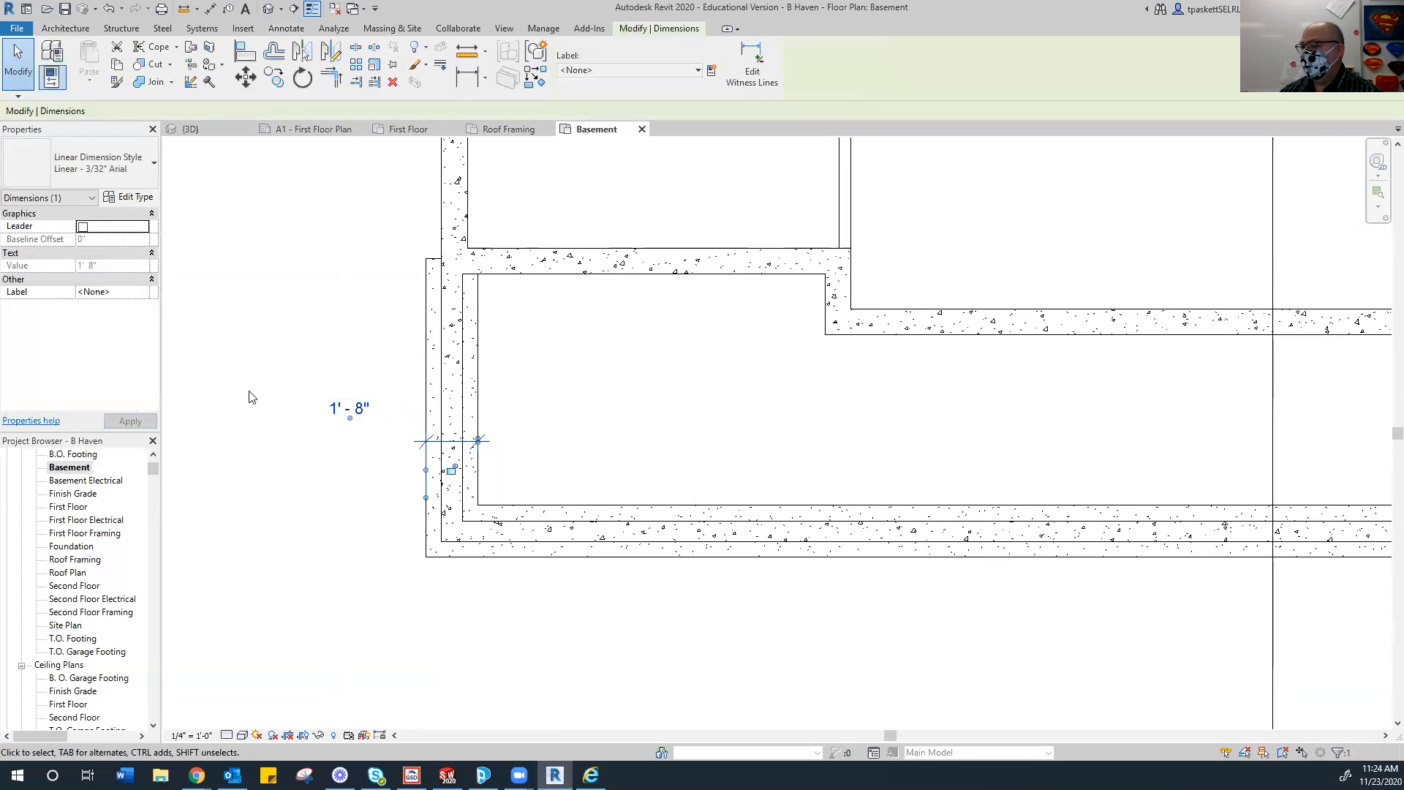
pyautogui.click(83, 226)
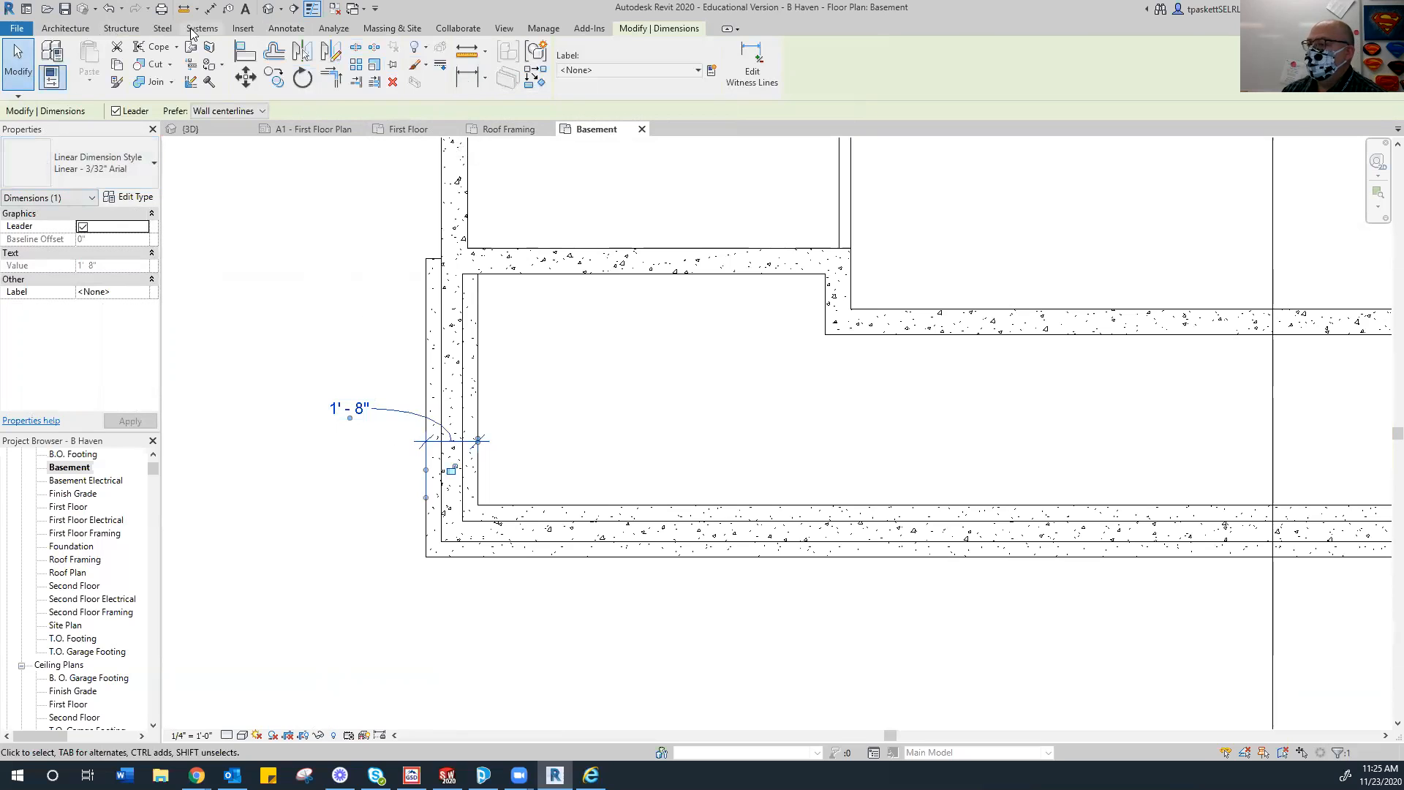
pyautogui.click(286, 28)
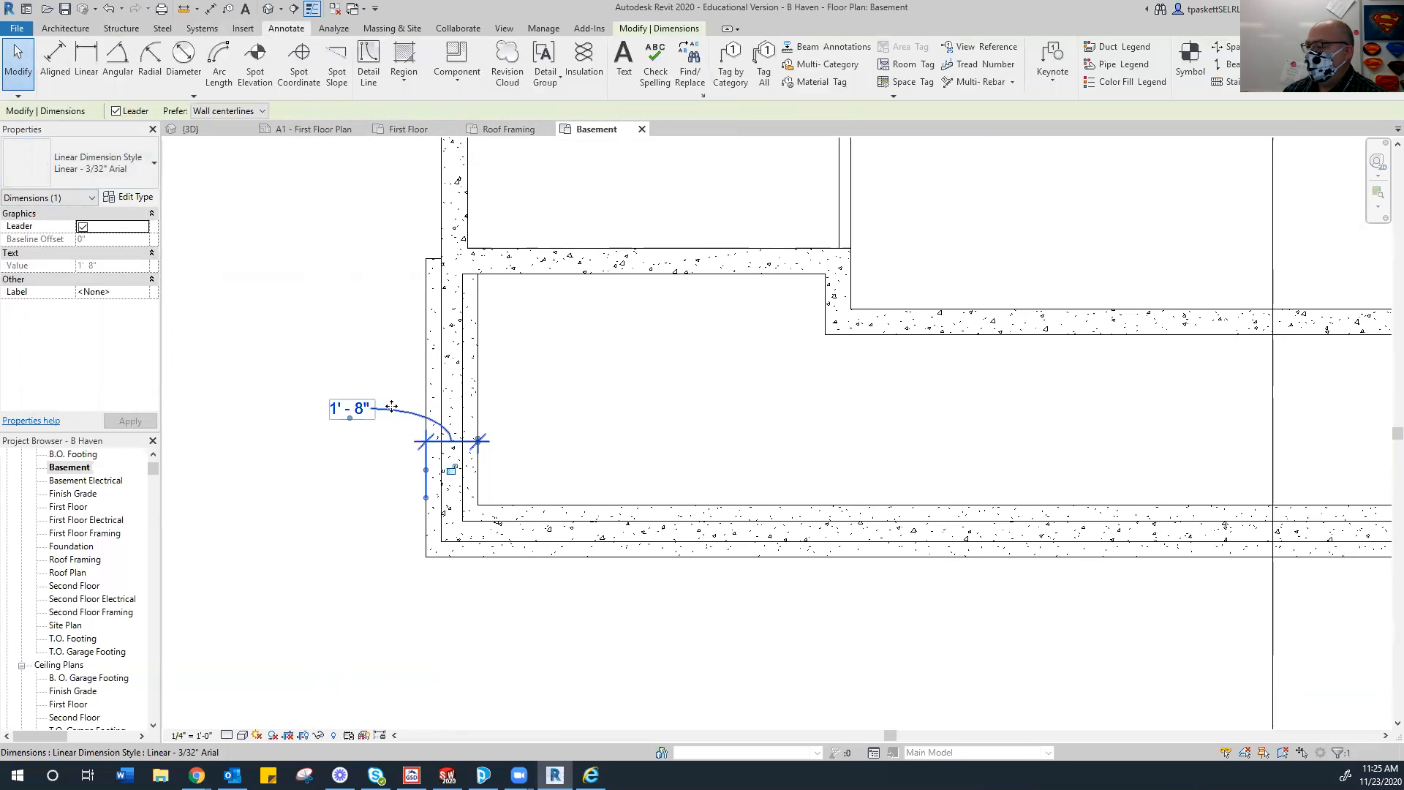
# Add a linear dimension across the thickness of the lower-left foundation wall, near its upper end where the footing starts.
pyautogui.scroll(-5, 521, 410)
pyautogui.moveTo(633, 412)
pyautogui.mouseDown(button='middle')
pyautogui.moveTo(665, 415)
pyautogui.moveTo(523, 463)
pyautogui.mouseUp(button='middle')
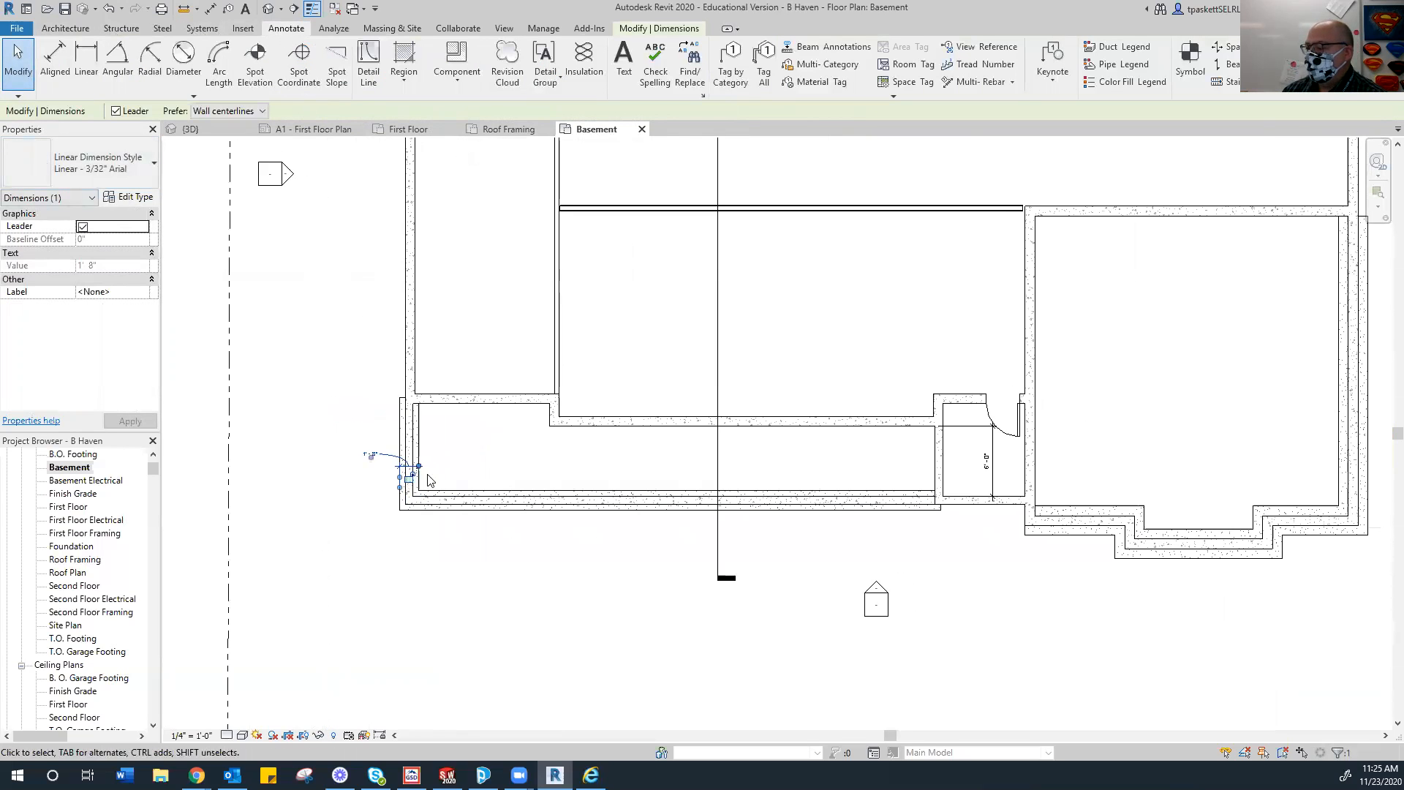
pyautogui.moveTo(940, 468); pyautogui.dragTo(698, 470, button='middle')
pyautogui.moveTo(925, 382); pyautogui.dragTo(1085, 376, button='middle')
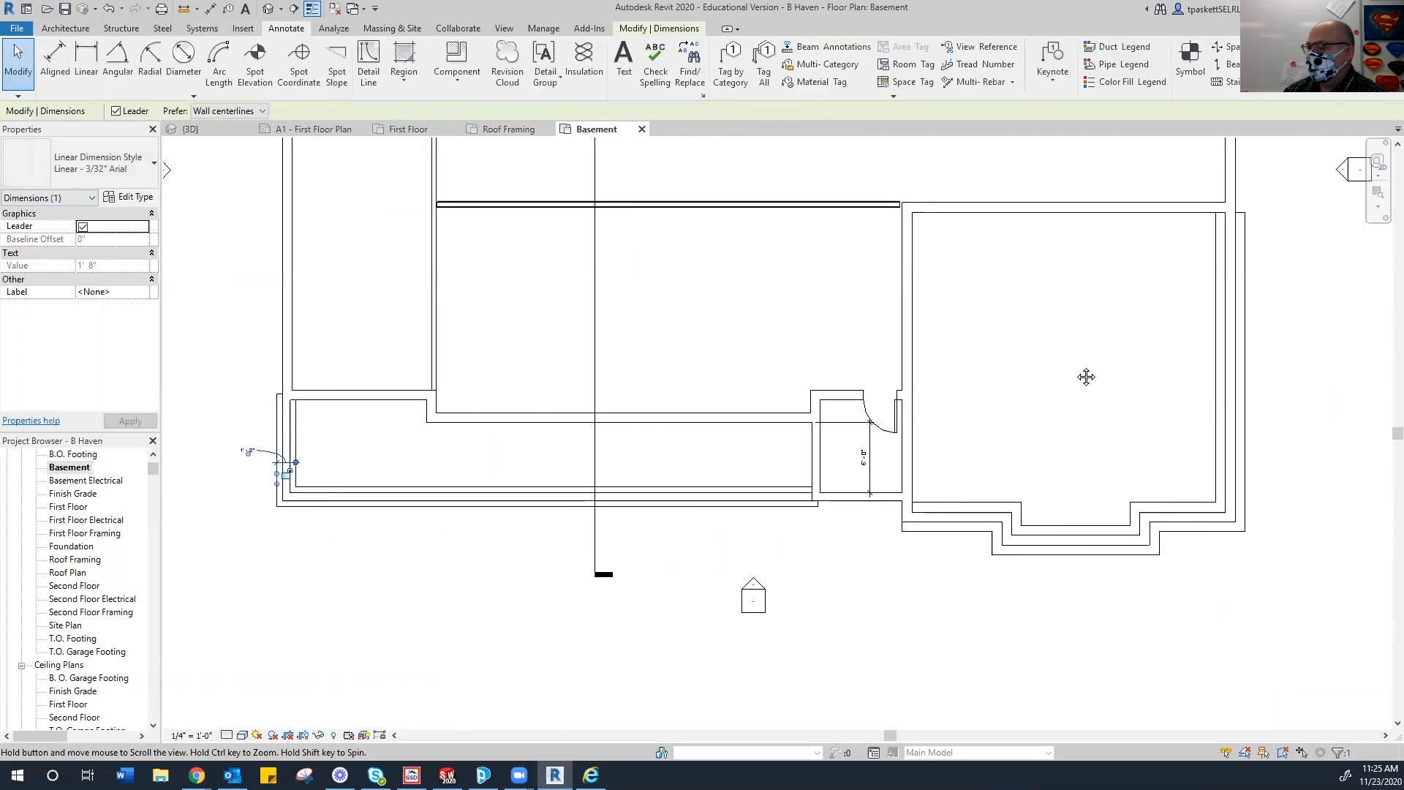
pyautogui.moveTo(450, 420); pyautogui.dragTo(547, 401, button='middle')
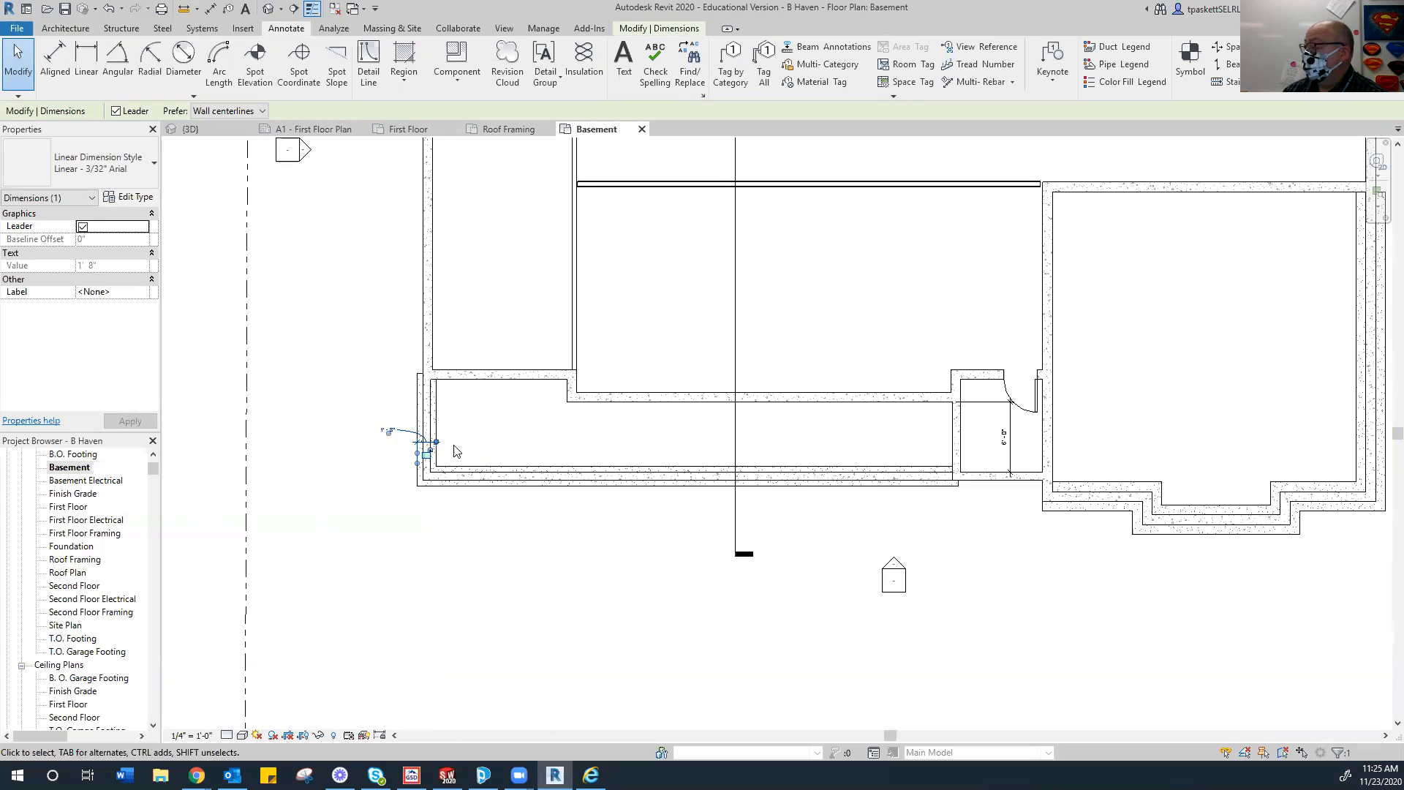
pyautogui.scroll(5, 415, 430)
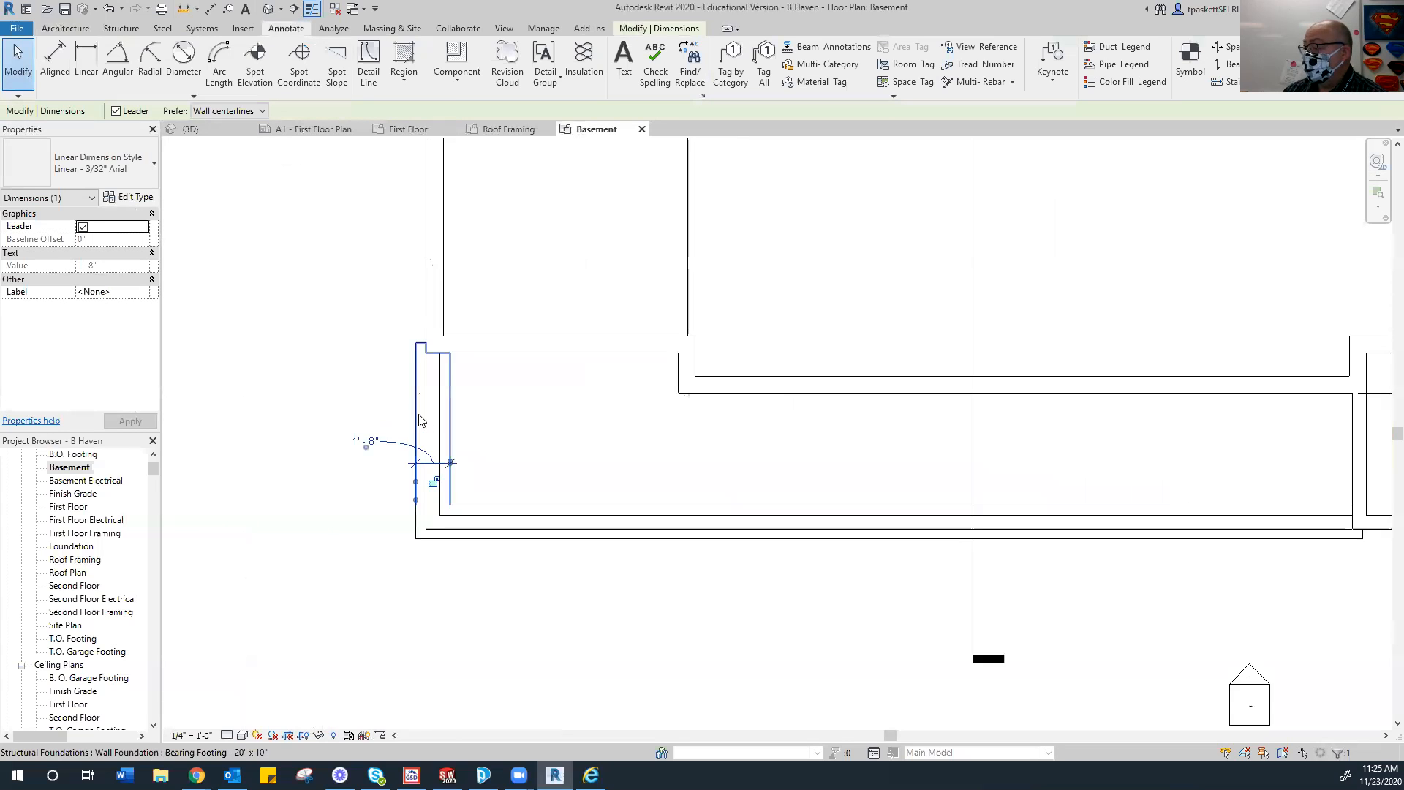
pyautogui.click(446, 334)
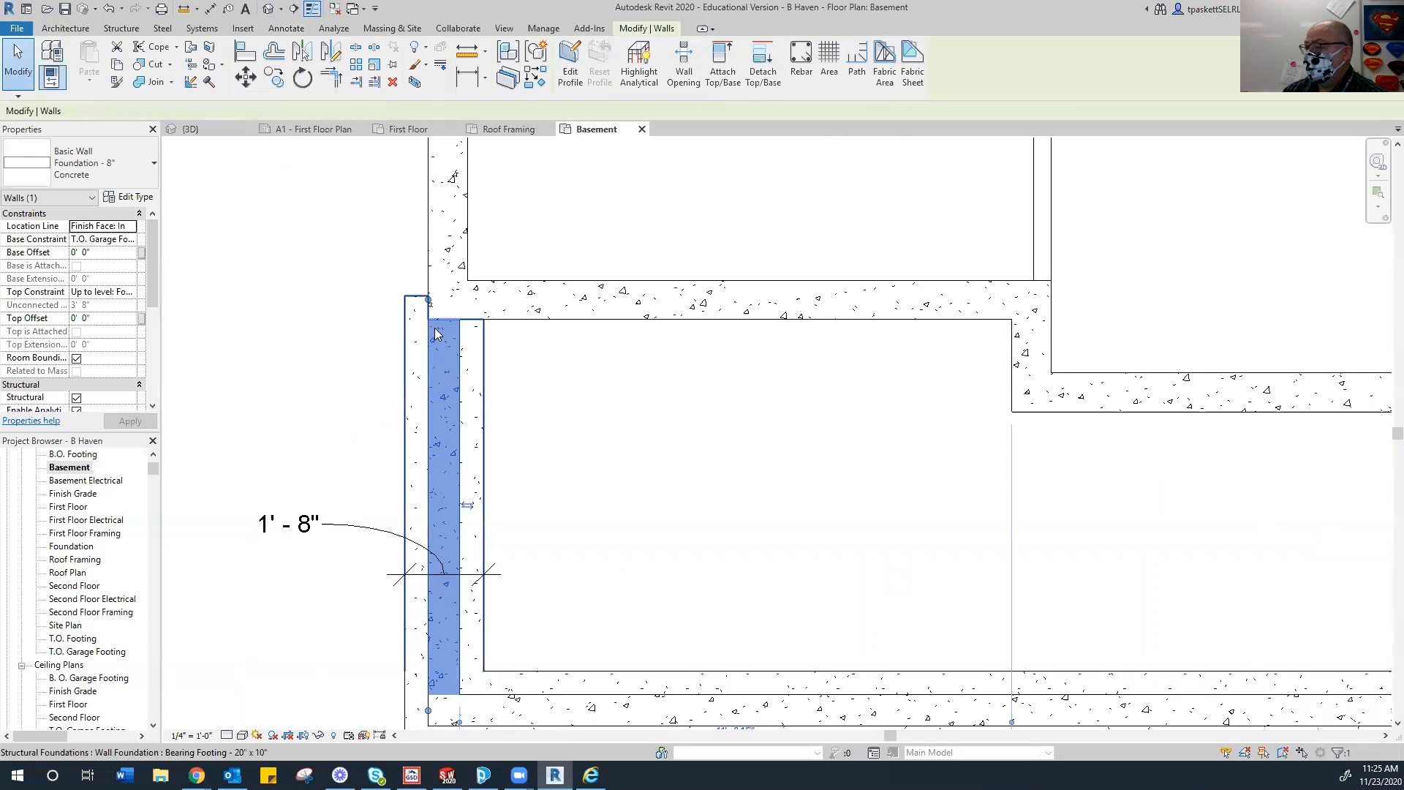
pyautogui.click(285, 27)
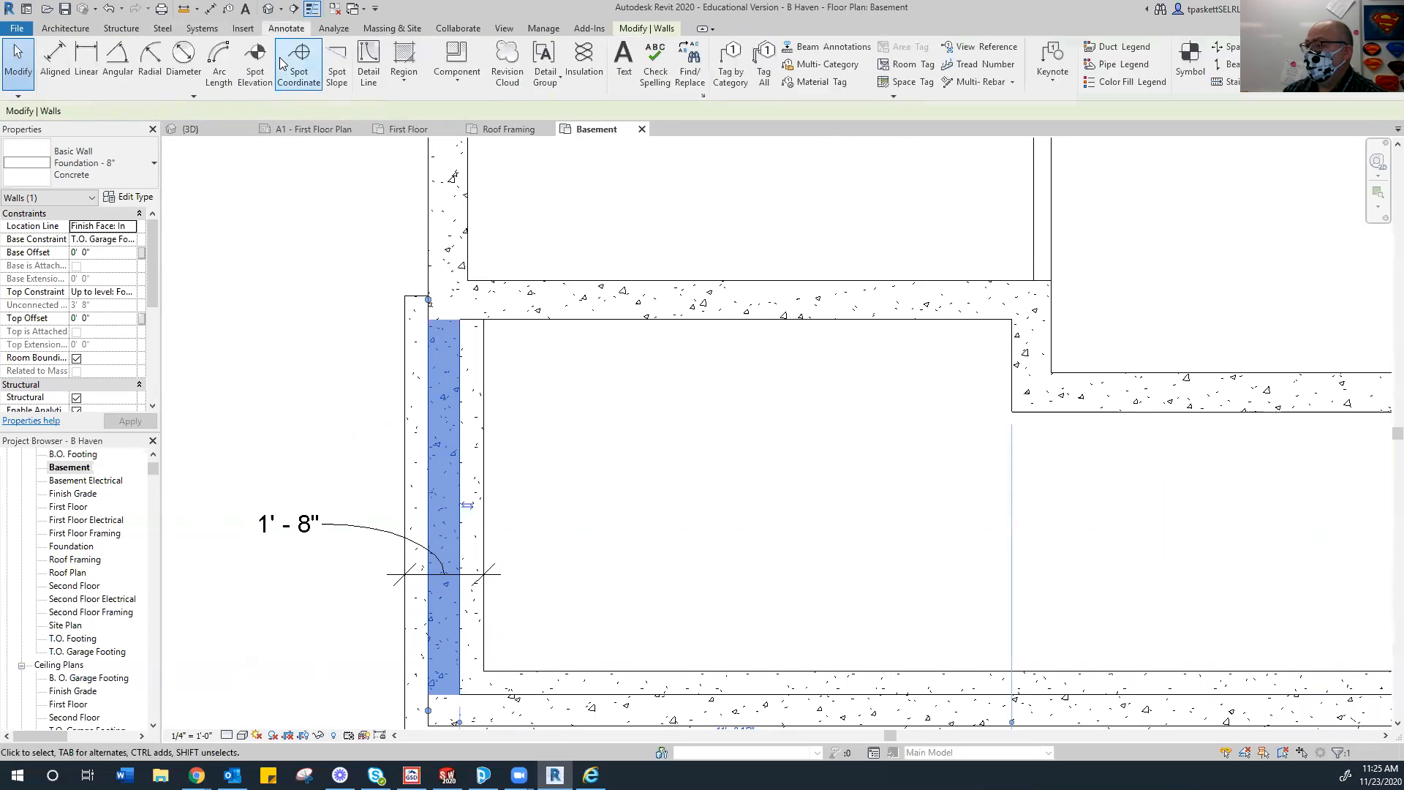
pyautogui.click(121, 74)
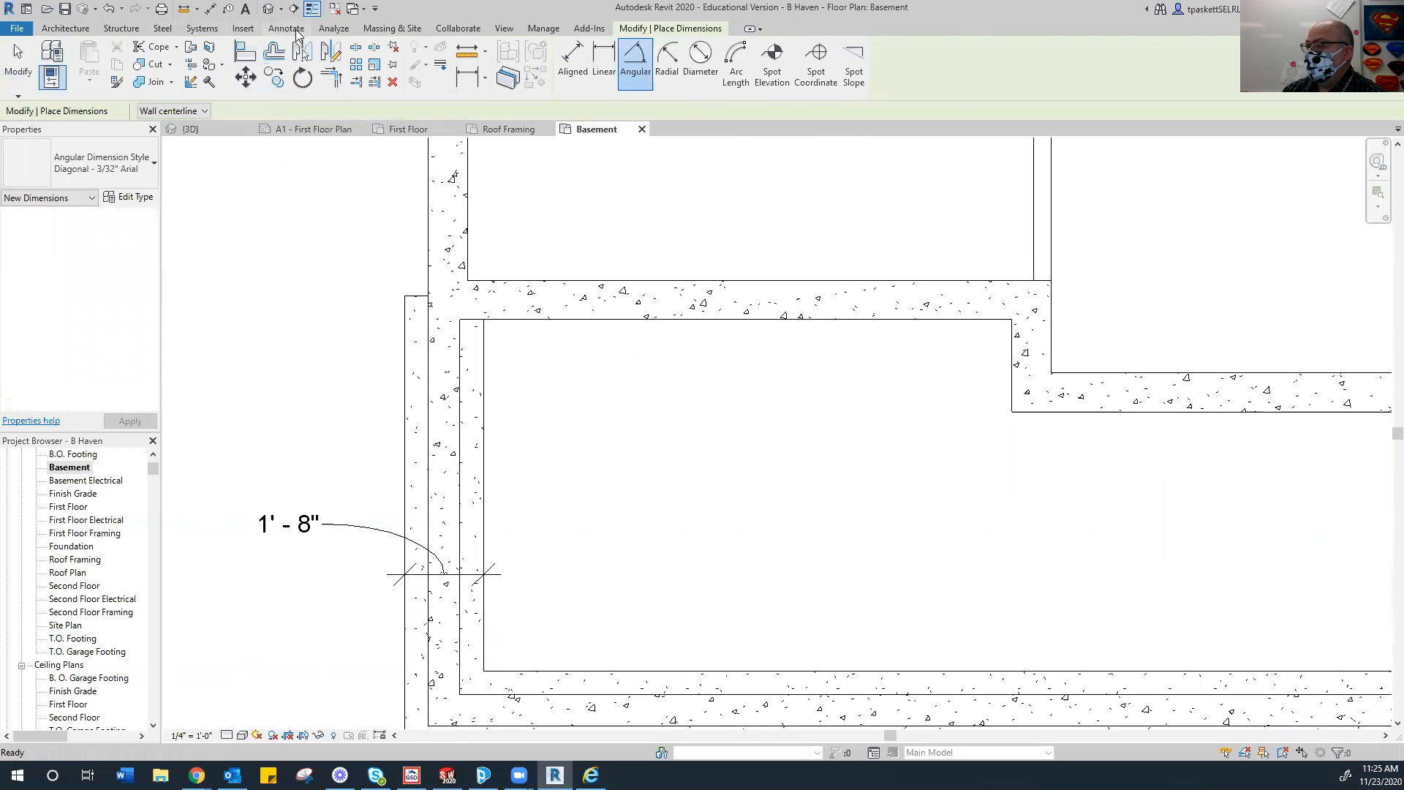
pyautogui.click(85, 64)
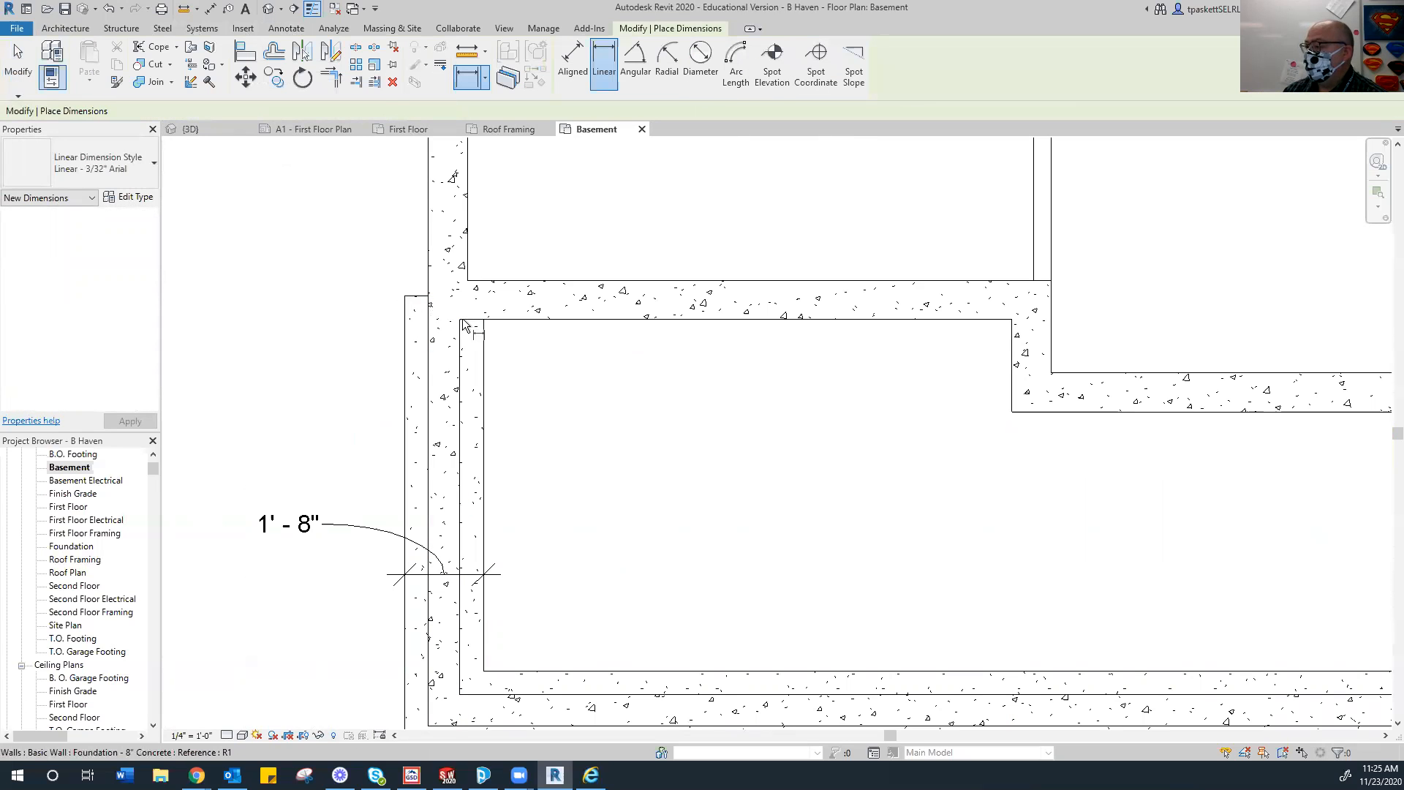
pyautogui.scroll(-4, 463, 324)
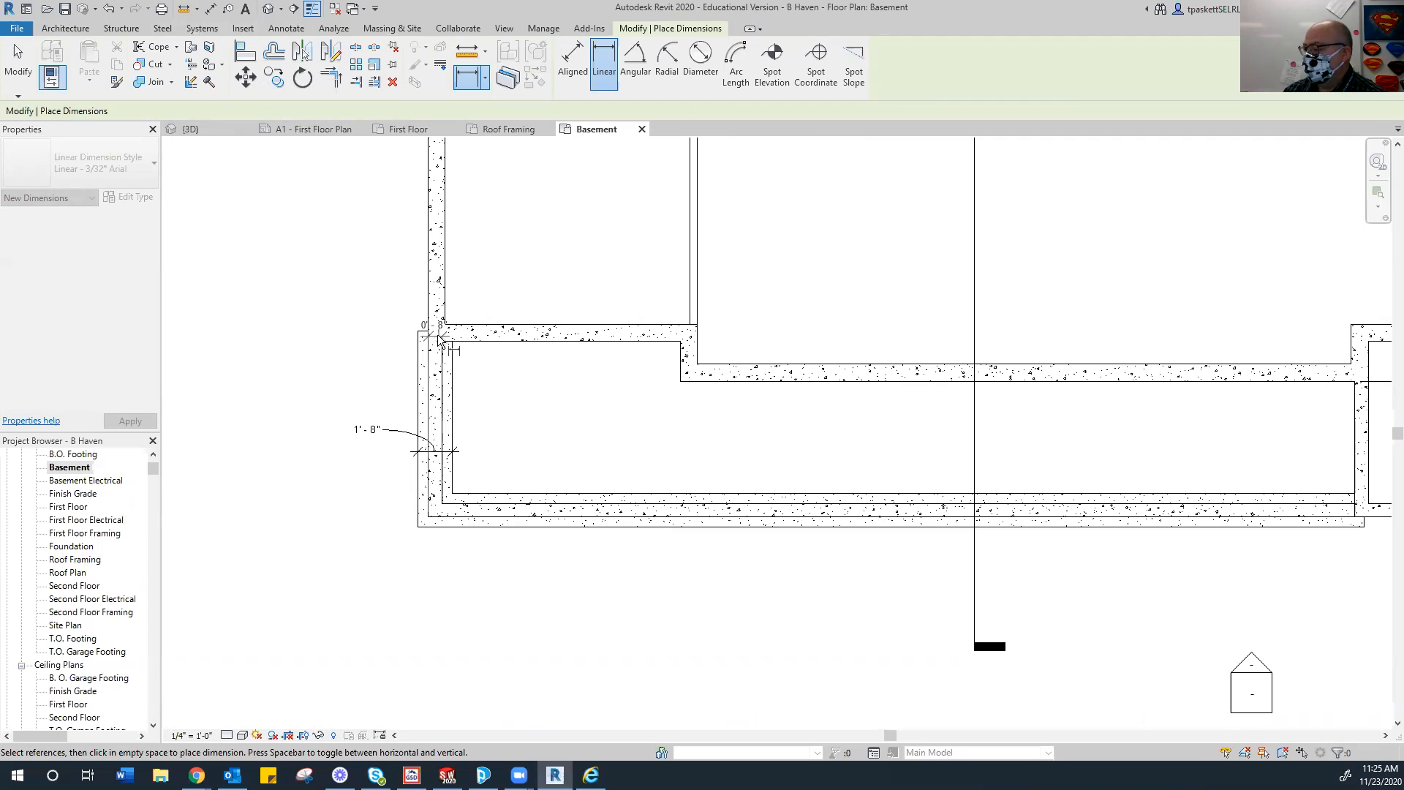
pyautogui.click(391, 335)
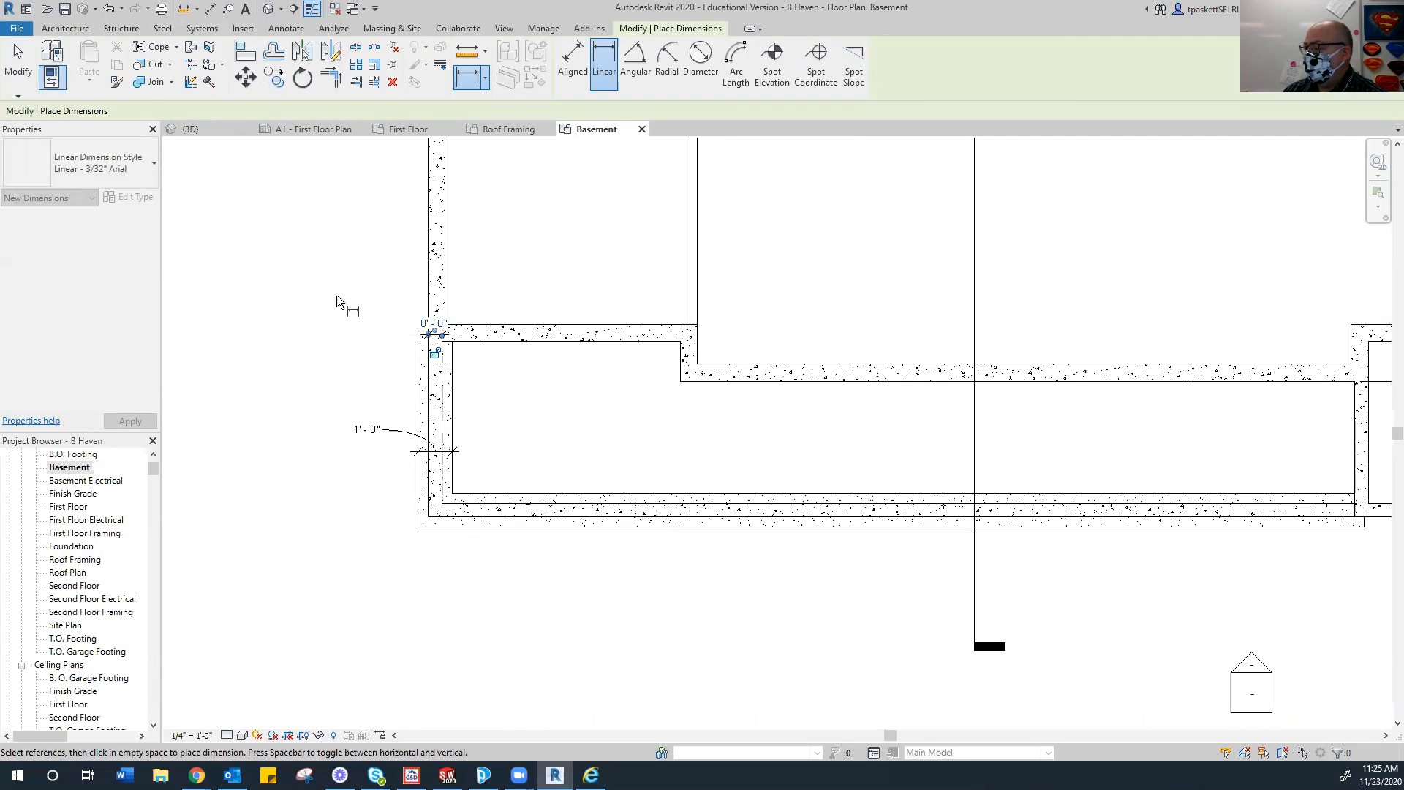
# Move the wall thickness dimension's text outside the left foundation wall, keeping its leader.
pyautogui.scroll(5, 408, 301)
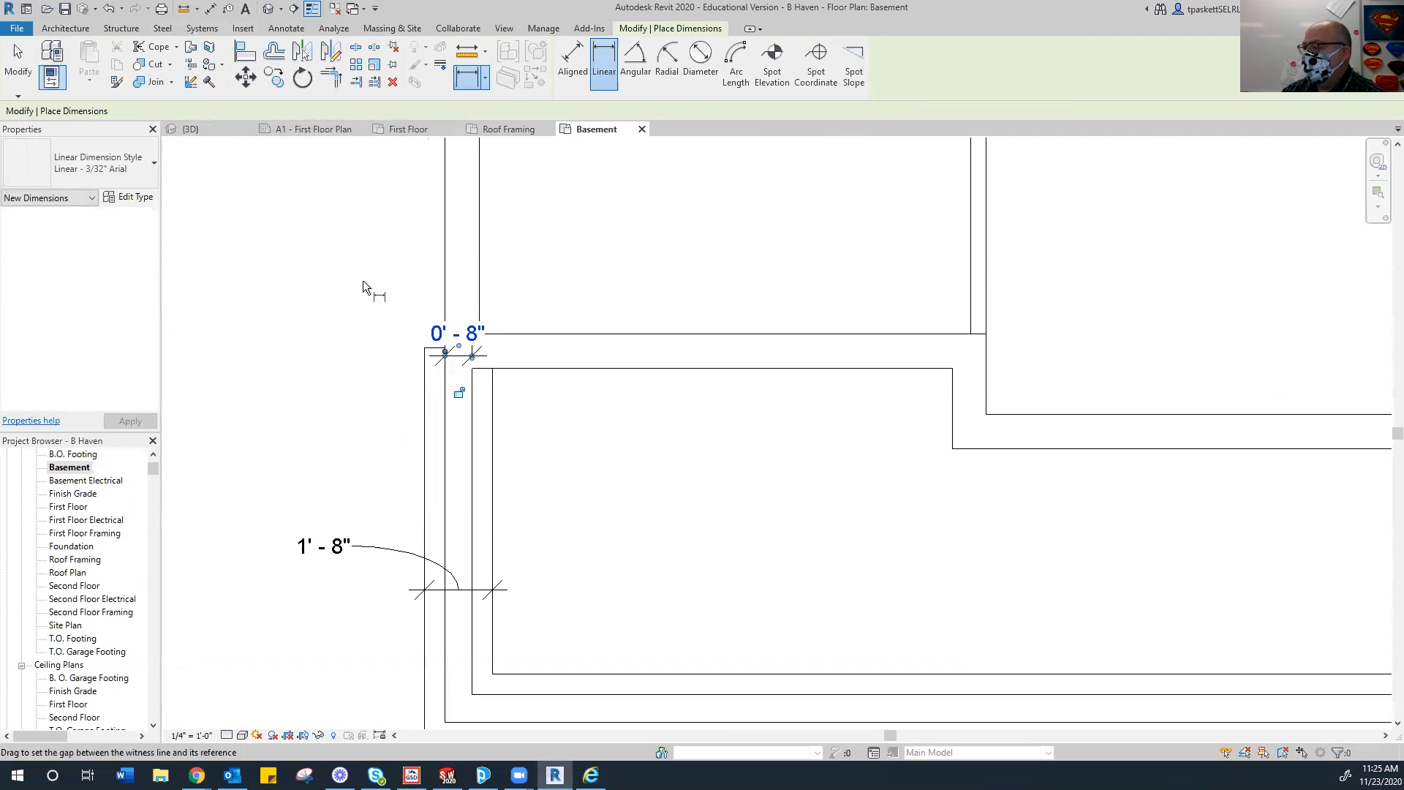
pyautogui.press('Escape')
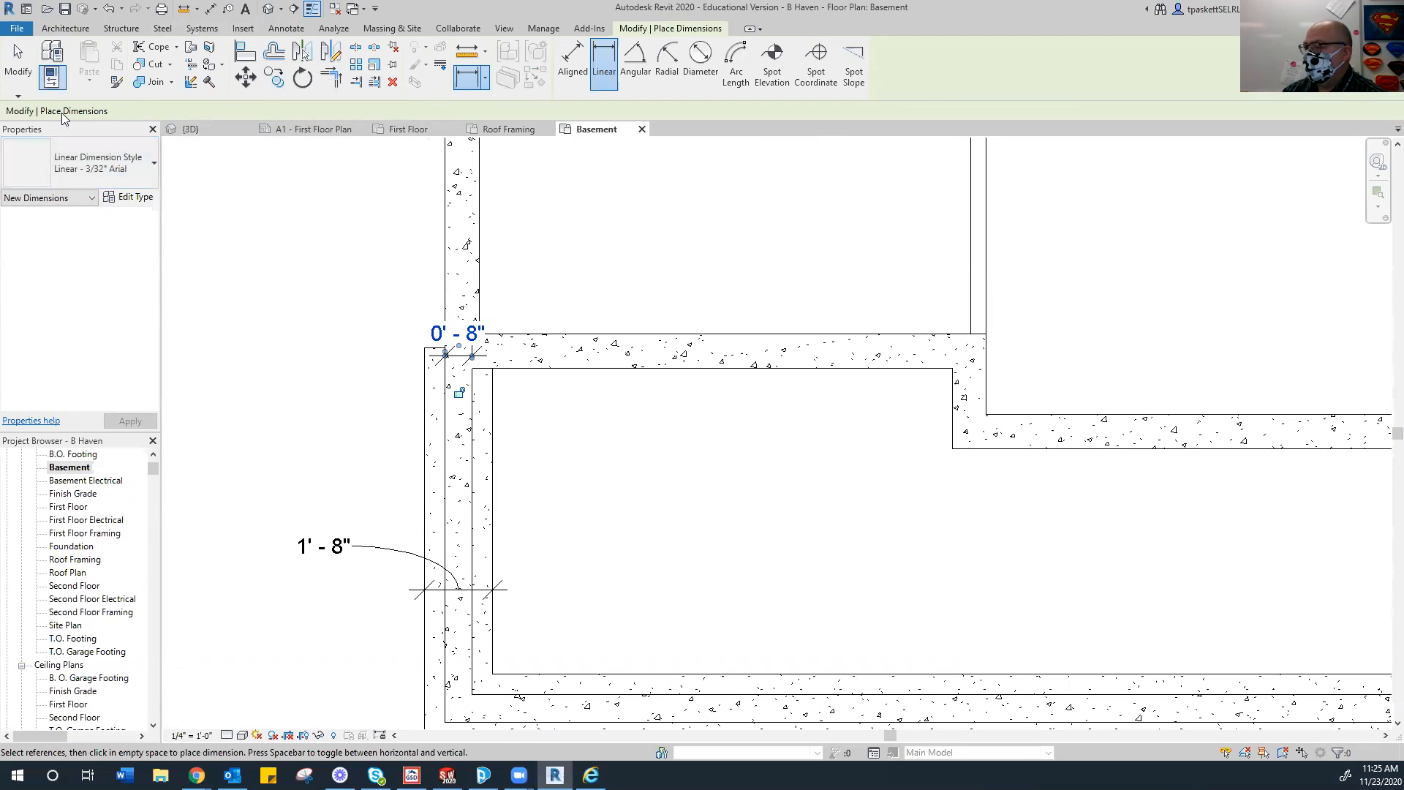
pyautogui.press('Escape')
pyautogui.click(465, 345)
pyautogui.moveTo(462, 350)
pyautogui.mouseDown()
pyautogui.moveTo(417, 329)
pyautogui.moveTo(325, 328)
pyautogui.mouseUp()
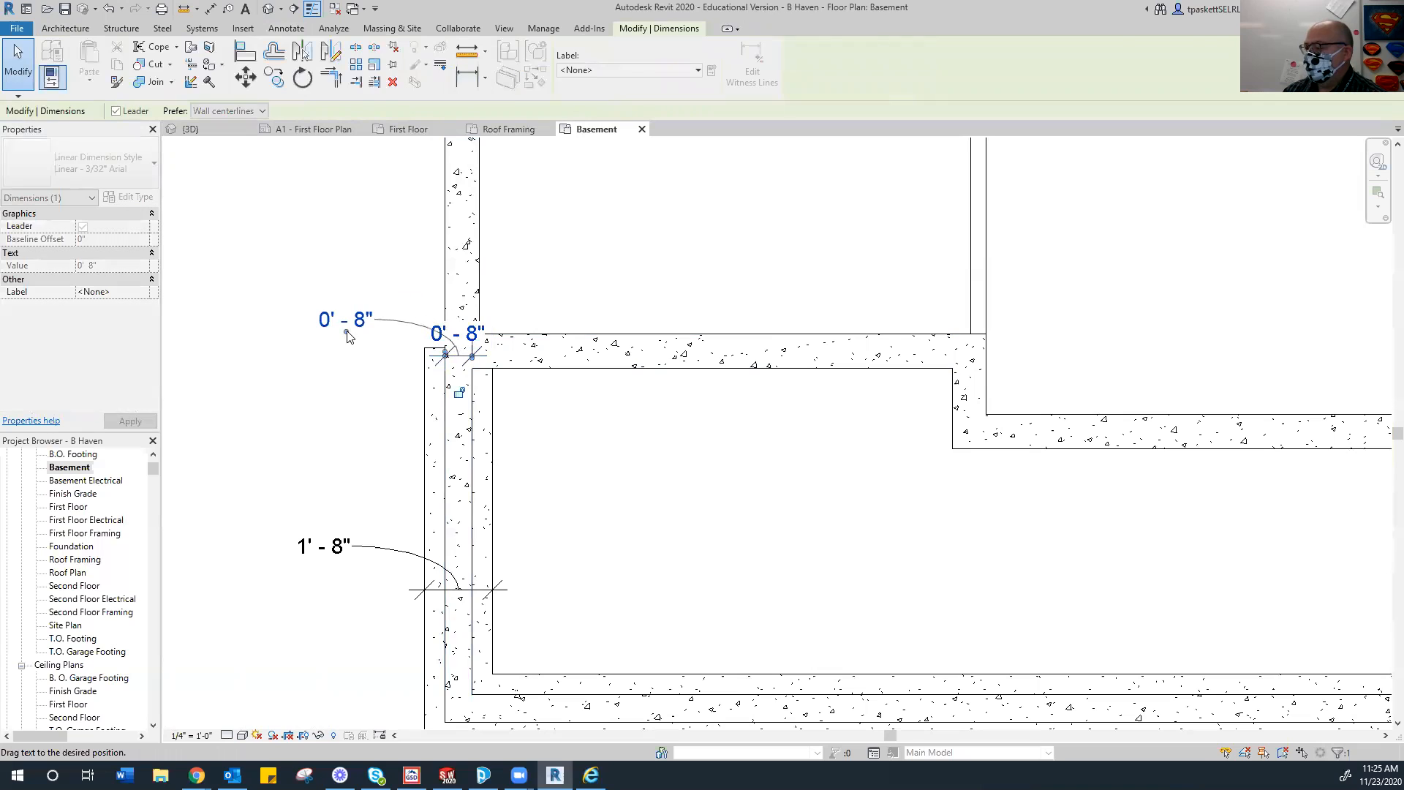
pyautogui.click(316, 402)
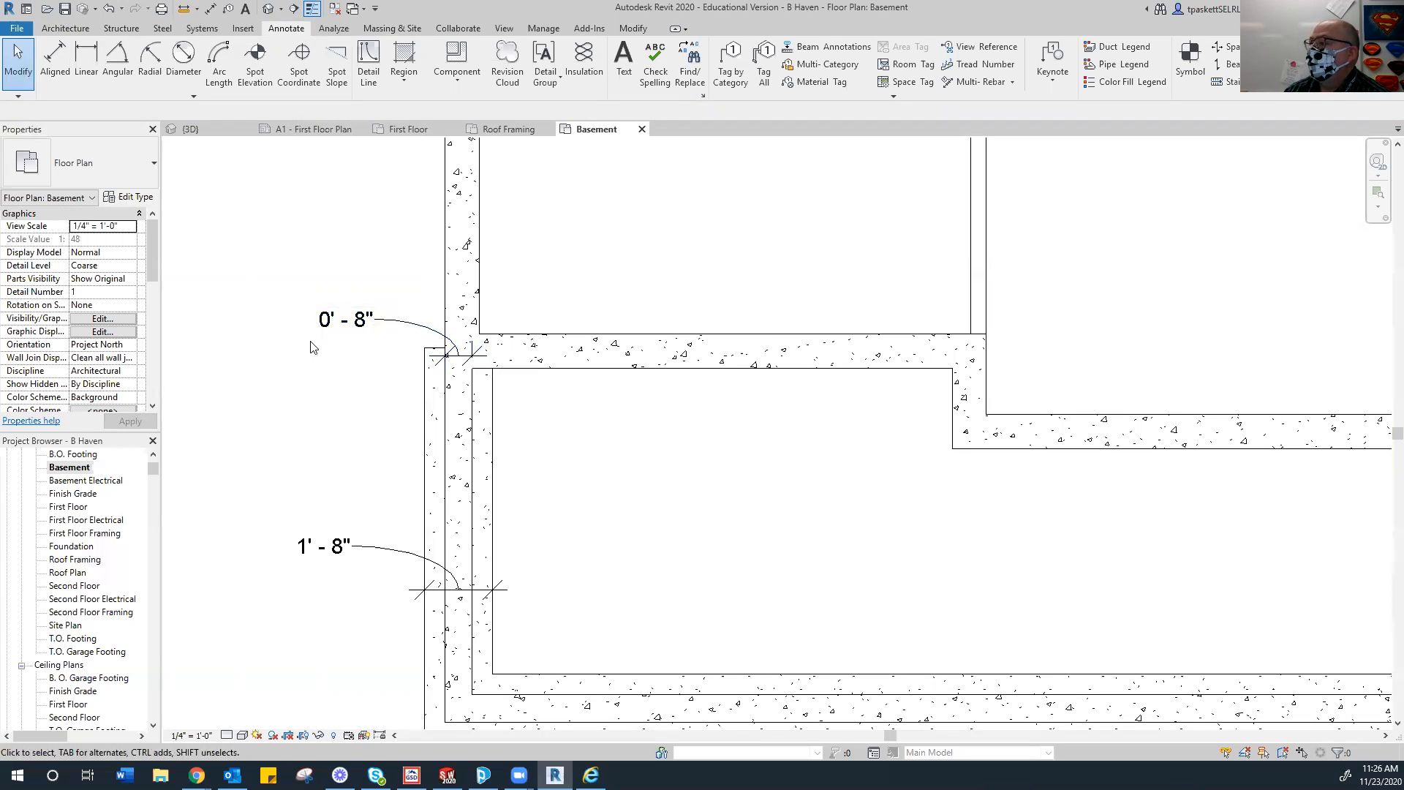
# In the project units, set the length format's rounding to the nearest 1/2".
pyautogui.click(544, 31)
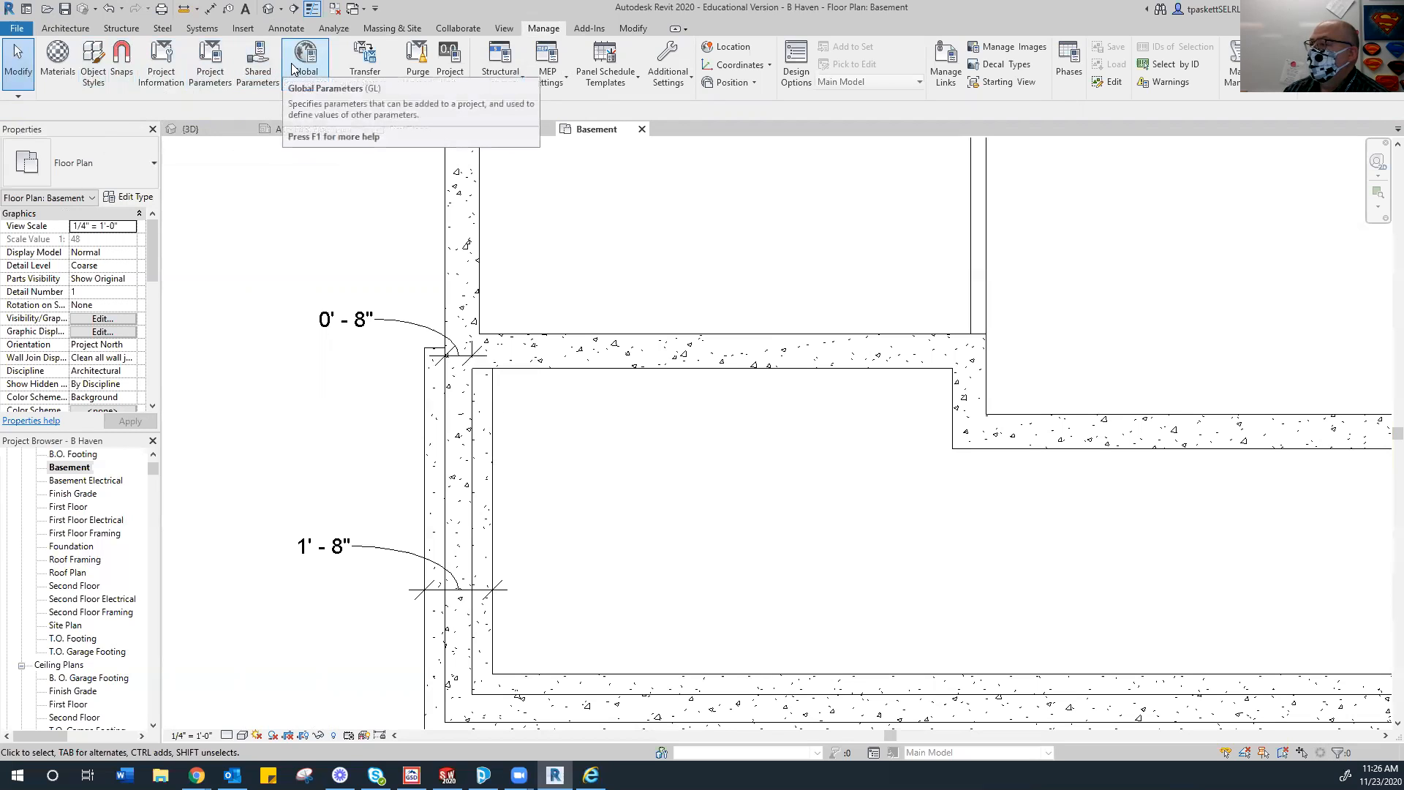
pyautogui.click(451, 65)
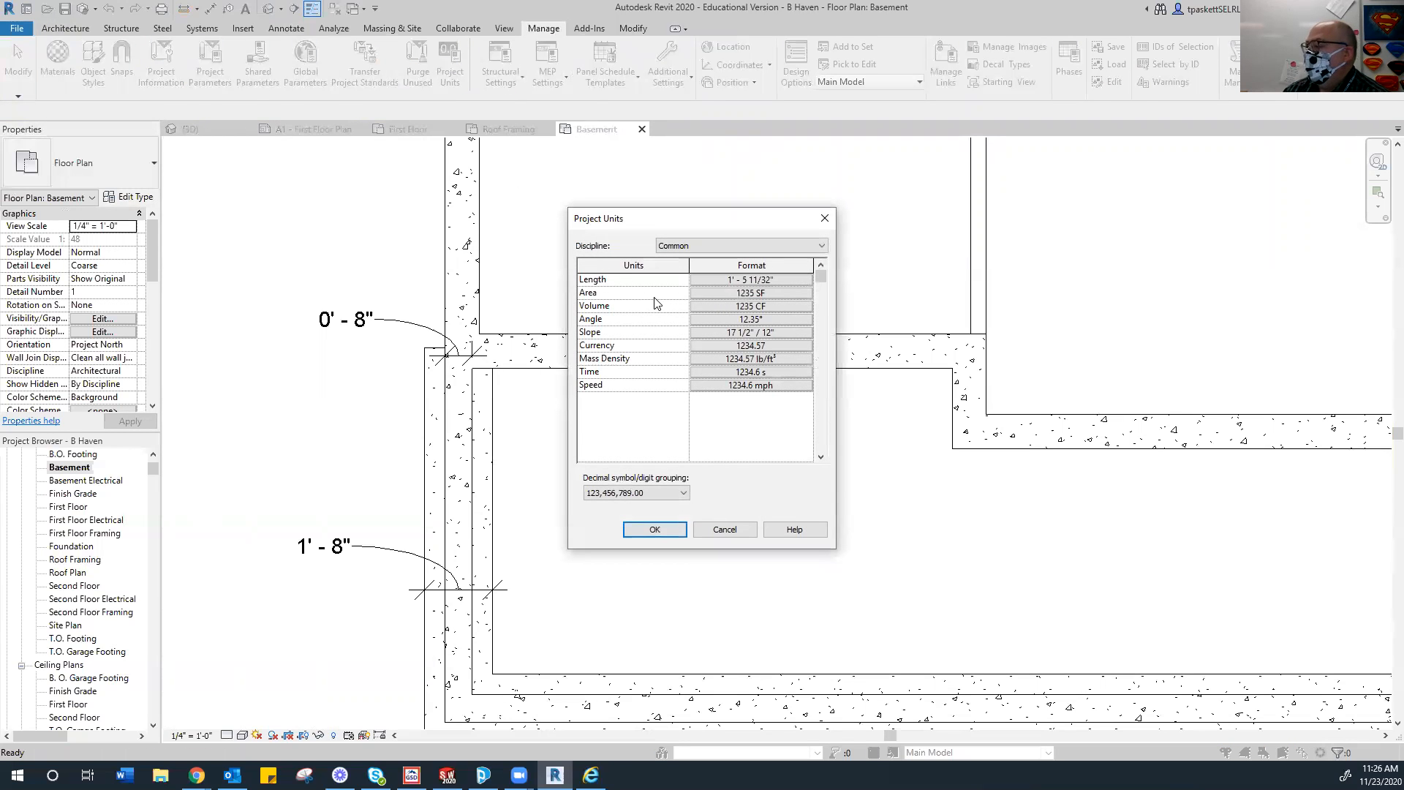
pyautogui.click(721, 281)
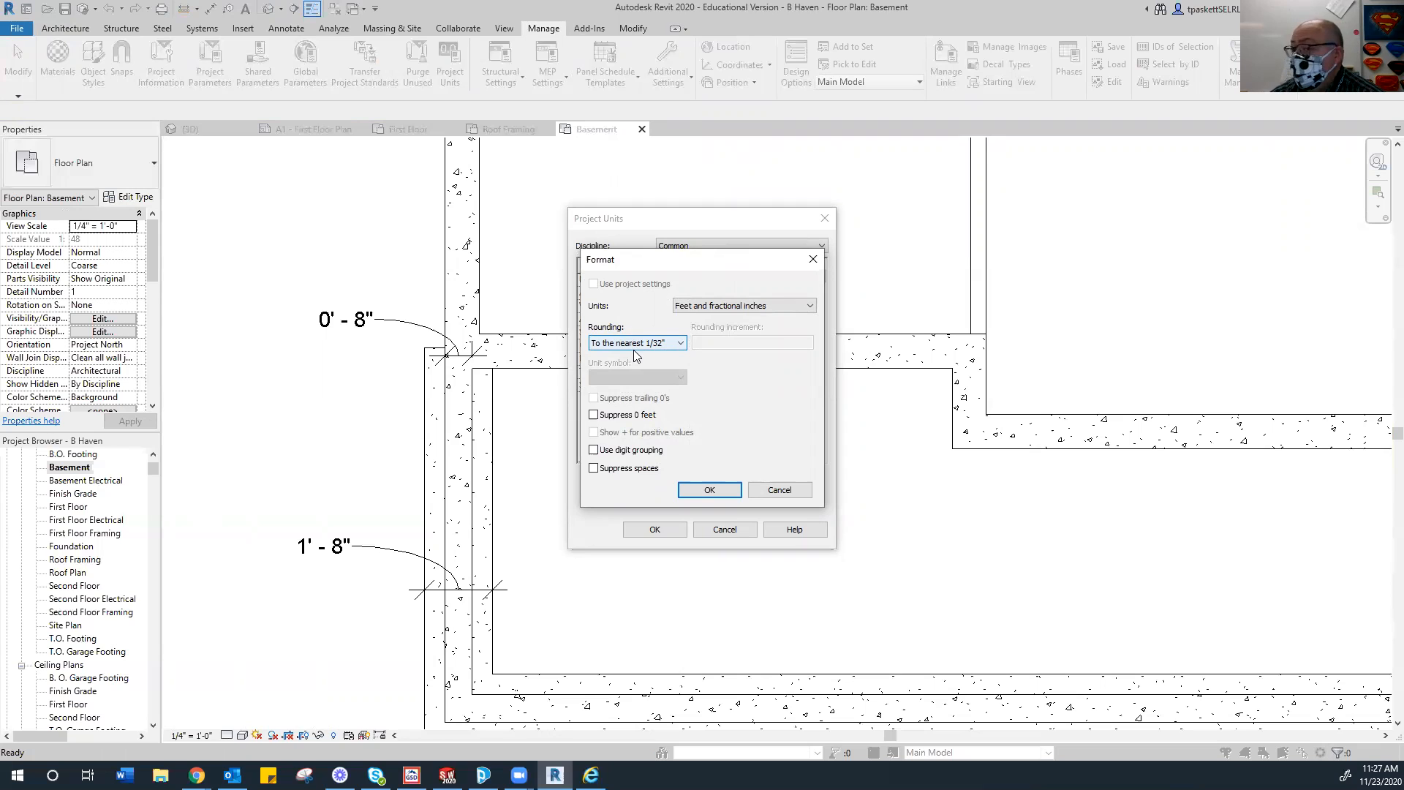
pyautogui.click(680, 344)
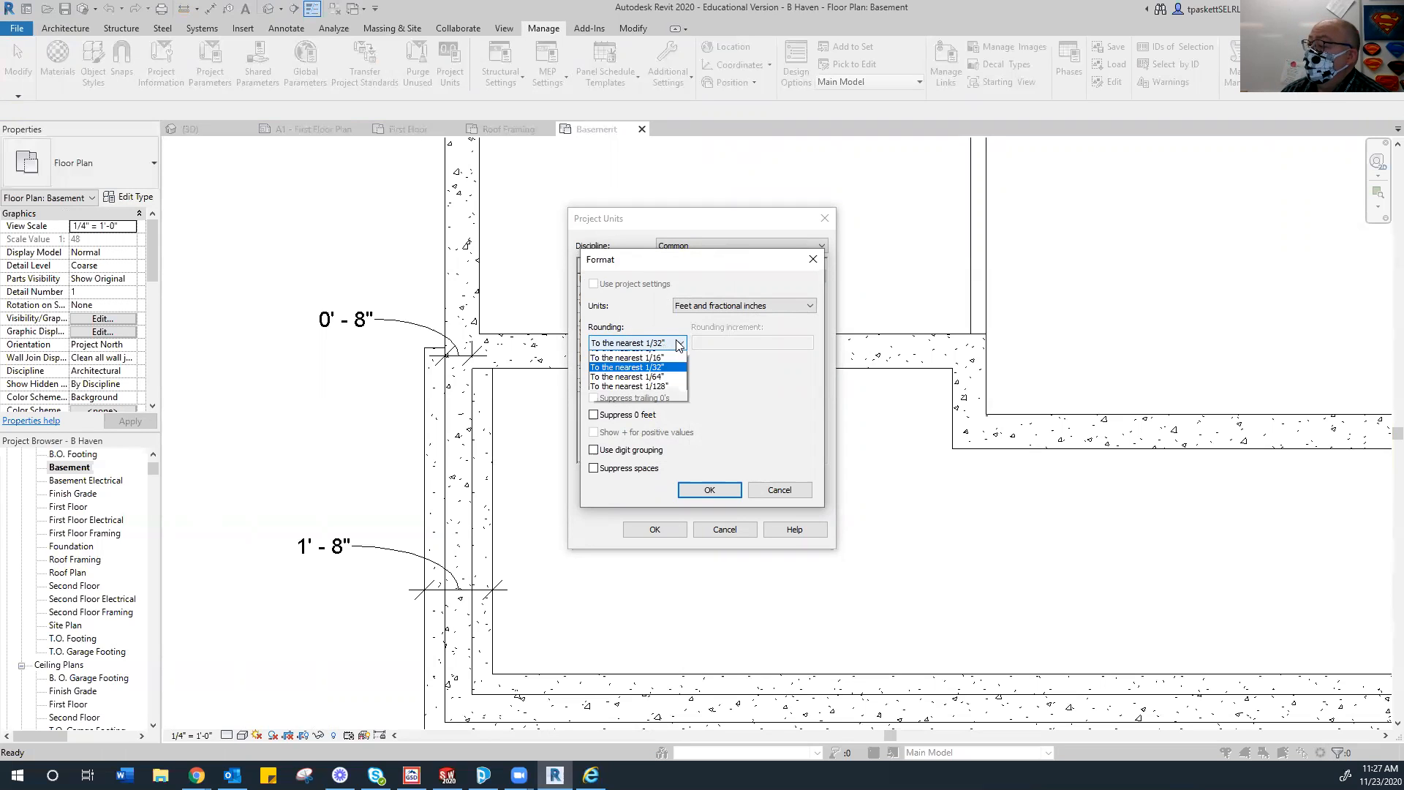
pyautogui.click(653, 385)
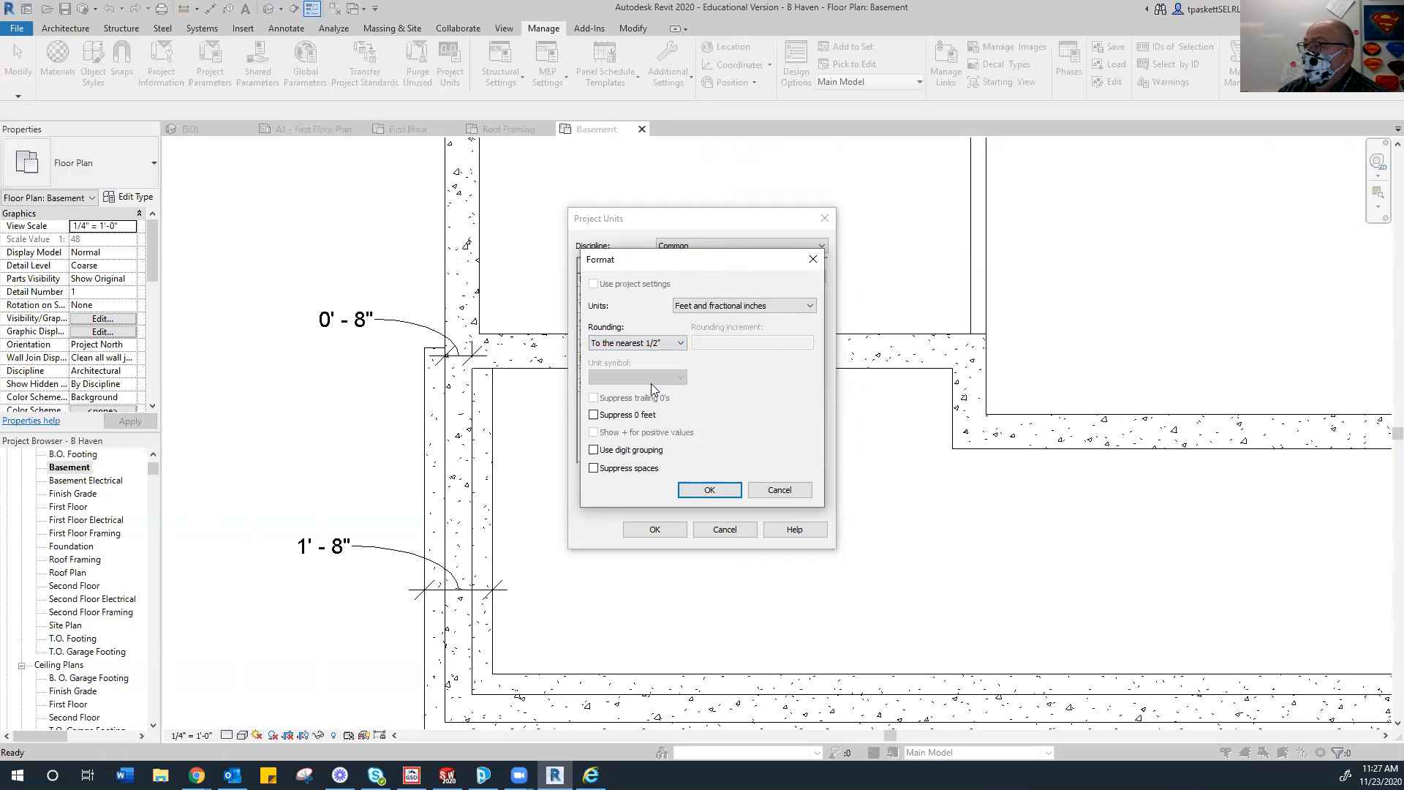